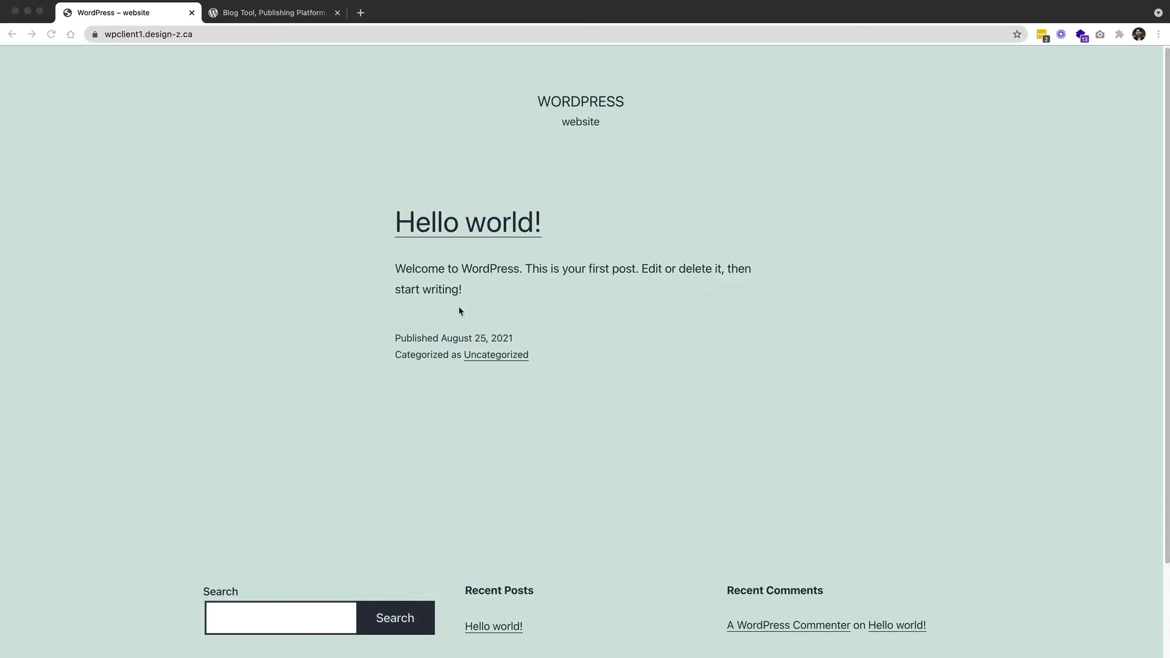
# Step: Scroll the new site's Hello world post and select its wpclient1.design-z.ca address
pyautogui.scroll(-1, 646, 311)
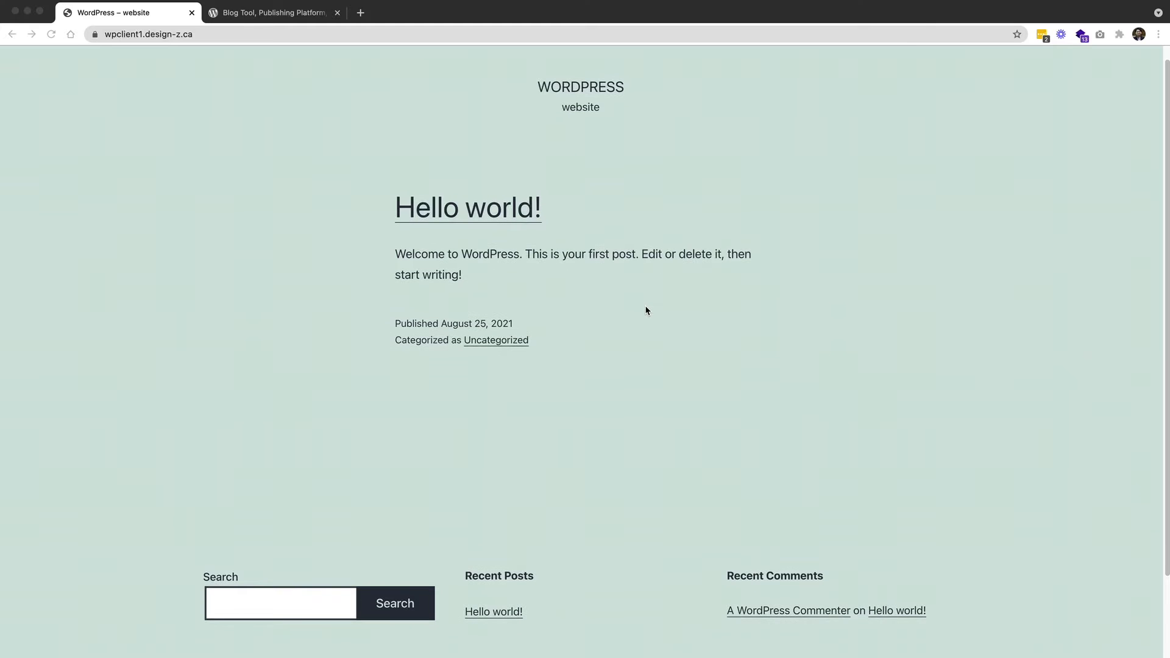
pyautogui.scroll(-1, 646, 311)
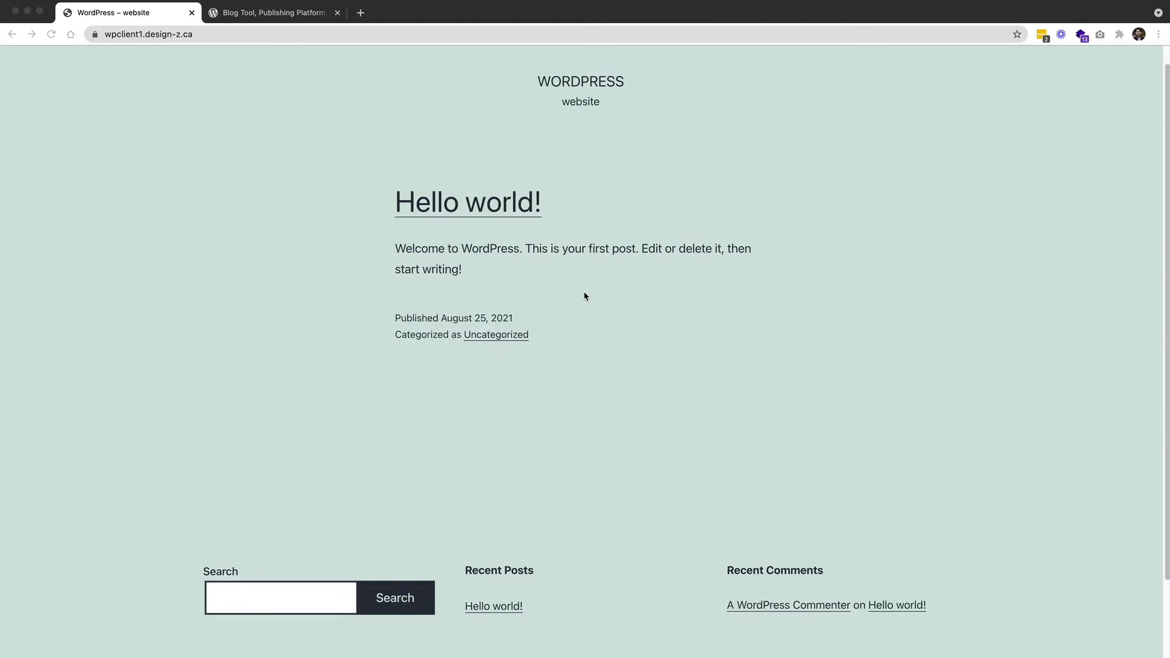
pyautogui.click(156, 37)
pyautogui.click(289, 64)
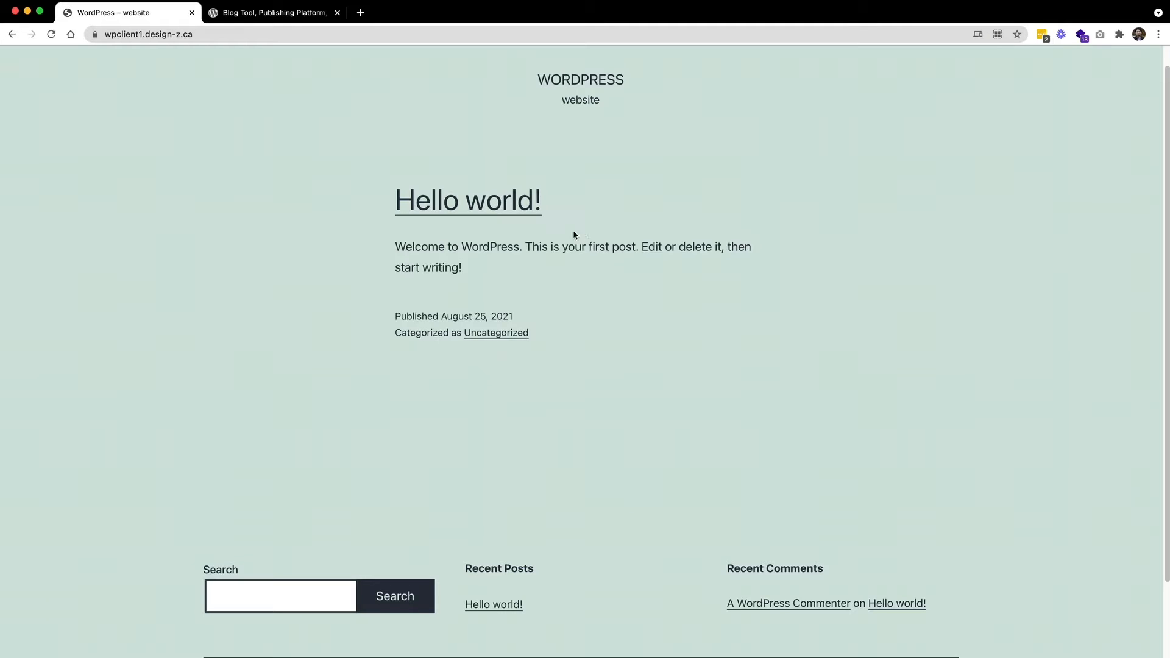
# Step: Re-check the wpclient1.design-z.ca address, then switch to the WordPress.org homepage
pyautogui.scroll(-2, 548, 244)
pyautogui.scroll(3, 804, 293)
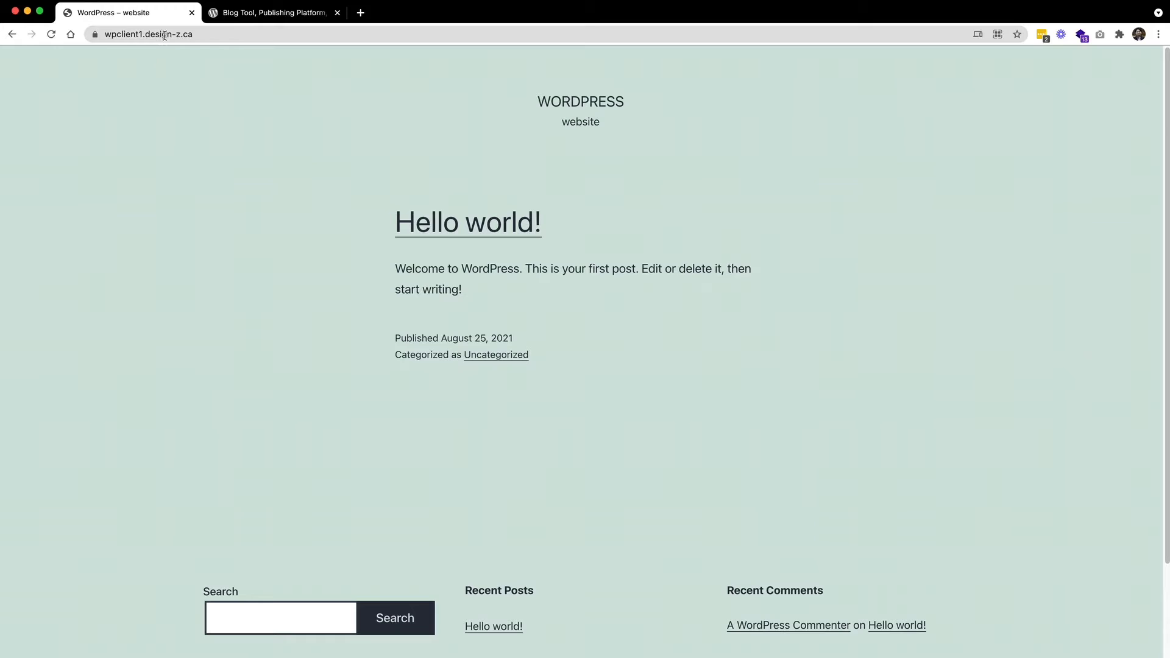
pyautogui.click(196, 32)
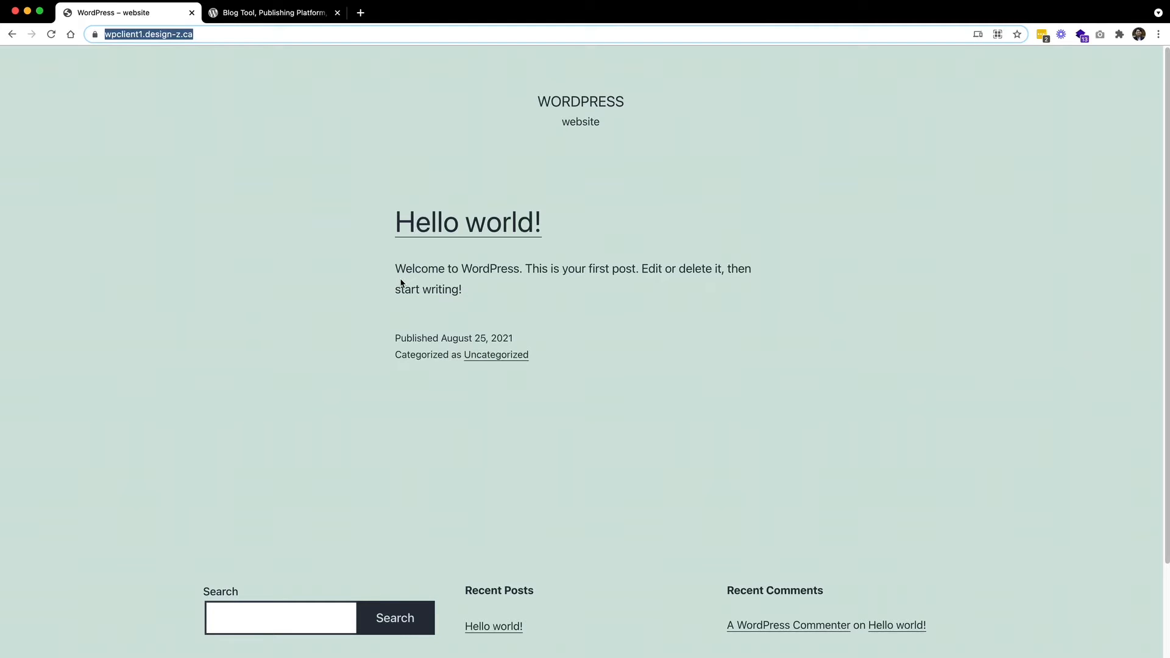
pyautogui.click(419, 110)
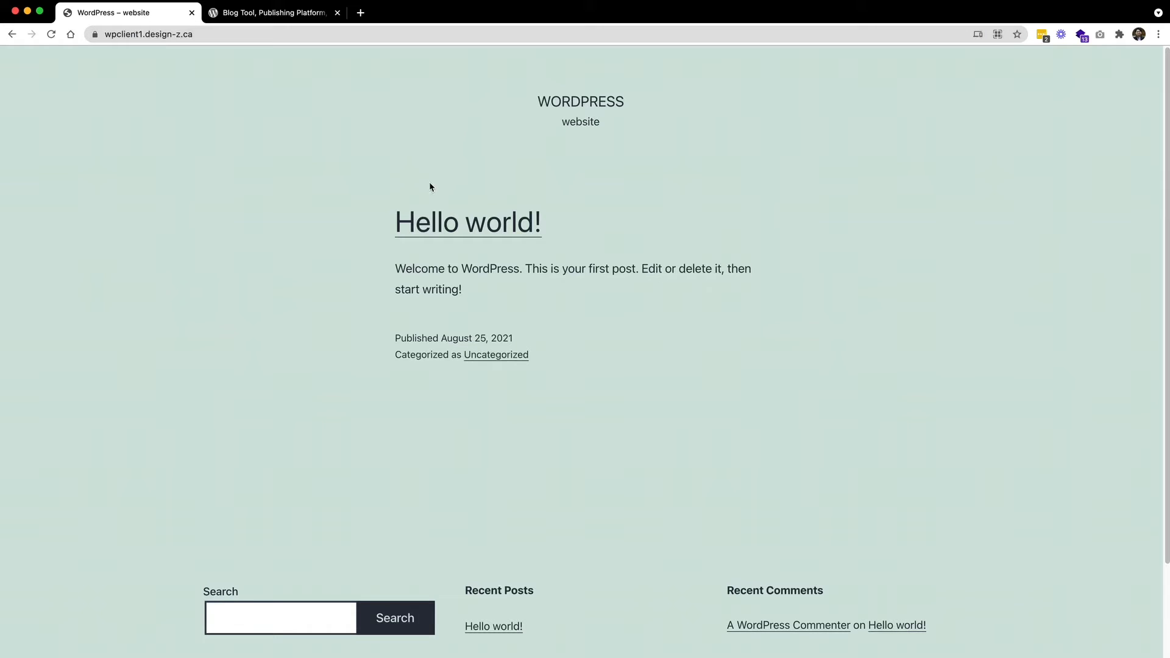
pyautogui.scroll(-1, 354, 142)
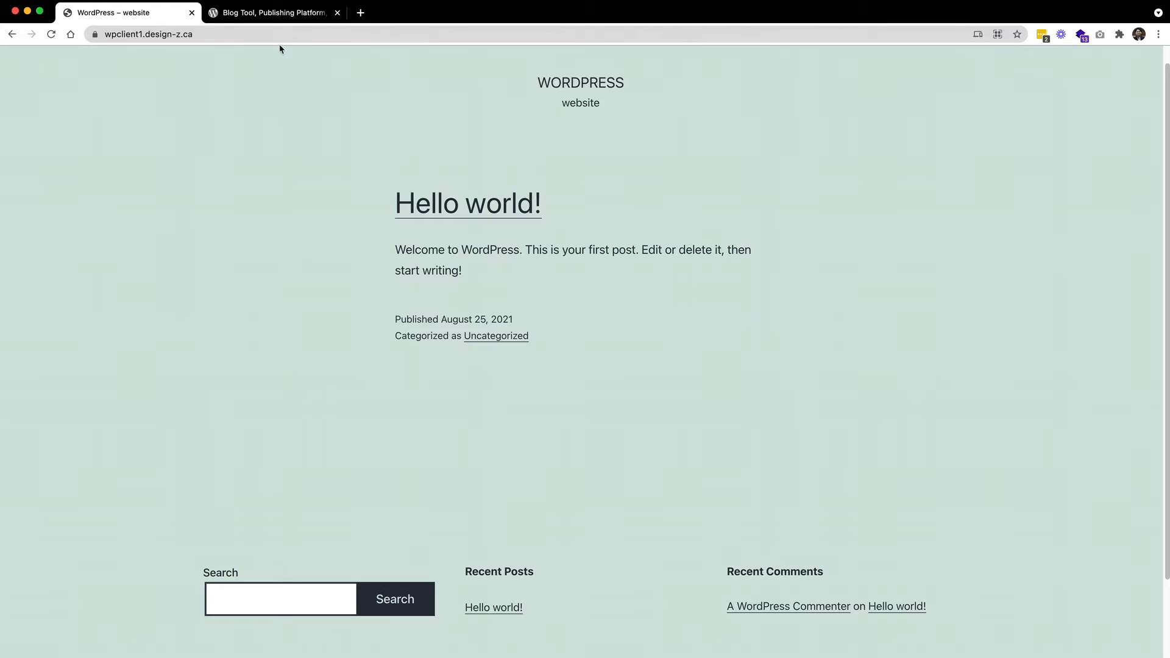
pyautogui.click(280, 14)
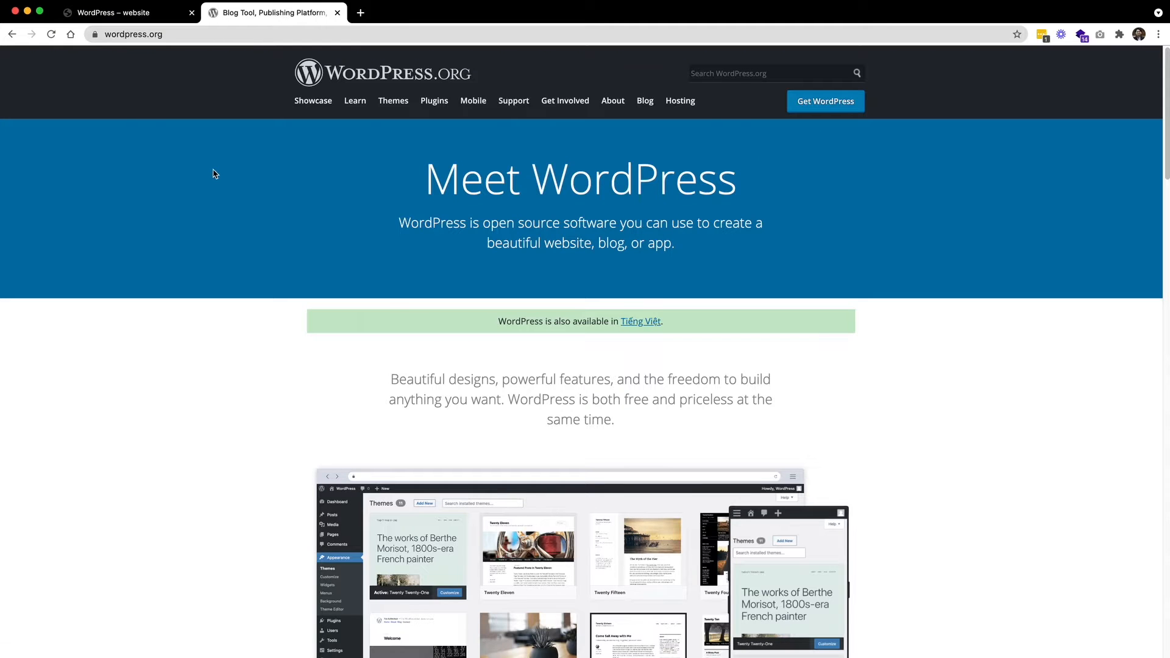
# Step: Glance back at the client's site, then browse the WordPress.org homepage
pyautogui.scroll(-4, 371, 205)
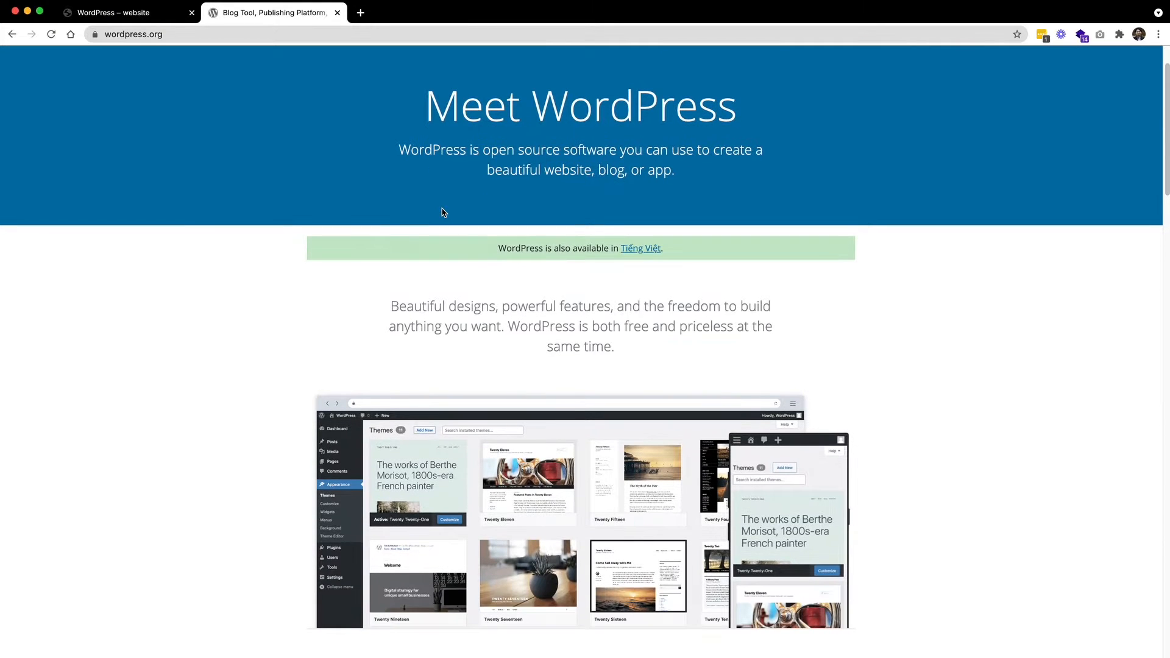
pyautogui.click(171, 18)
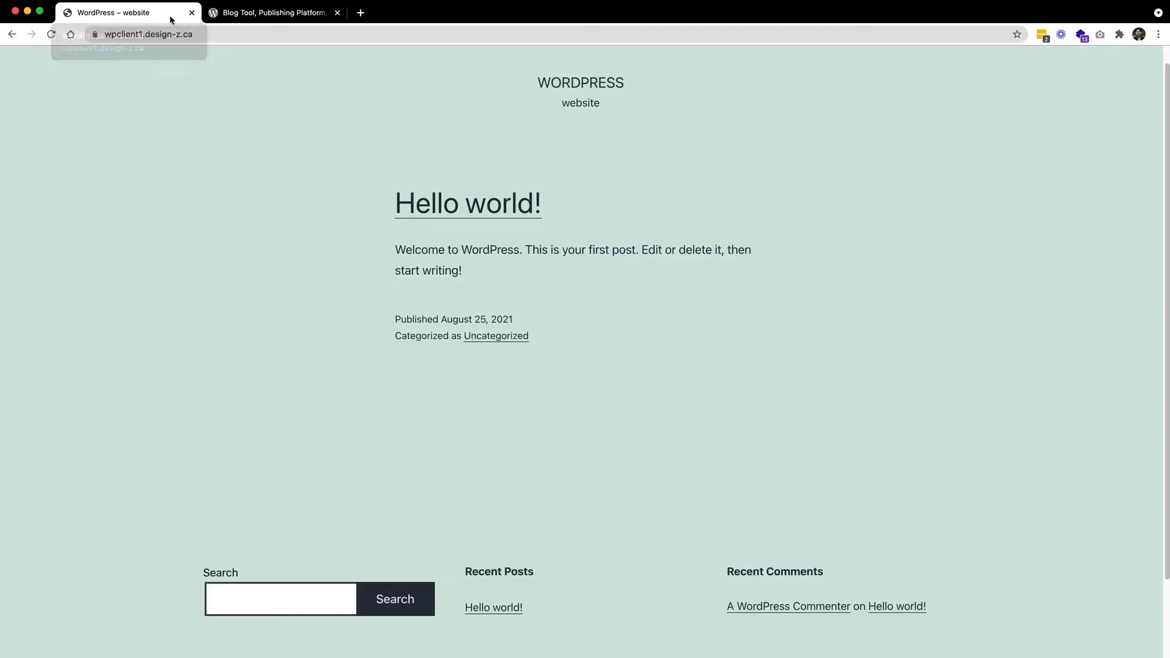
pyautogui.click(269, 17)
pyautogui.scroll(-5, 570, 237)
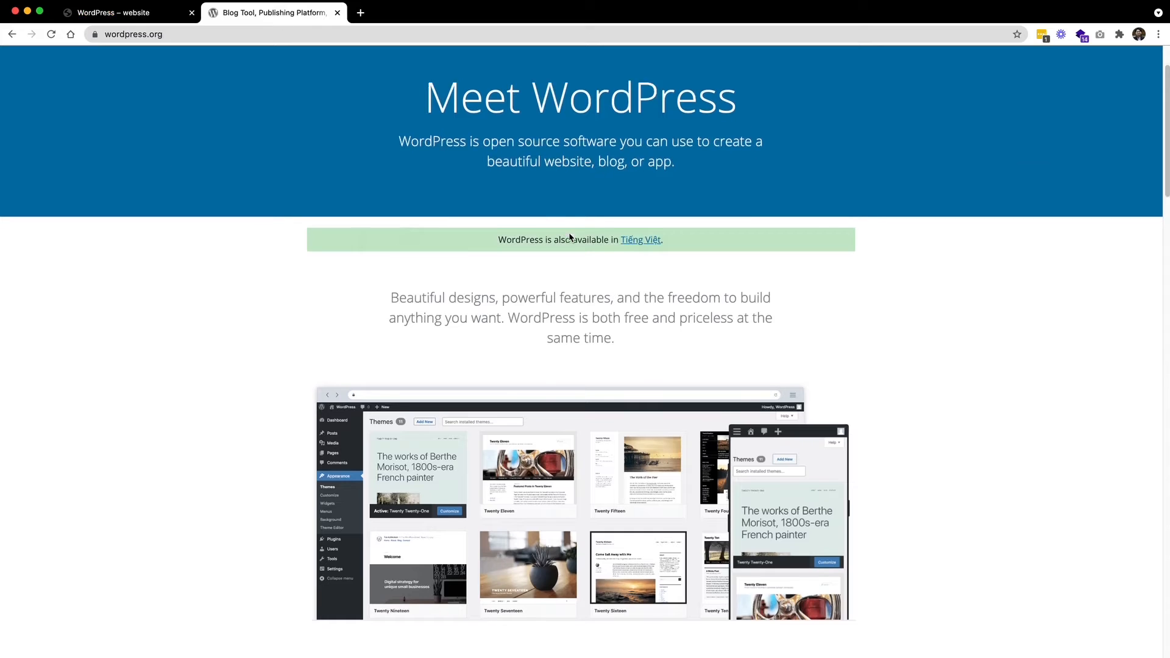
pyautogui.scroll(7, 585, 329)
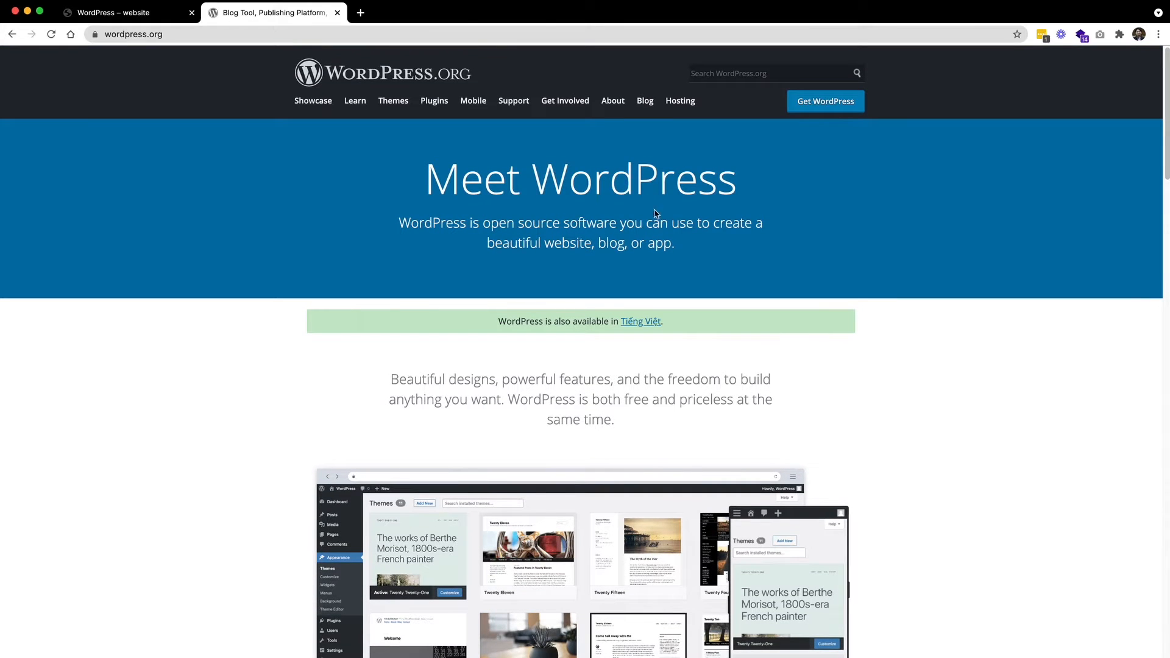
pyautogui.scroll(-6, 687, 253)
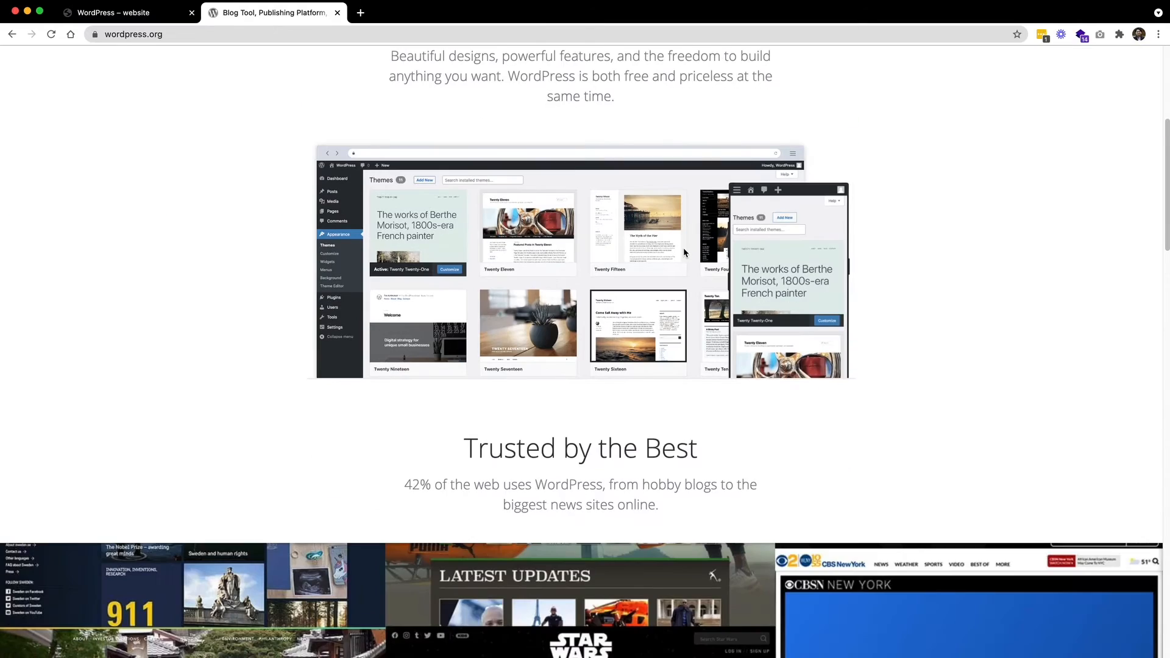
pyautogui.scroll(6, 685, 253)
# Step: Open Get WordPress to view the Download WordPress 5.8 button, then return to the client's site
pyautogui.click(847, 101)
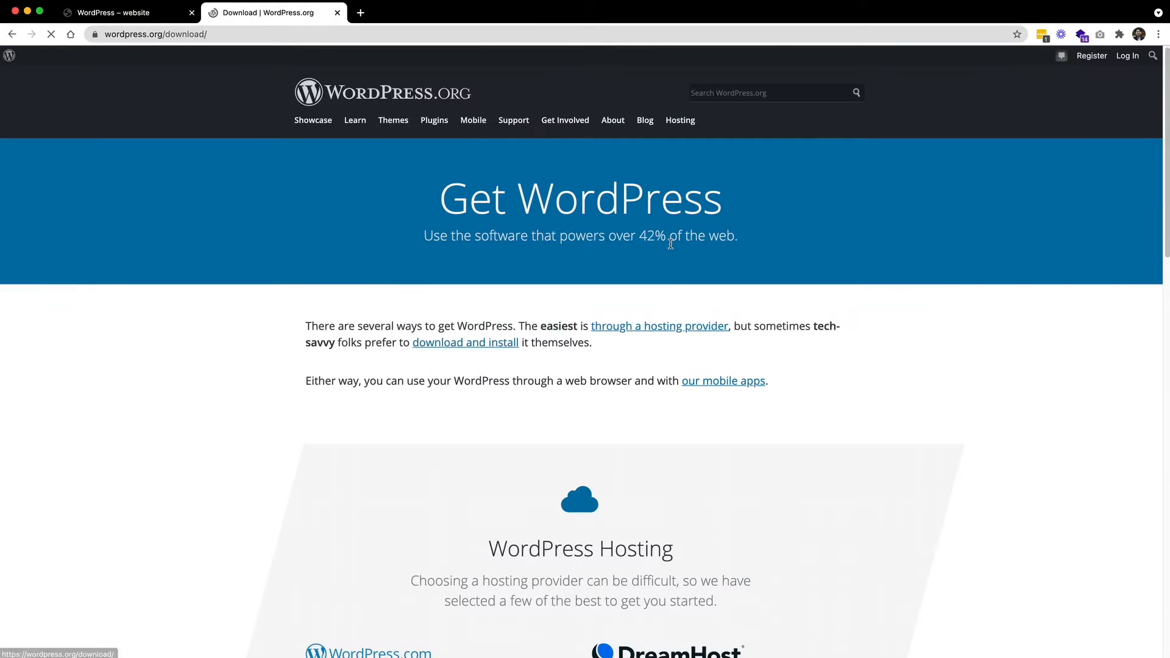
pyautogui.scroll(-3, 673, 239)
pyautogui.scroll(-7, 670, 244)
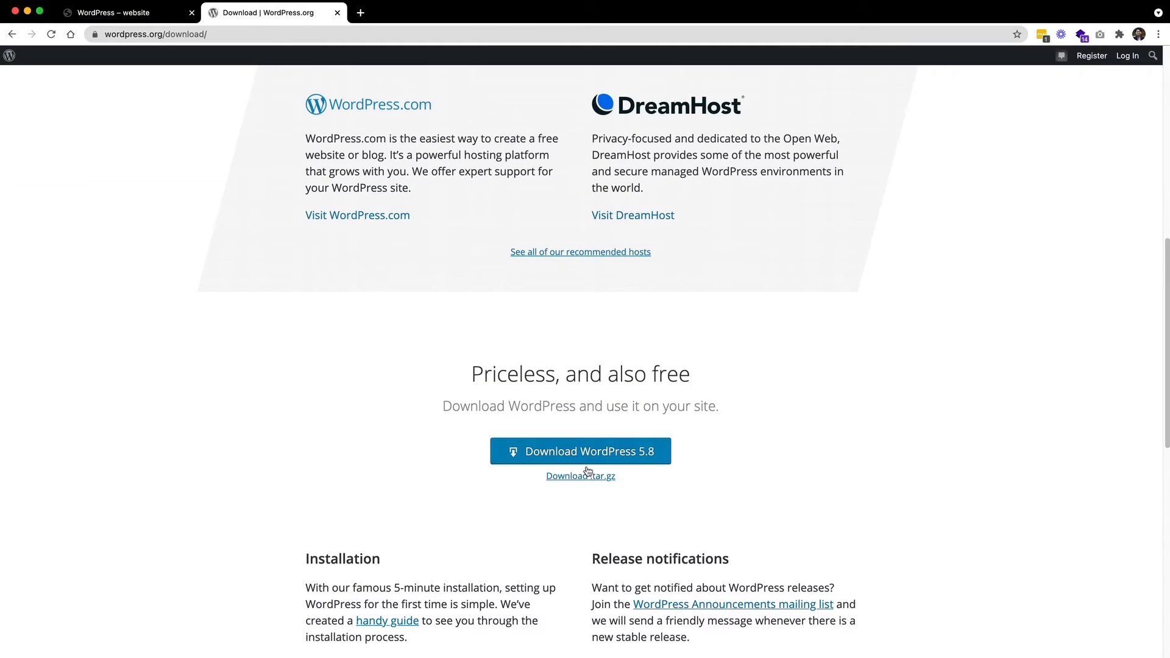
pyautogui.scroll(5, 731, 420)
pyautogui.scroll(5, 322, 144)
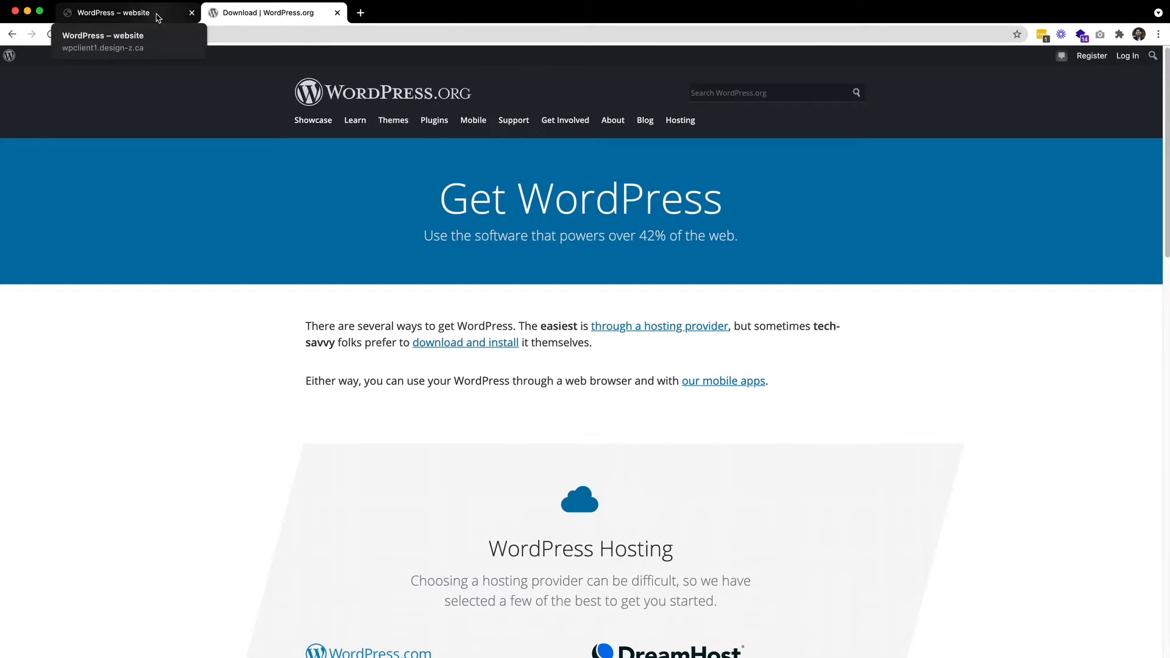
pyautogui.click(156, 17)
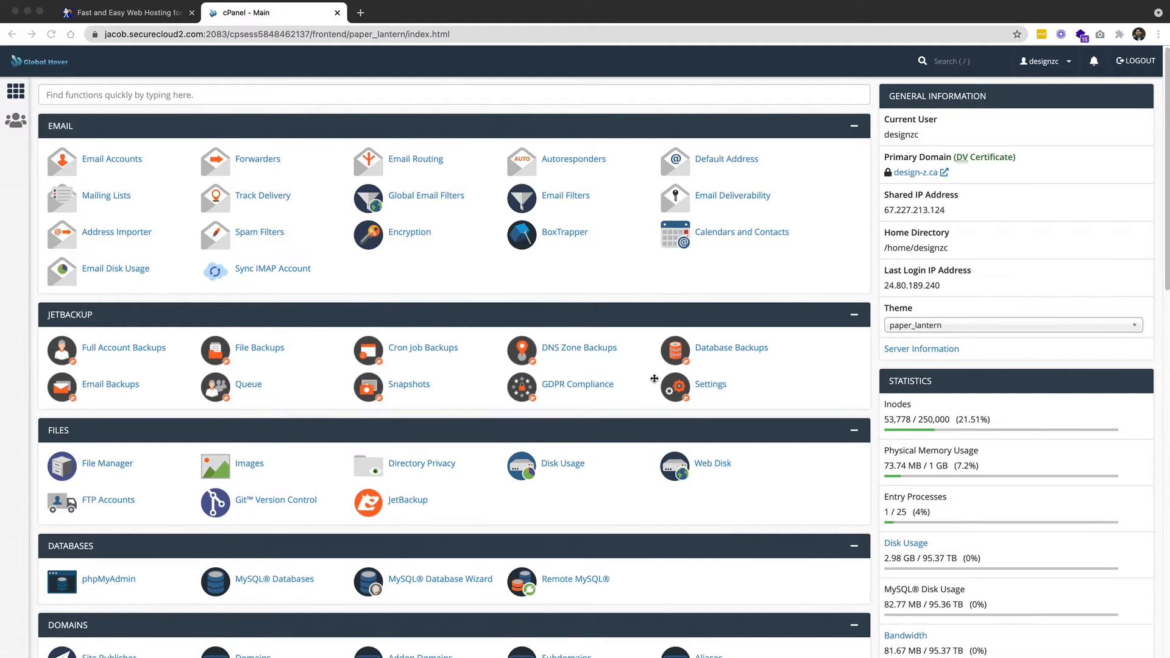
# Step: Scroll over the cPanel main dashboard's Email, Files, Databases and Domains tools
pyautogui.scroll(-3, 519, 344)
pyautogui.scroll(3, 519, 343)
# Step: On NameHero's hosting page, scroll to the plans and highlight the Starter Cloud ($8.95/mo) features
pyautogui.click(171, 21)
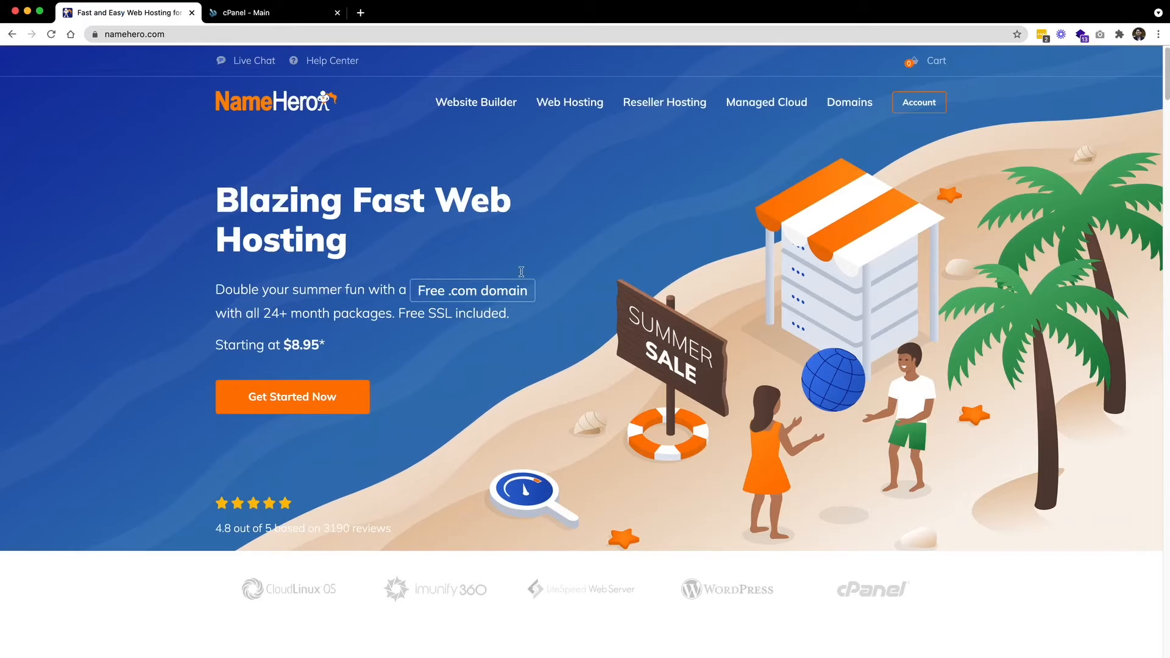
pyautogui.scroll(-6, 604, 310)
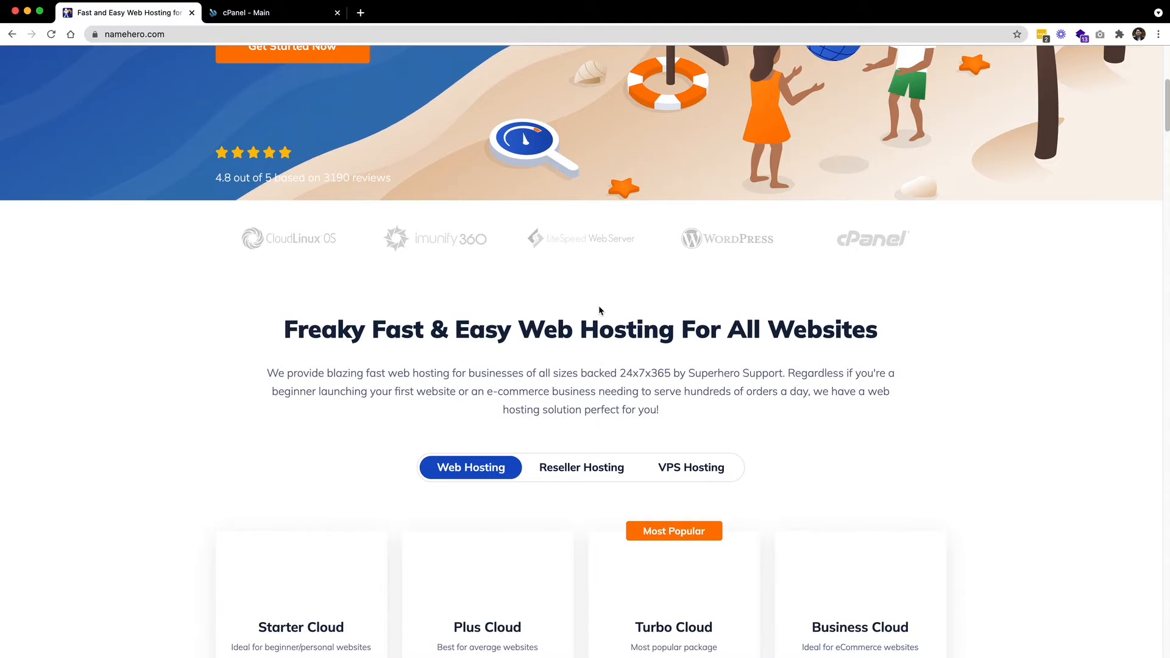
pyautogui.scroll(2, 602, 310)
pyautogui.scroll(4, 601, 308)
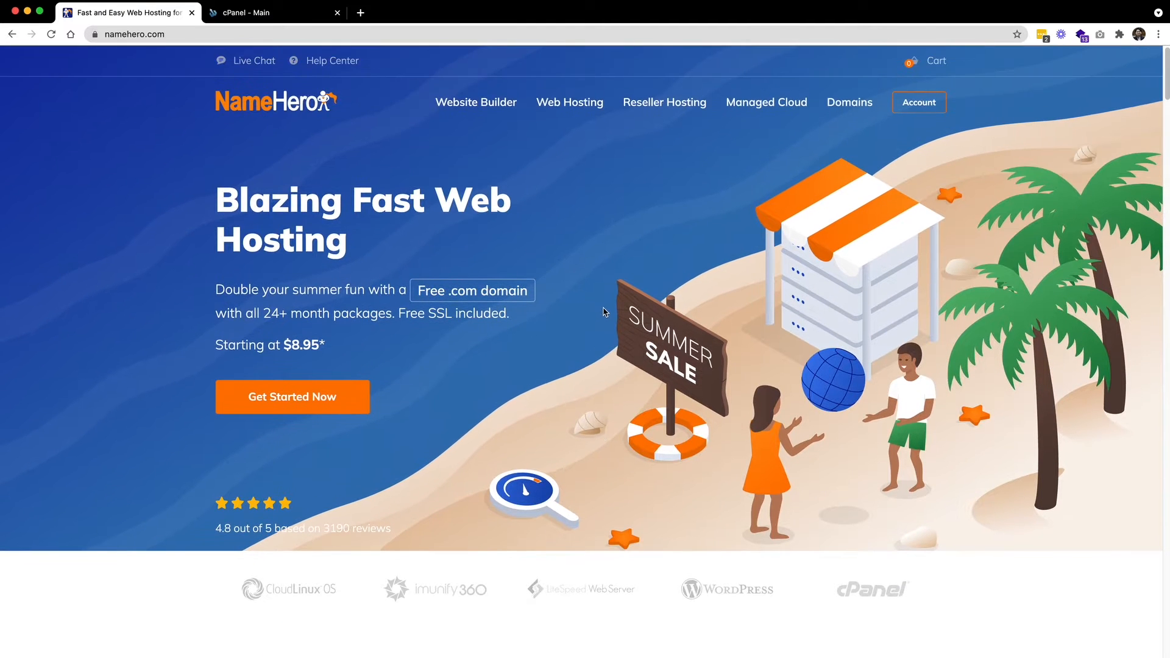
pyautogui.scroll(-5, 524, 297)
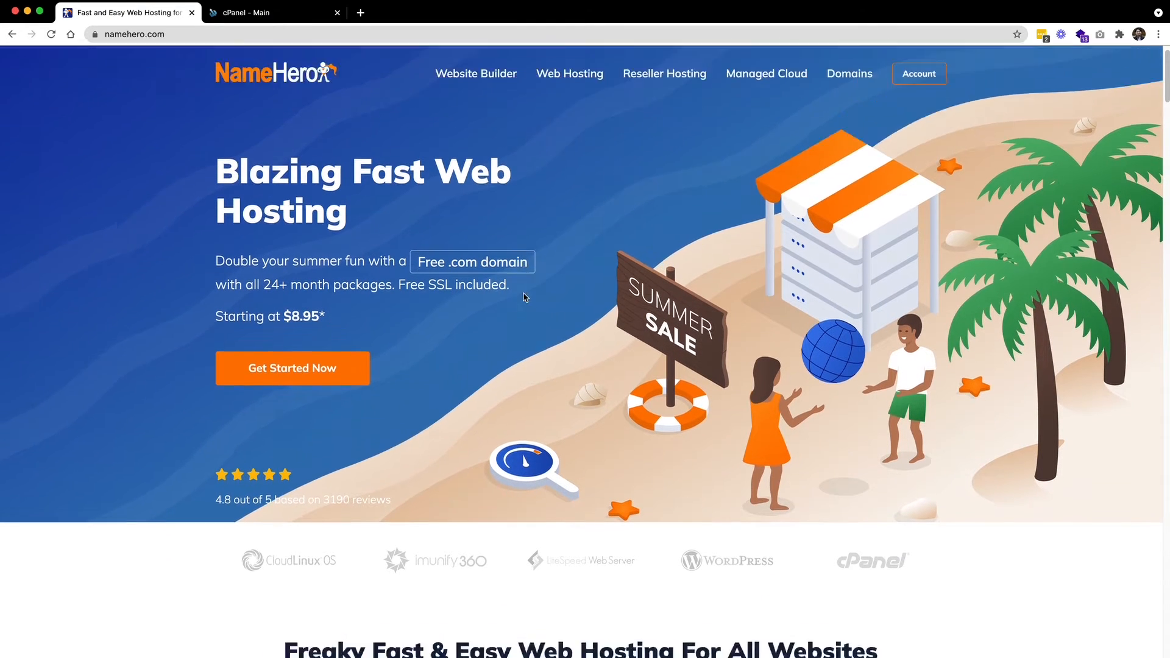
pyautogui.scroll(-7, 524, 297)
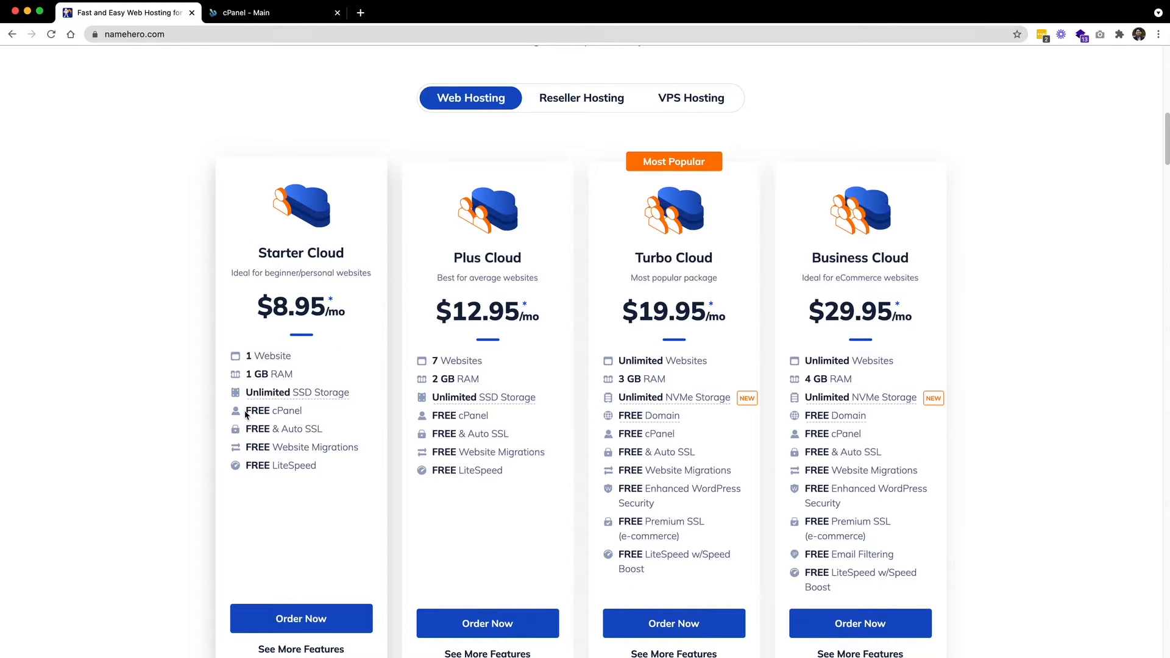
pyautogui.moveTo(248, 411); pyautogui.dragTo(307, 410)
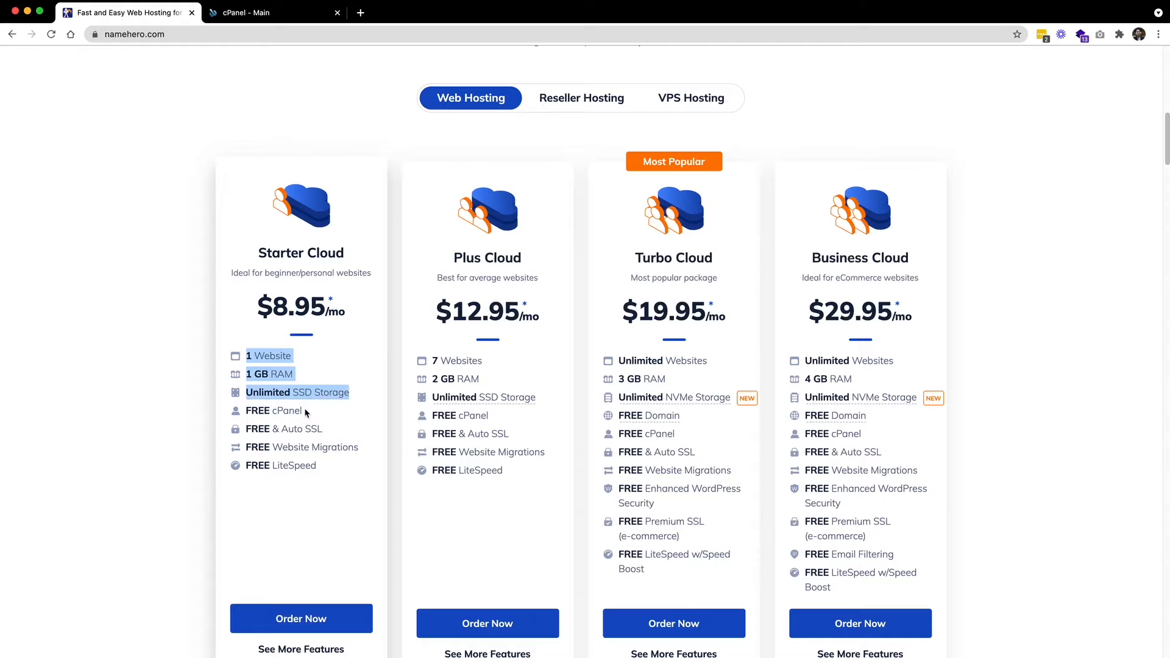
pyautogui.click(306, 411)
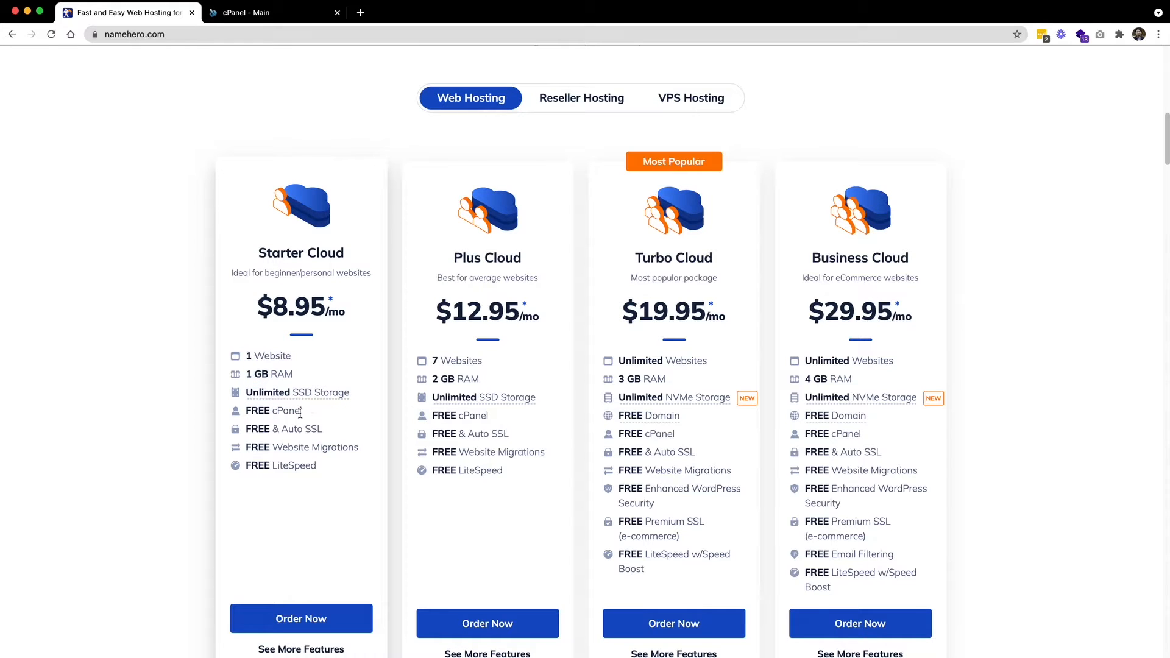
pyautogui.moveTo(308, 403)
# Step: Return to the cPanel dashboard, scroll through it, and close the NameHero hosting page
pyautogui.click(300, 15)
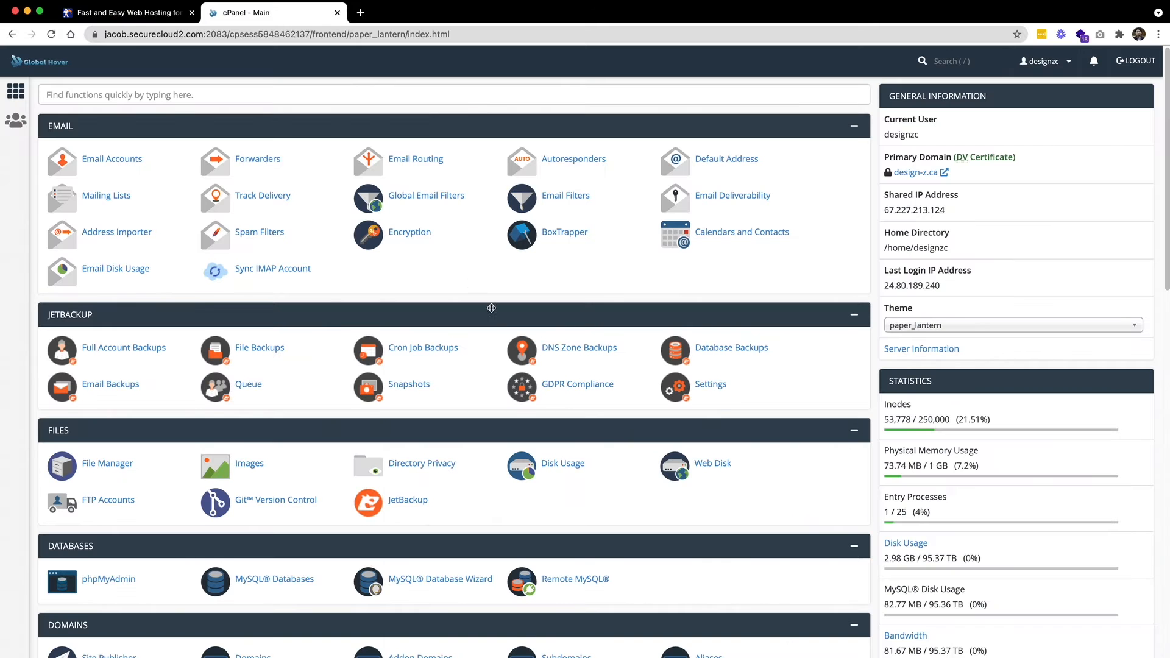
pyautogui.scroll(-2, 495, 308)
pyautogui.scroll(-2, 506, 319)
pyautogui.scroll(-2, 506, 321)
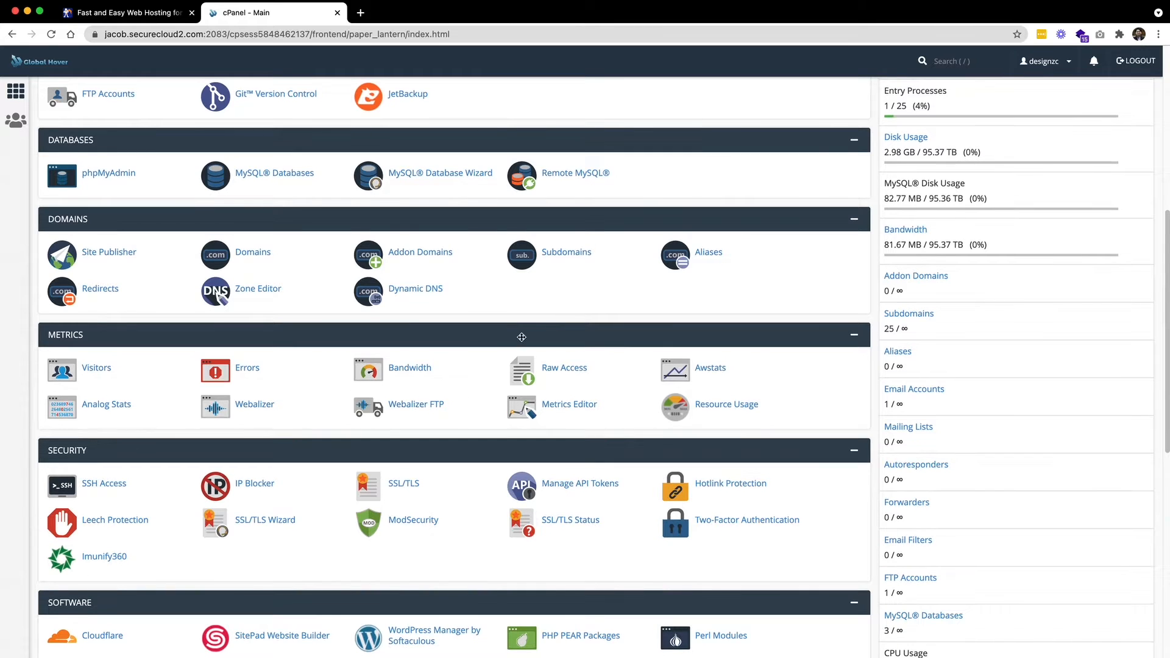
pyautogui.scroll(-1, 494, 353)
pyautogui.scroll(-4, 254, 508)
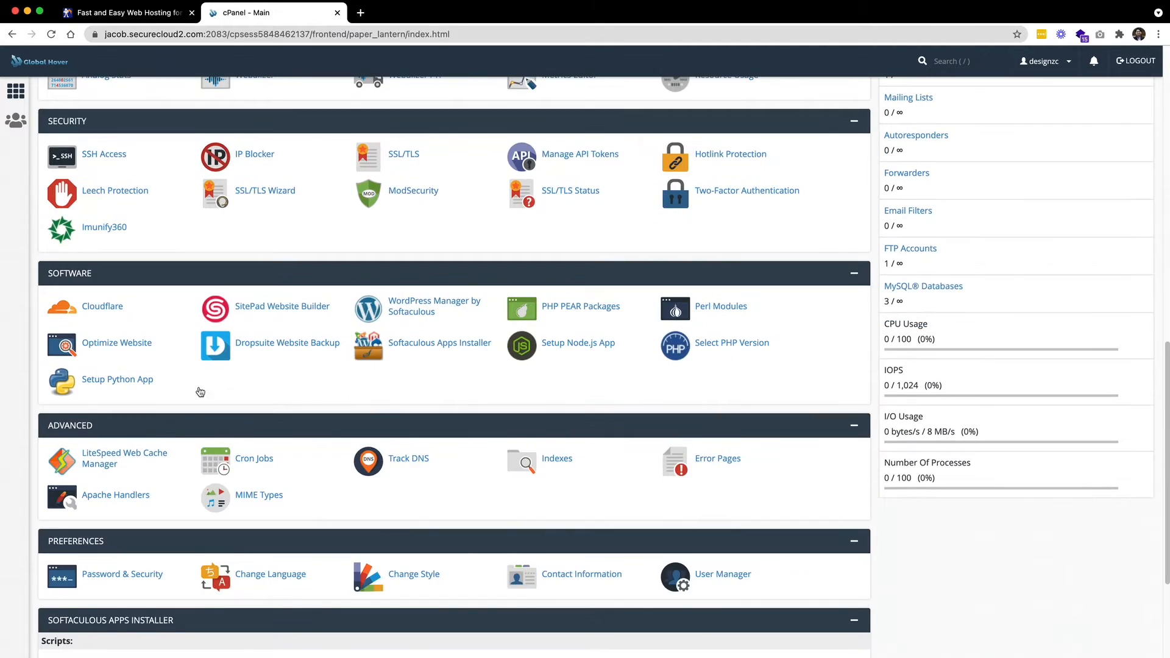
pyautogui.scroll(15, 353, 396)
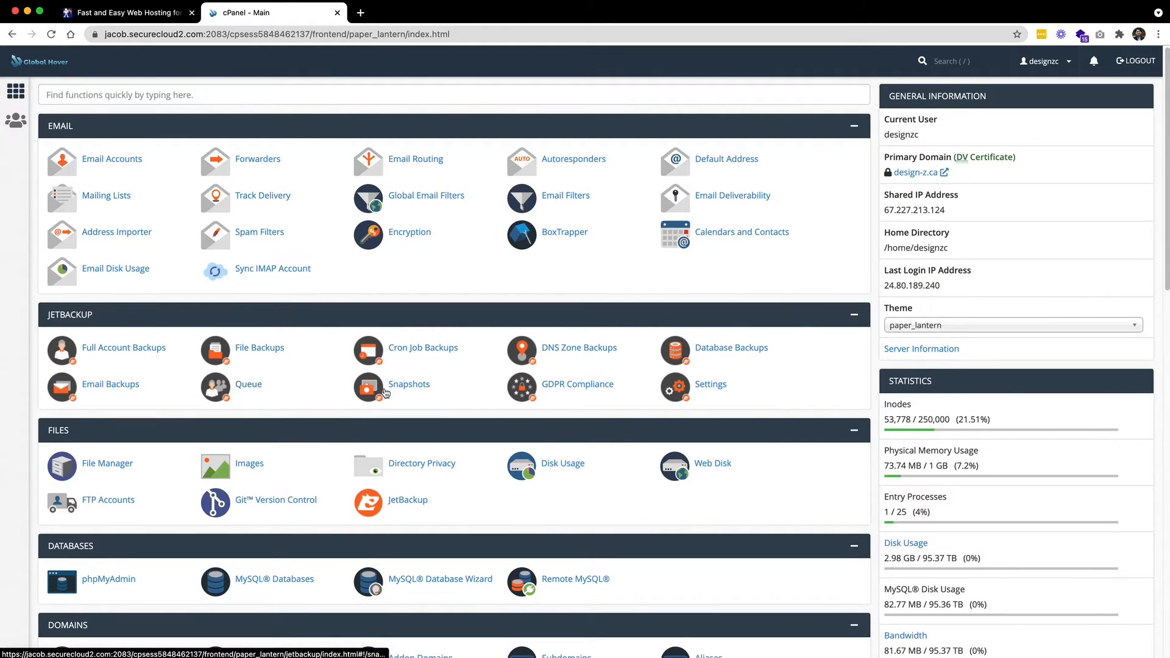
pyautogui.scroll(-5, 501, 376)
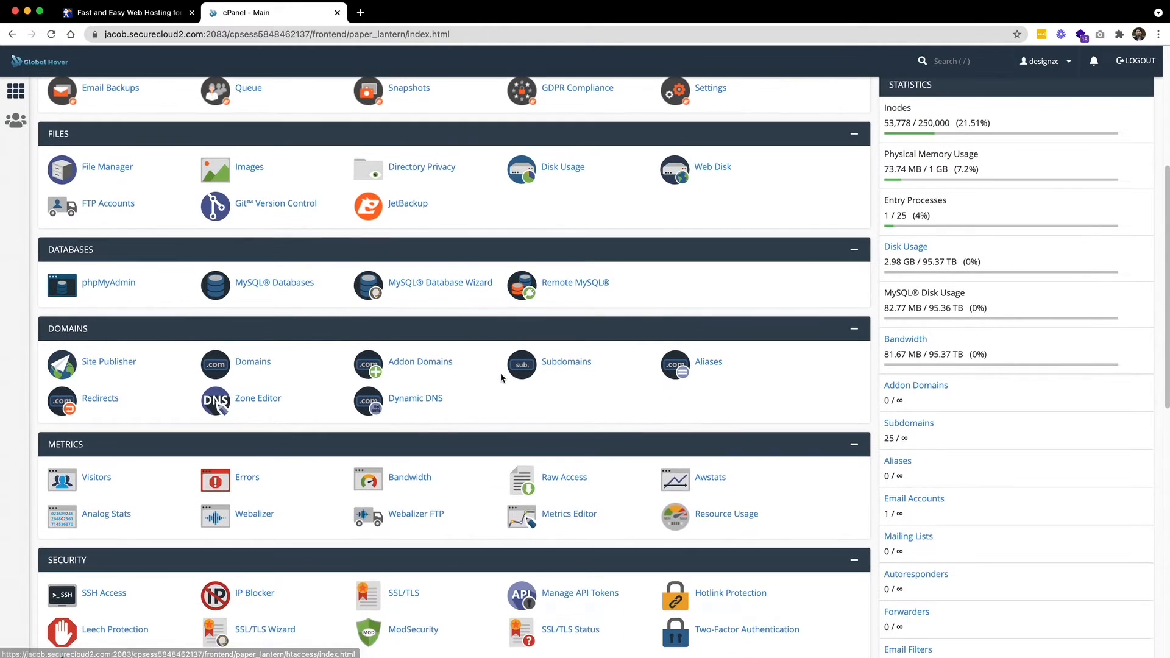
pyautogui.scroll(-1, 503, 380)
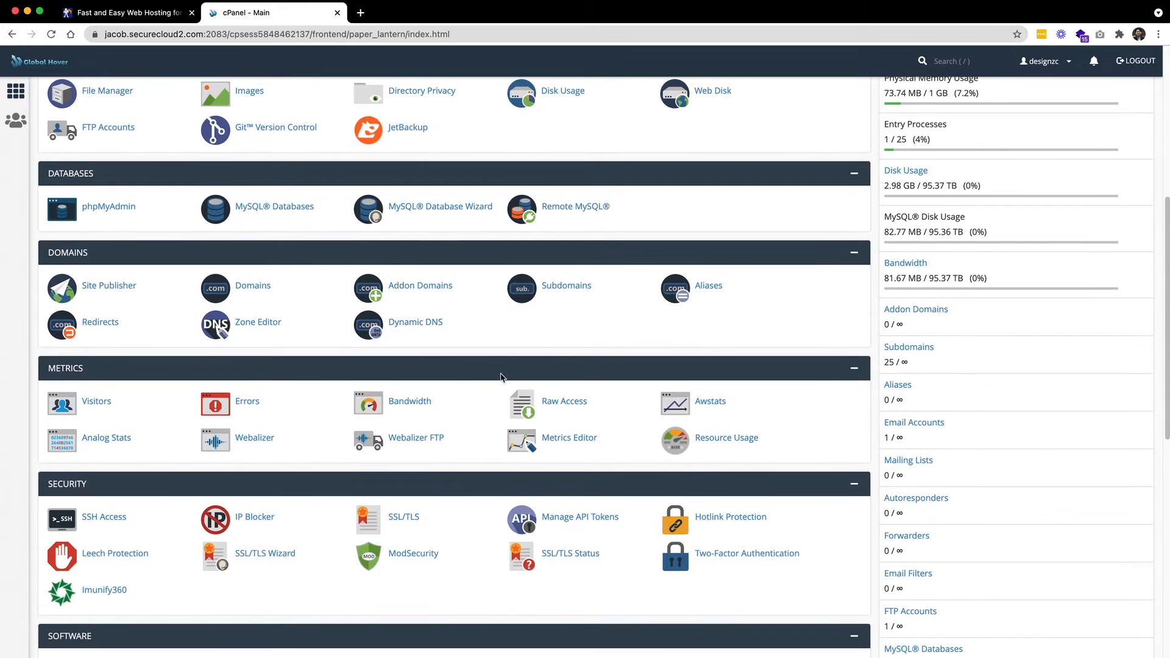
pyautogui.click(191, 12)
# Step: Scroll to Softaculous Apps Installer and slide the scripts list so WordPress appears first
pyautogui.scroll(1, 425, 235)
pyautogui.scroll(6, 425, 235)
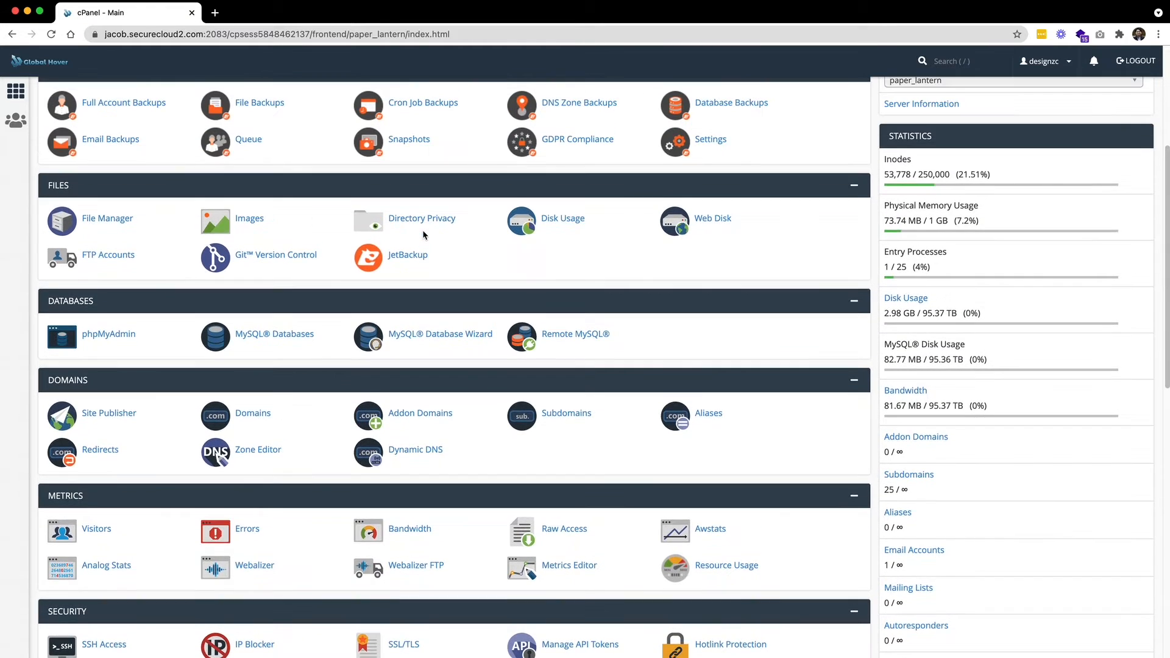
pyautogui.scroll(-4, 460, 306)
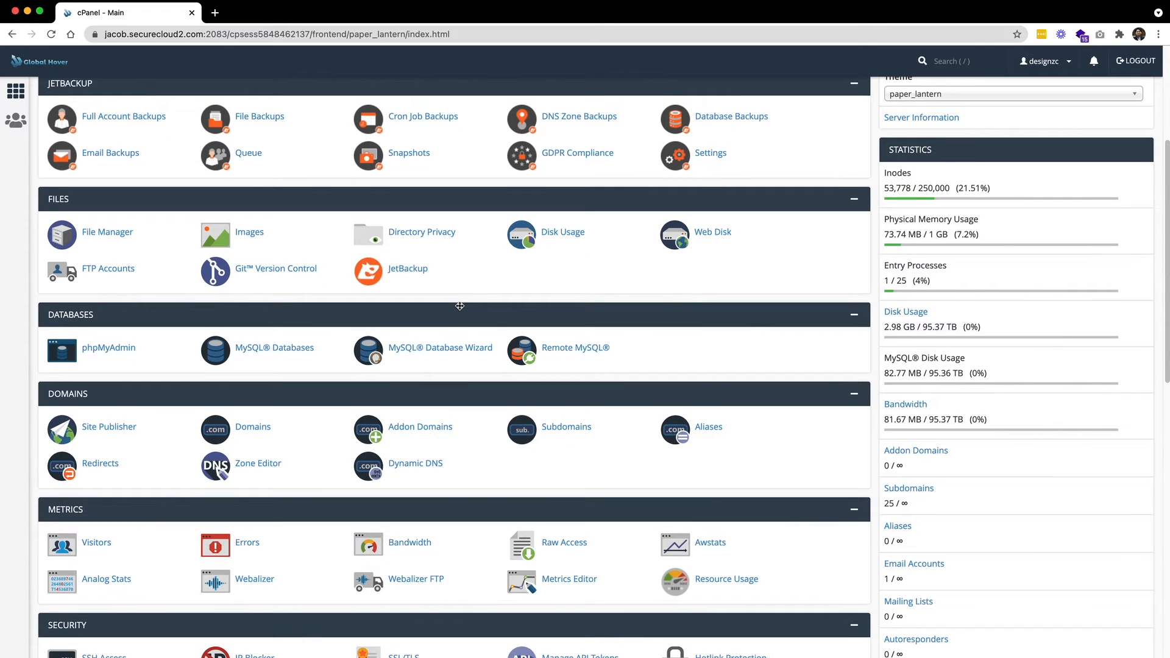
pyautogui.scroll(-6, 415, 360)
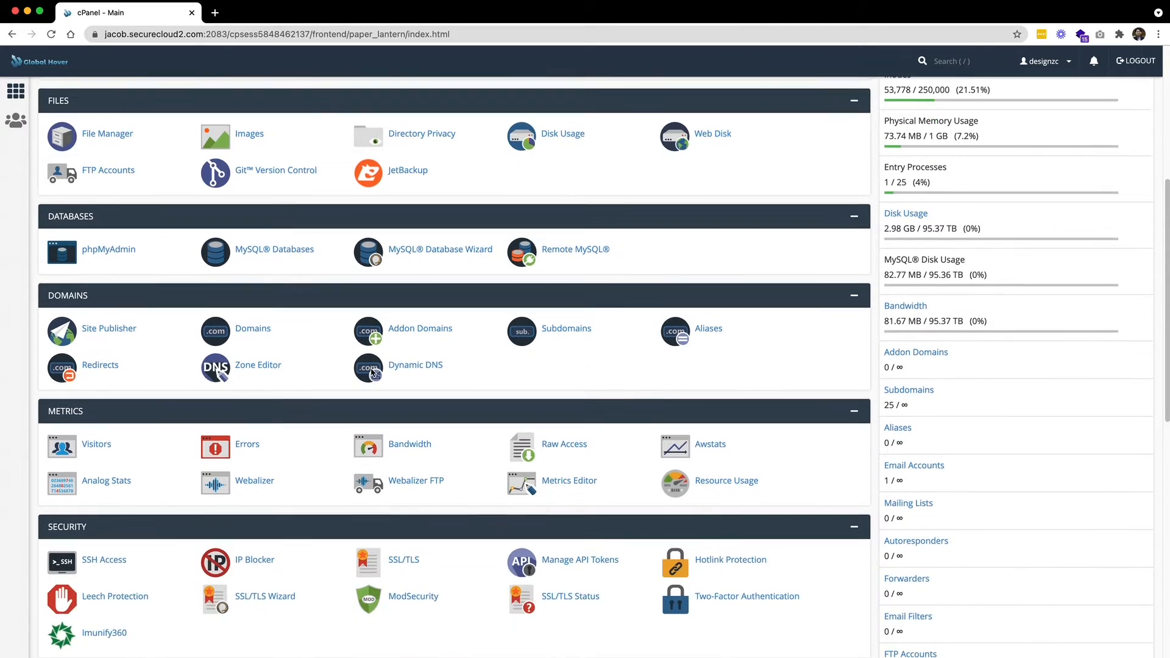
pyautogui.scroll(-5, 424, 365)
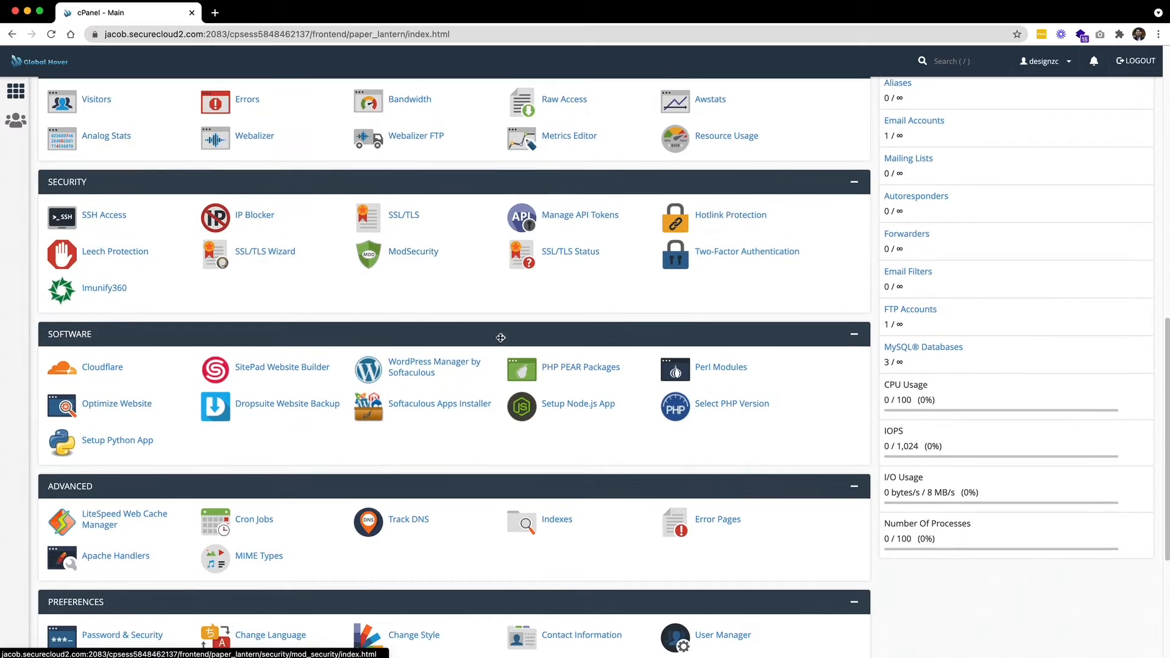
pyautogui.scroll(11, 425, 341)
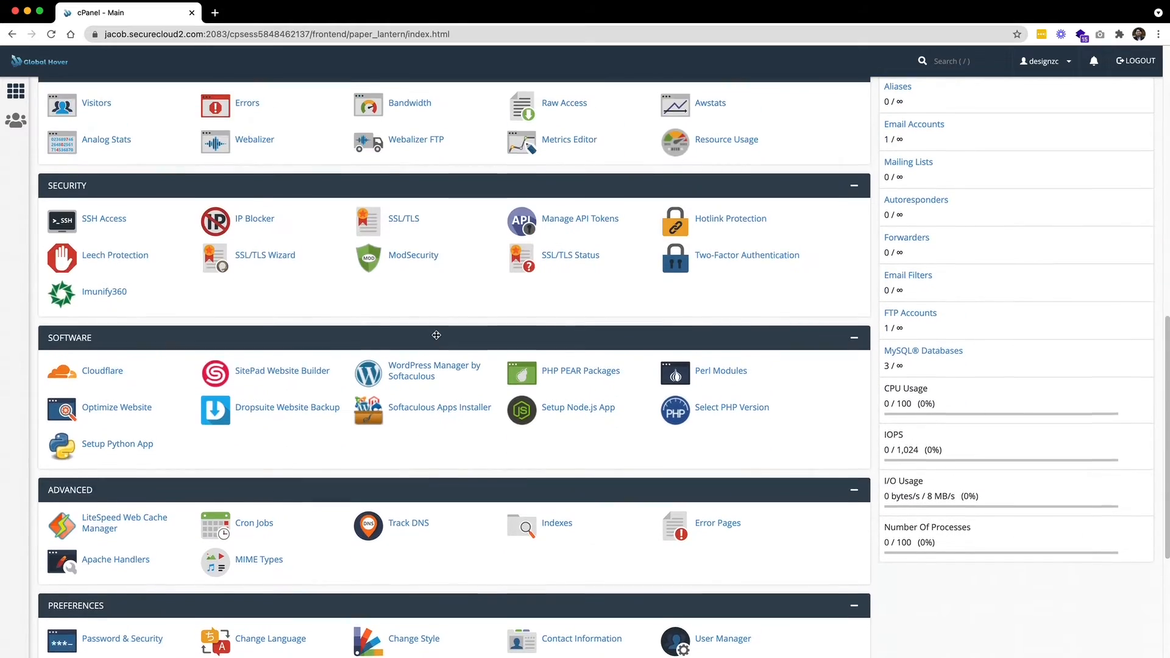
pyautogui.scroll(-10, 421, 230)
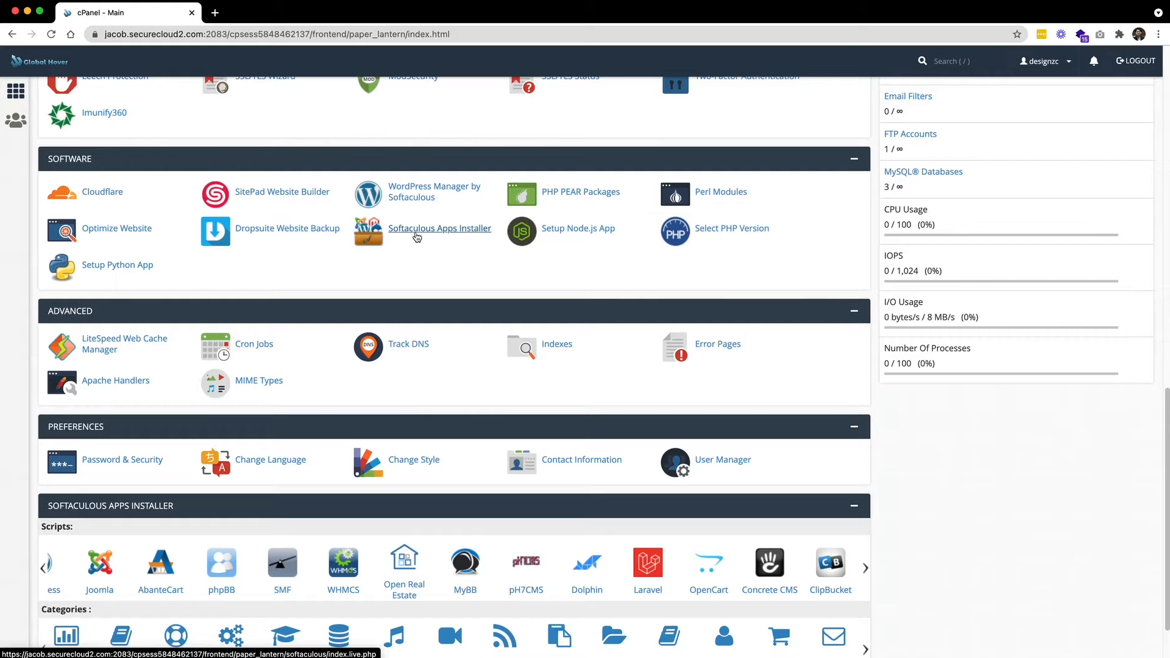
pyautogui.scroll(-3, 417, 239)
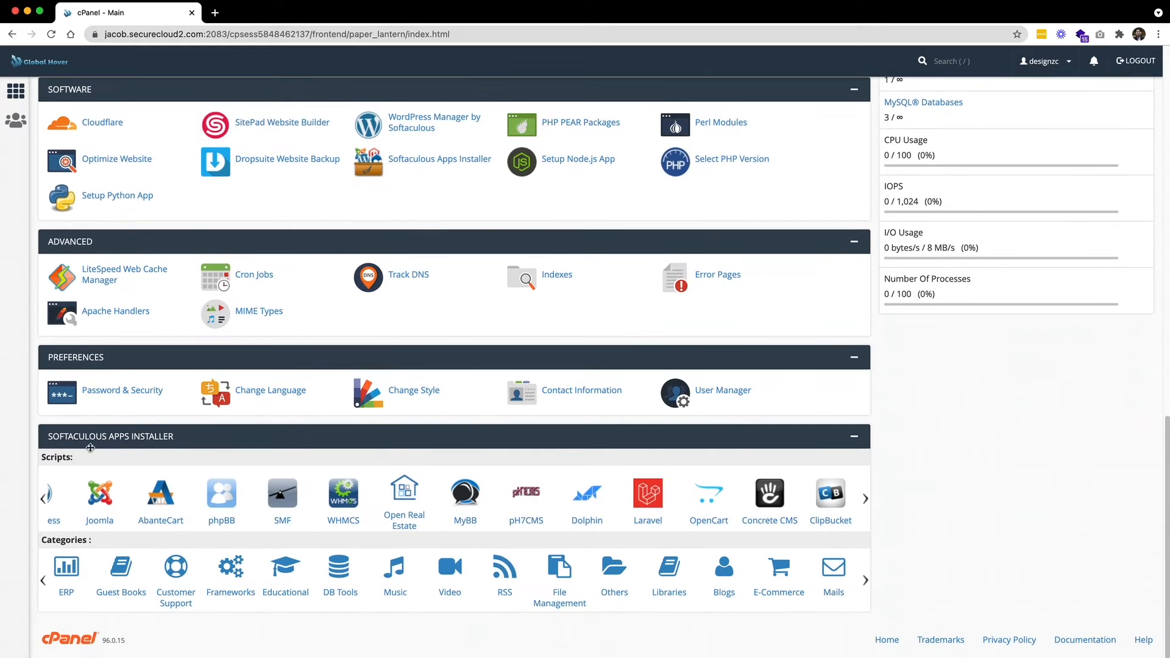
pyautogui.click(43, 498)
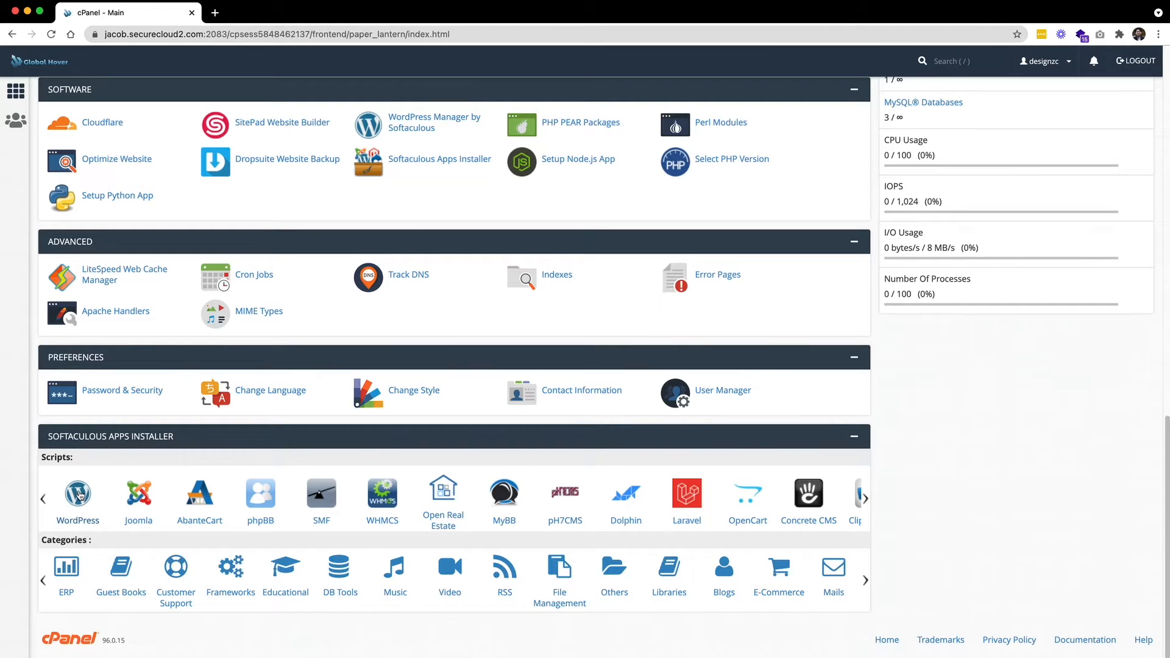
# Step: Open the WordPress script in Softaculous, then go back to the cPanel main page
pyautogui.click(79, 496)
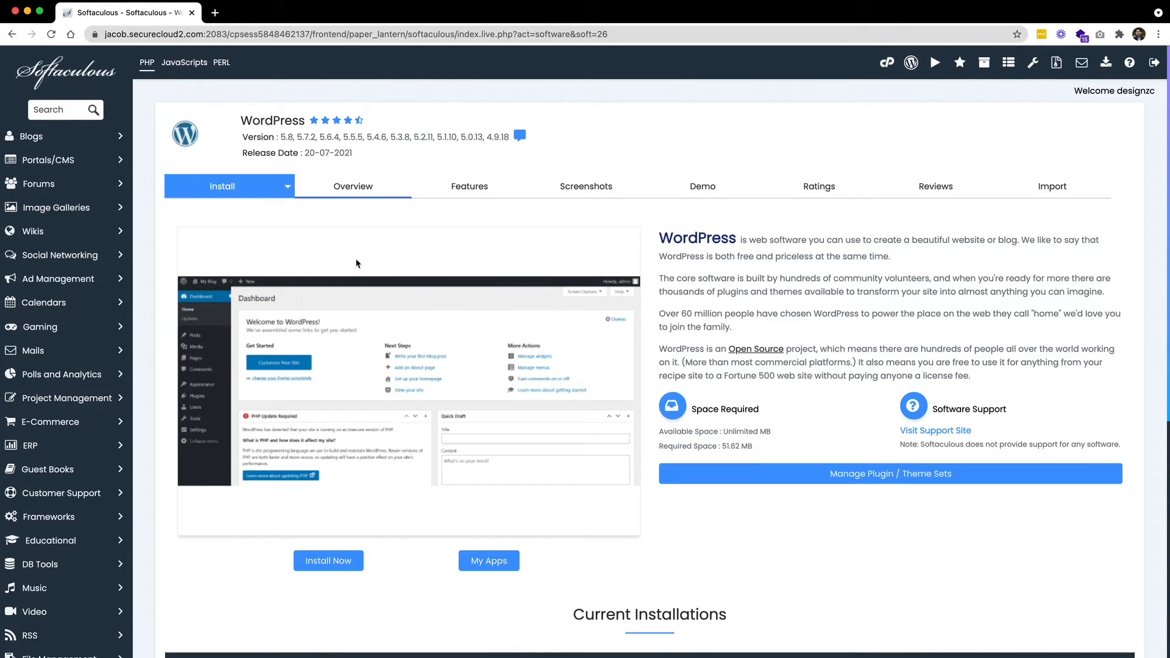
pyautogui.click(12, 34)
pyautogui.scroll(-15, 354, 443)
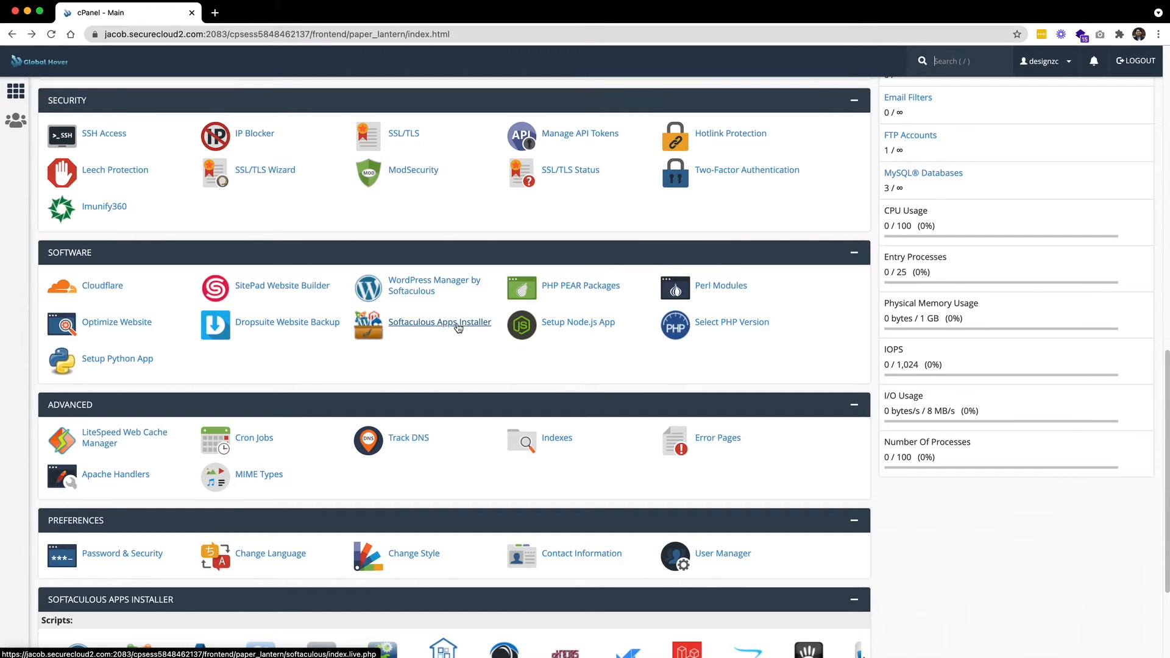
# Step: Open Softaculous, view the WordPress install form, then go back to the Top Scripts overview
pyautogui.click(458, 328)
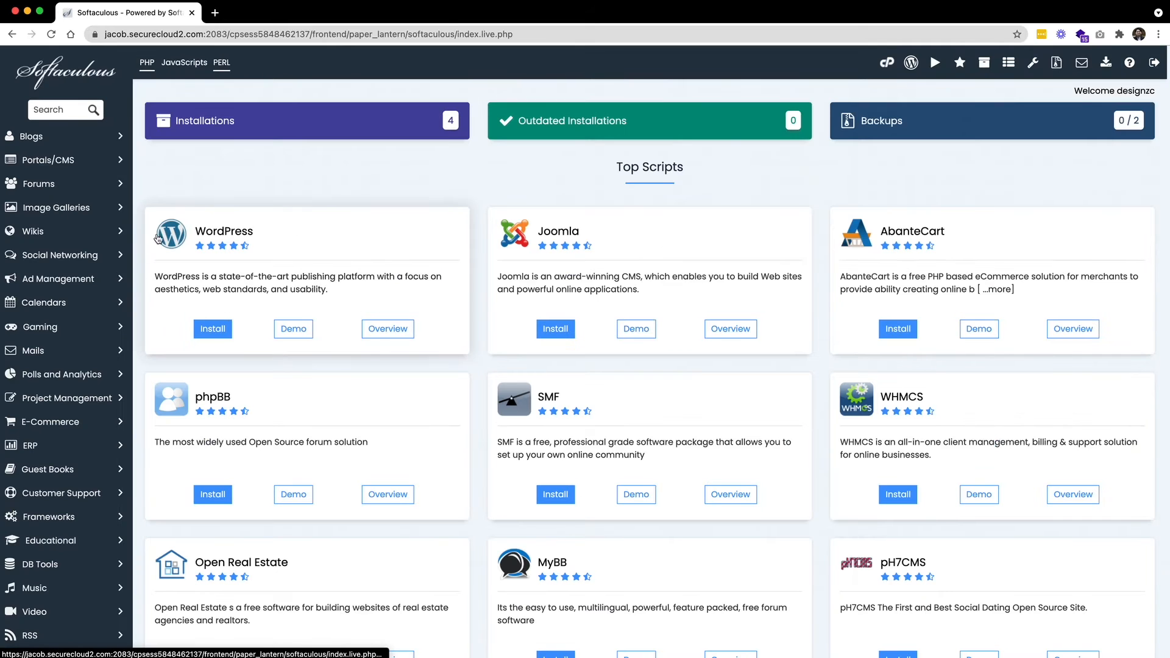
pyautogui.click(215, 334)
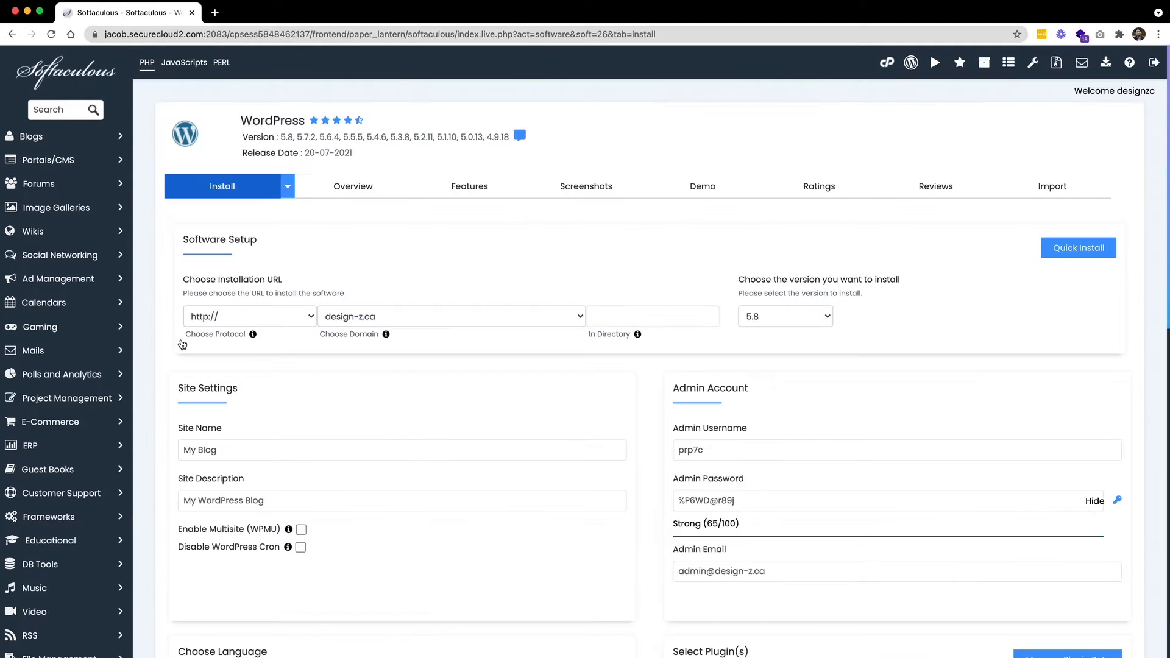
pyautogui.scroll(-8, 623, 418)
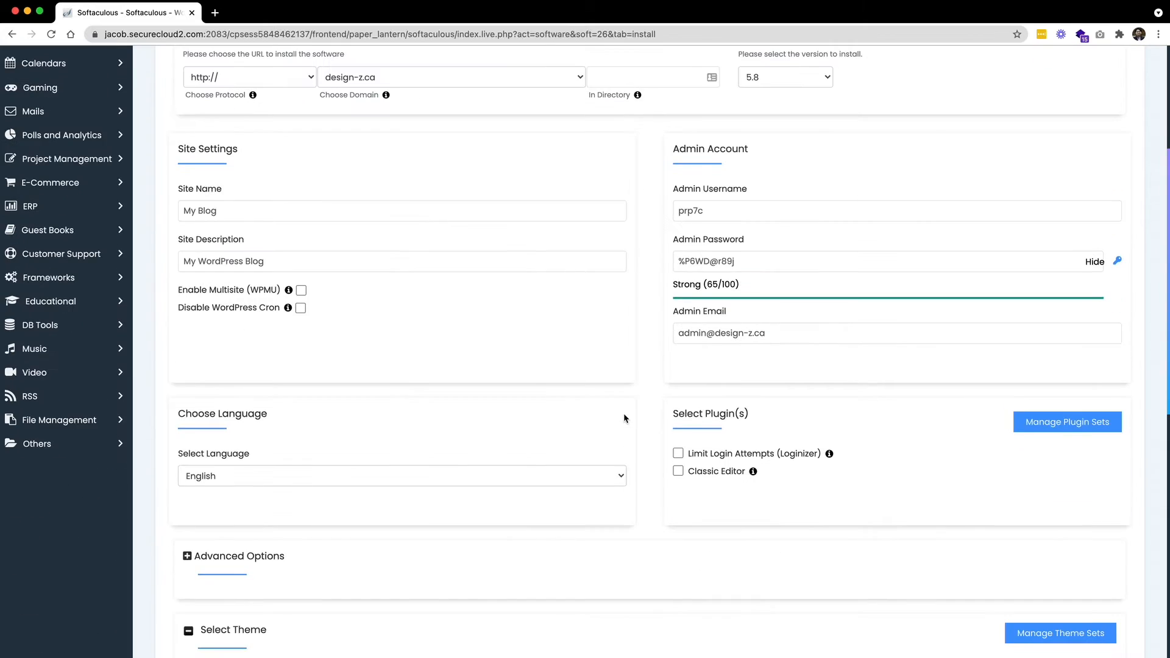
pyautogui.scroll(8, 640, 412)
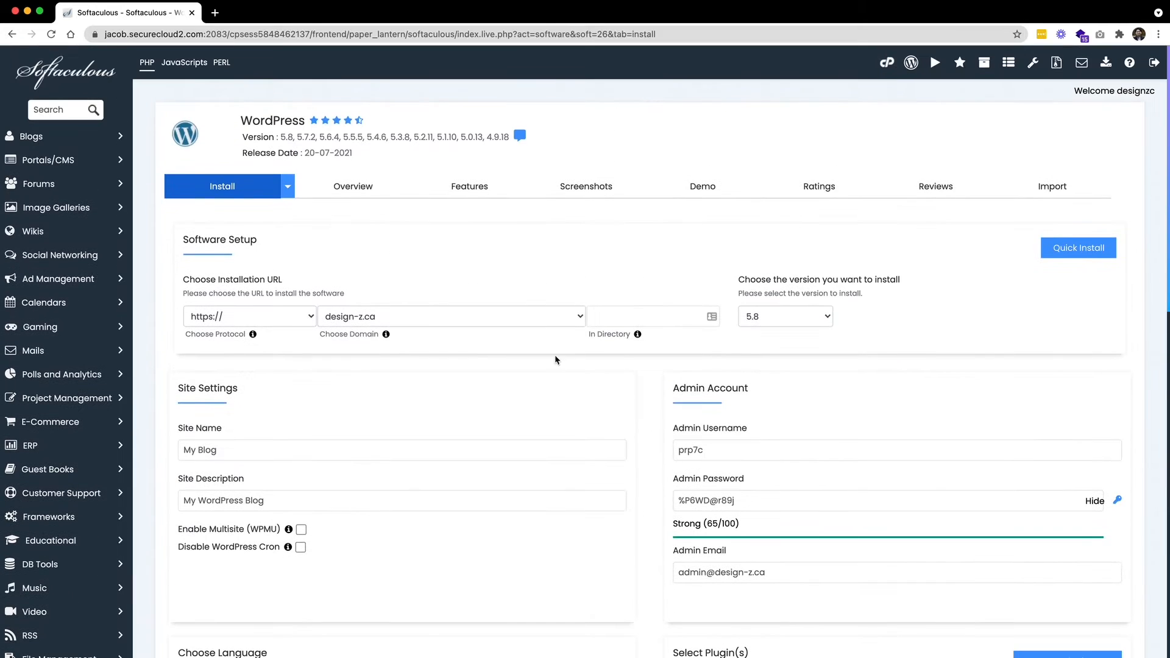
pyautogui.click(13, 37)
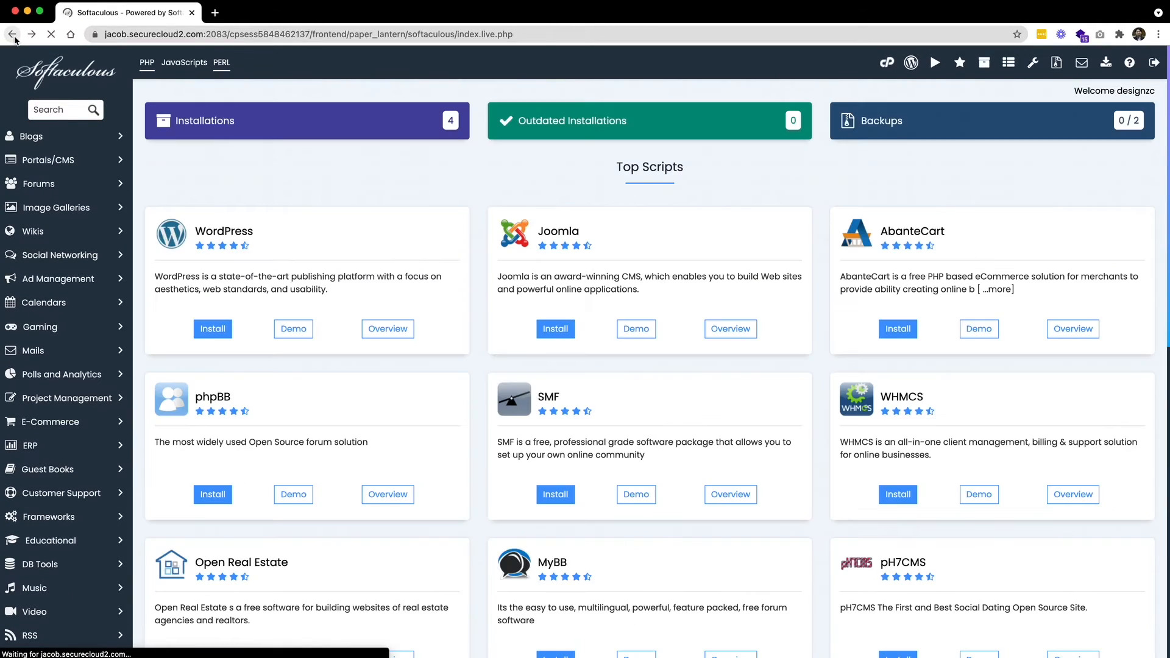
# Step: Go back to cPanel Main and open Subdomains from the Domains section
pyautogui.click(13, 37)
pyautogui.scroll(4, 567, 393)
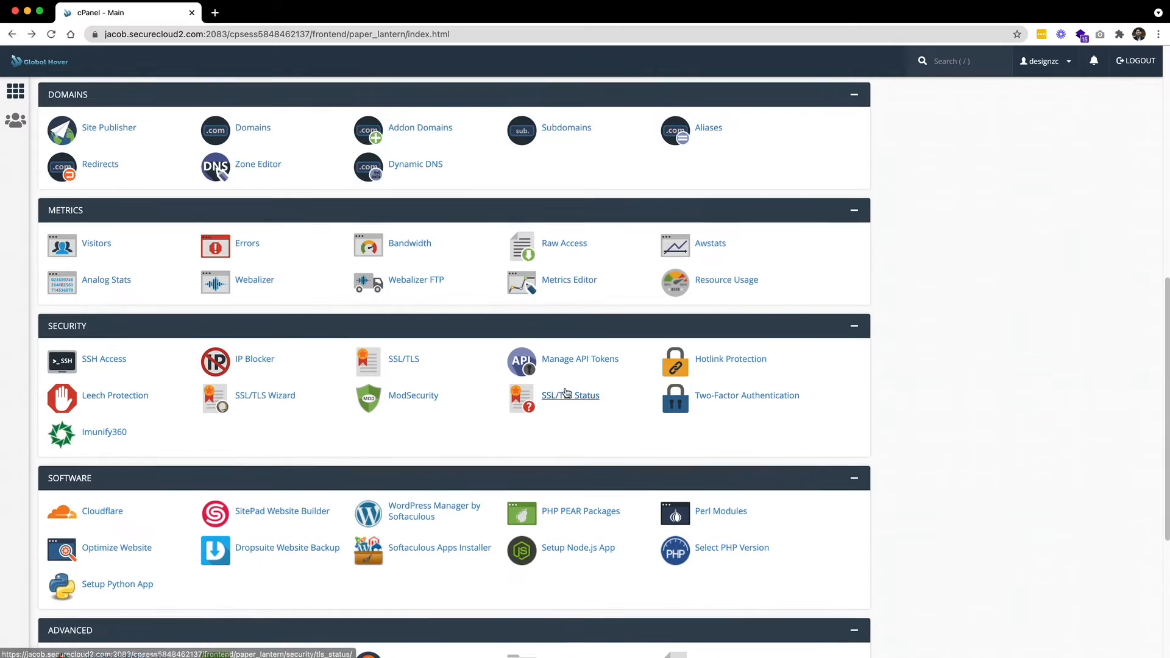
pyautogui.scroll(6, 567, 393)
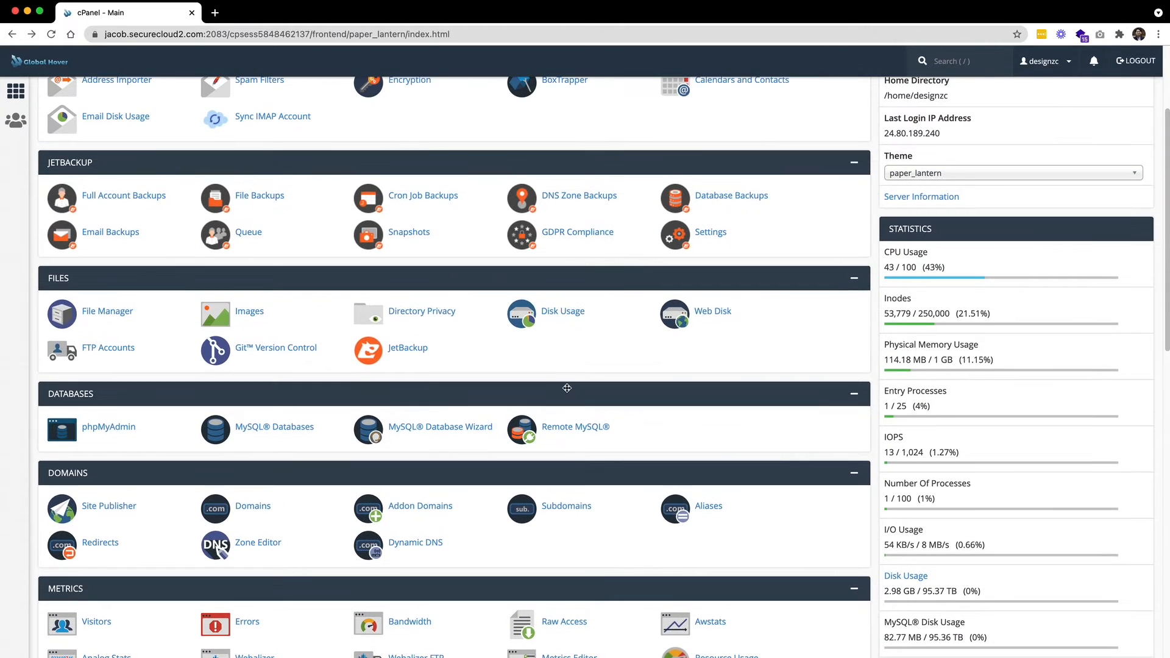
pyautogui.scroll(5, 529, 377)
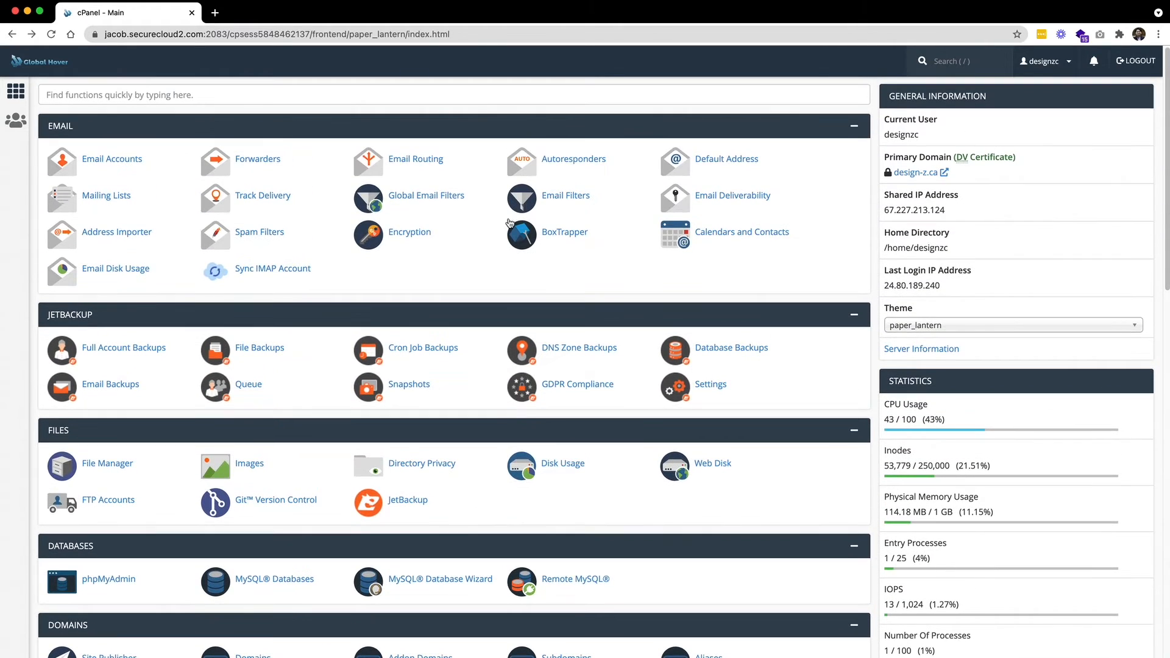
pyautogui.scroll(-2, 424, 280)
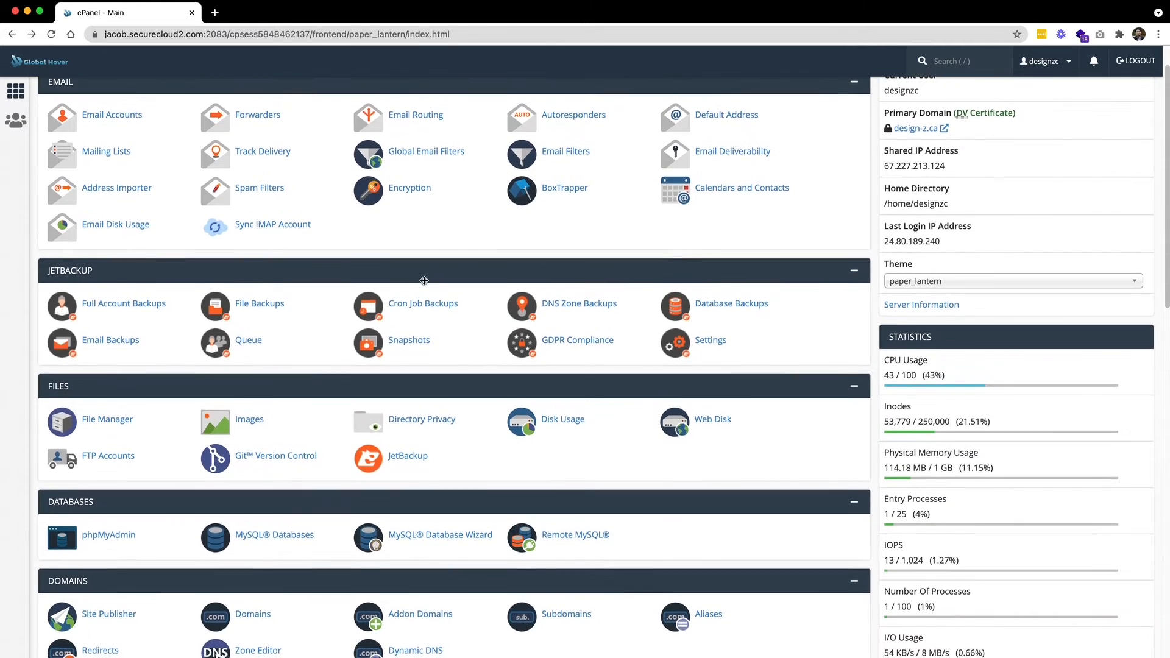
pyautogui.scroll(-4, 424, 280)
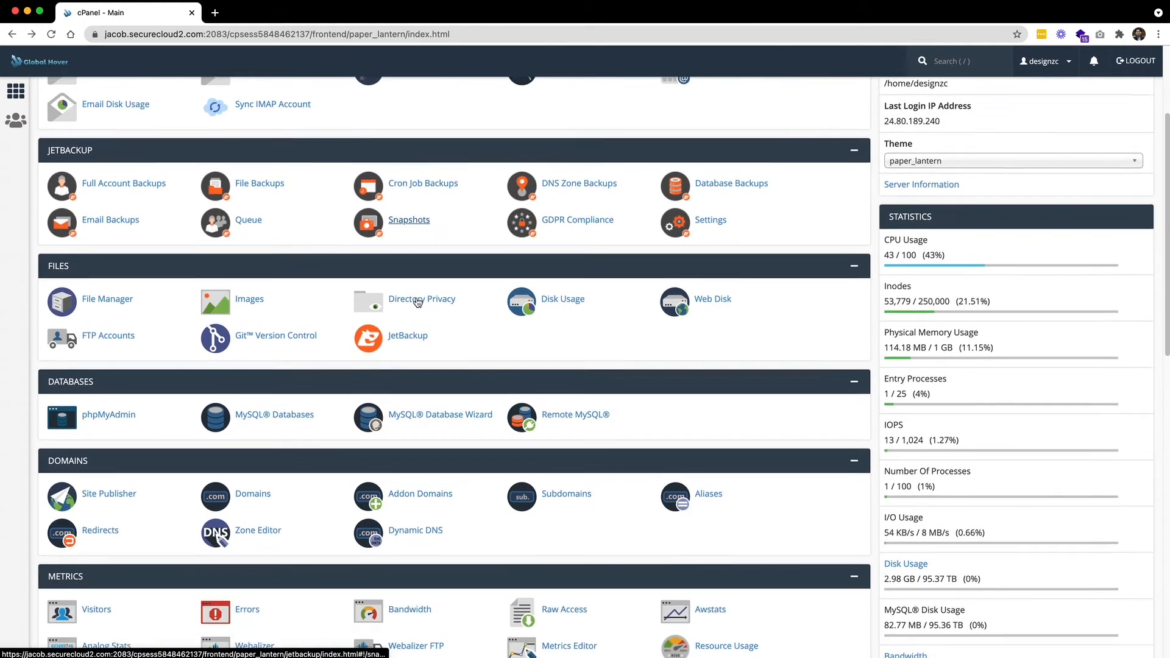
pyautogui.scroll(-1, 419, 302)
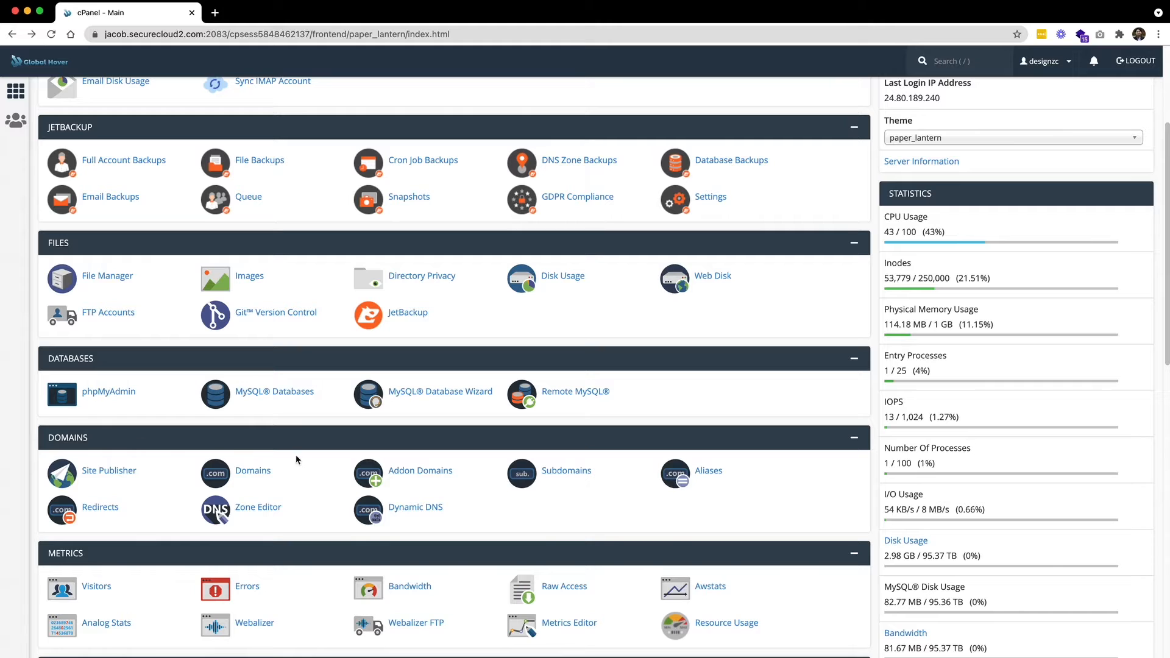
pyautogui.click(567, 475)
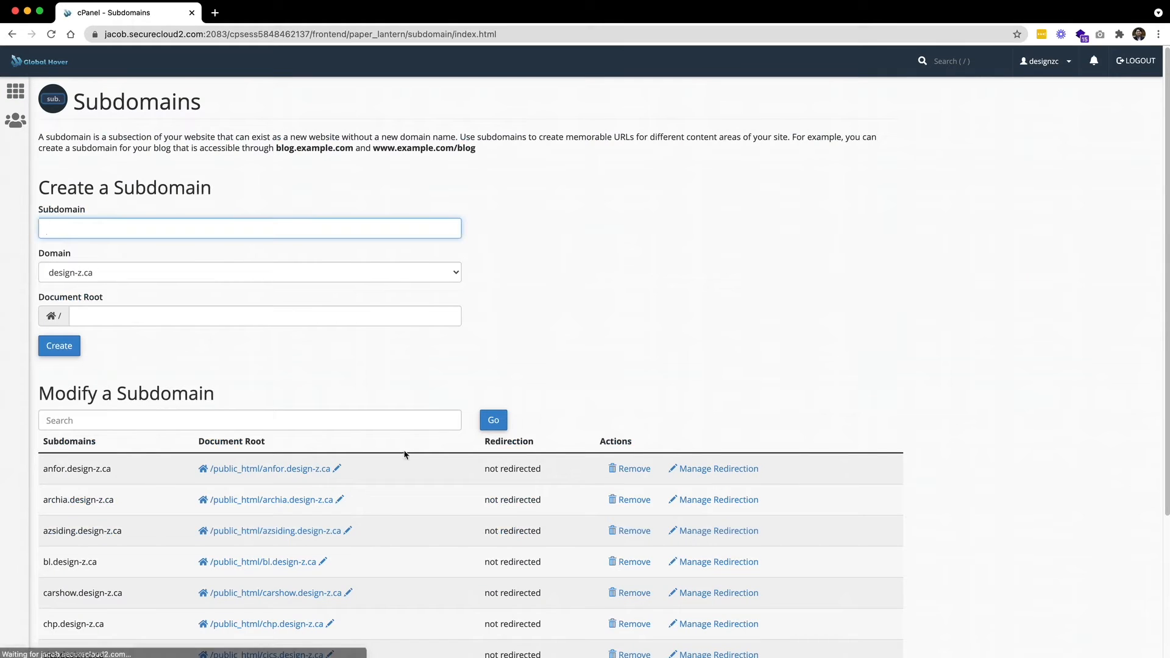
# Step: Create subdomain wpclient1 with document root public_html/wpclient1.design-z.ca
pyautogui.click(87, 223)
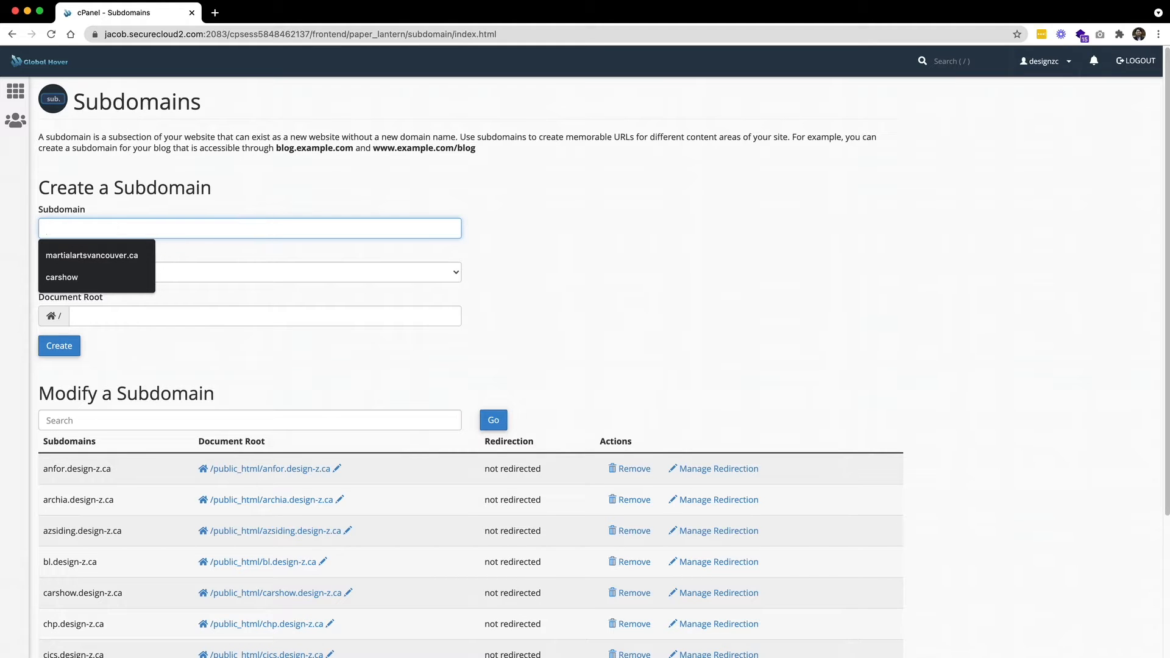
pyautogui.write('wpclient1')
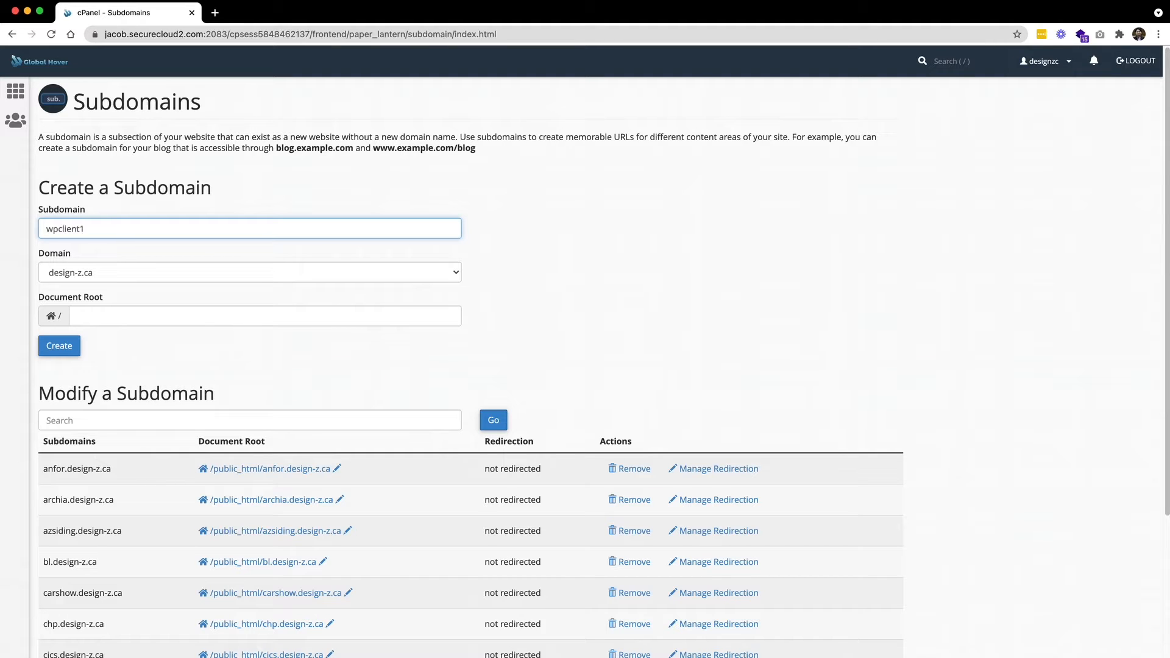
pyautogui.click(148, 320)
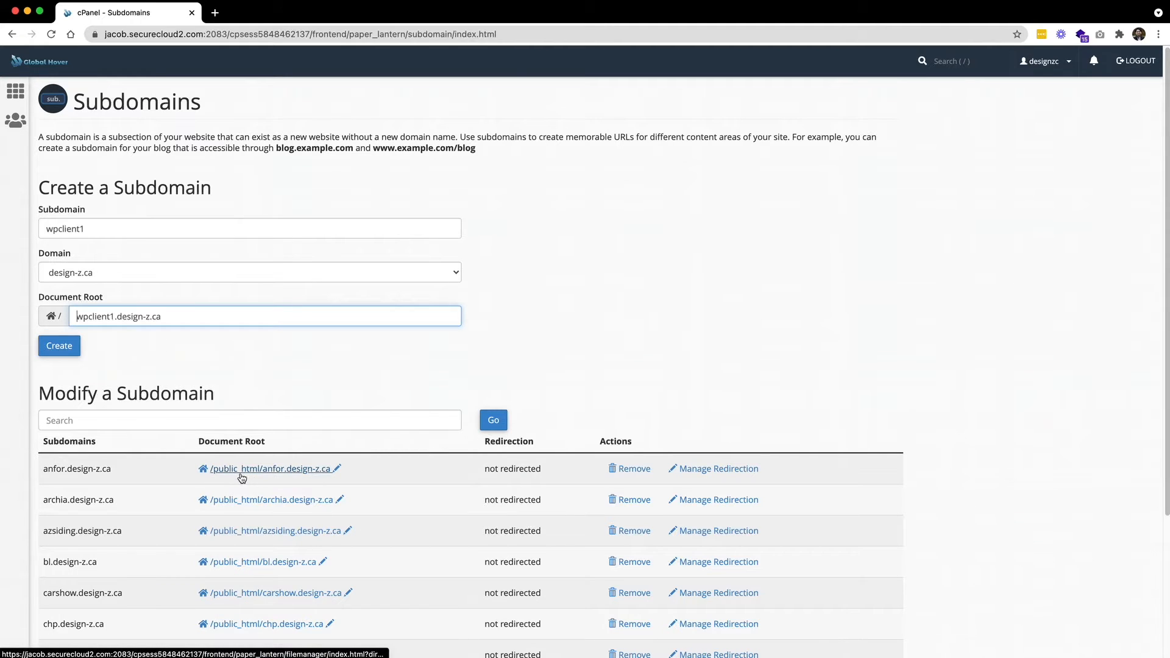
pyautogui.write('publ')
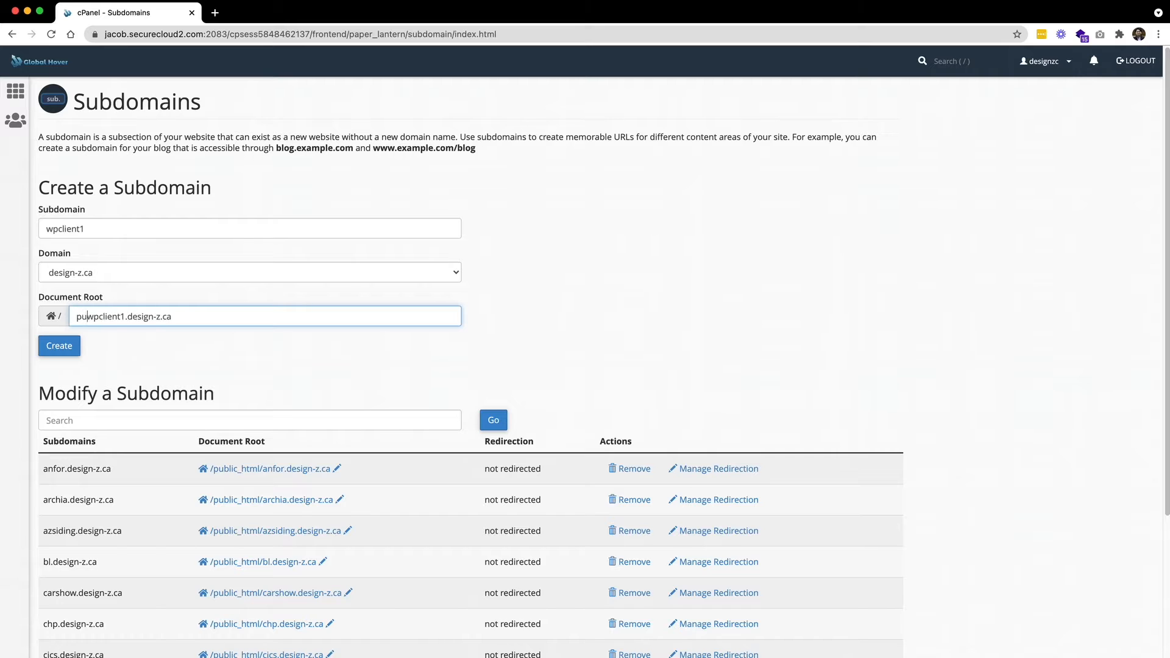
pyautogui.write('ic_html/')
pyautogui.moveTo(125, 316); pyautogui.dragTo(75, 317)
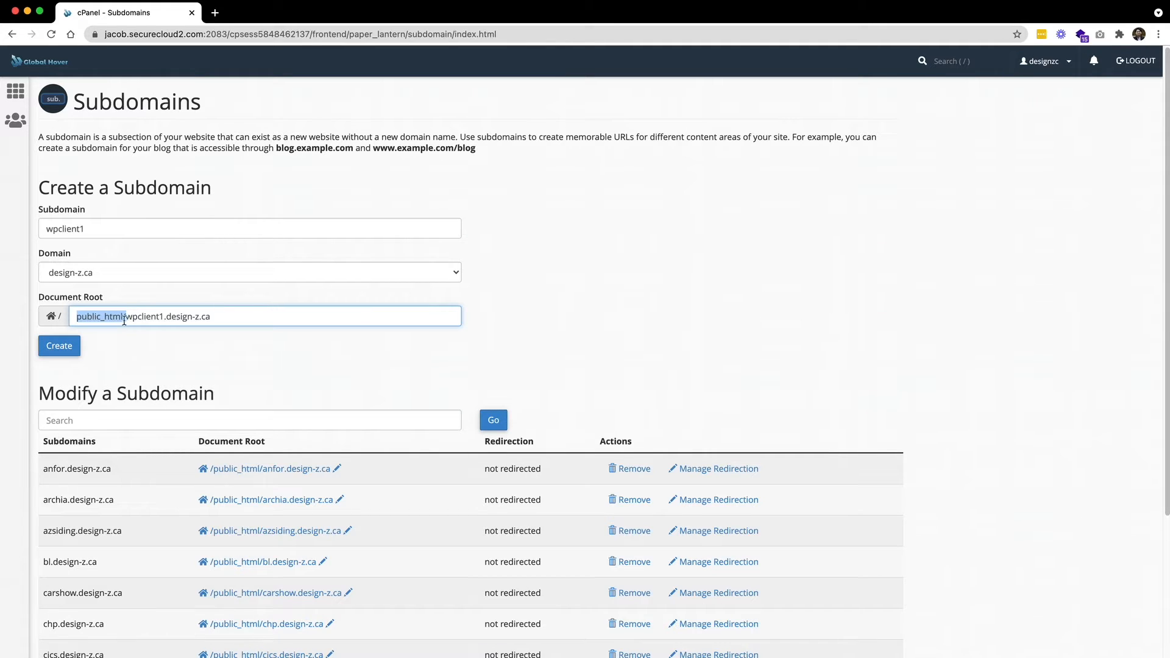
pyautogui.click(262, 323)
pyautogui.moveTo(126, 317); pyautogui.dragTo(71, 312)
pyautogui.click(71, 350)
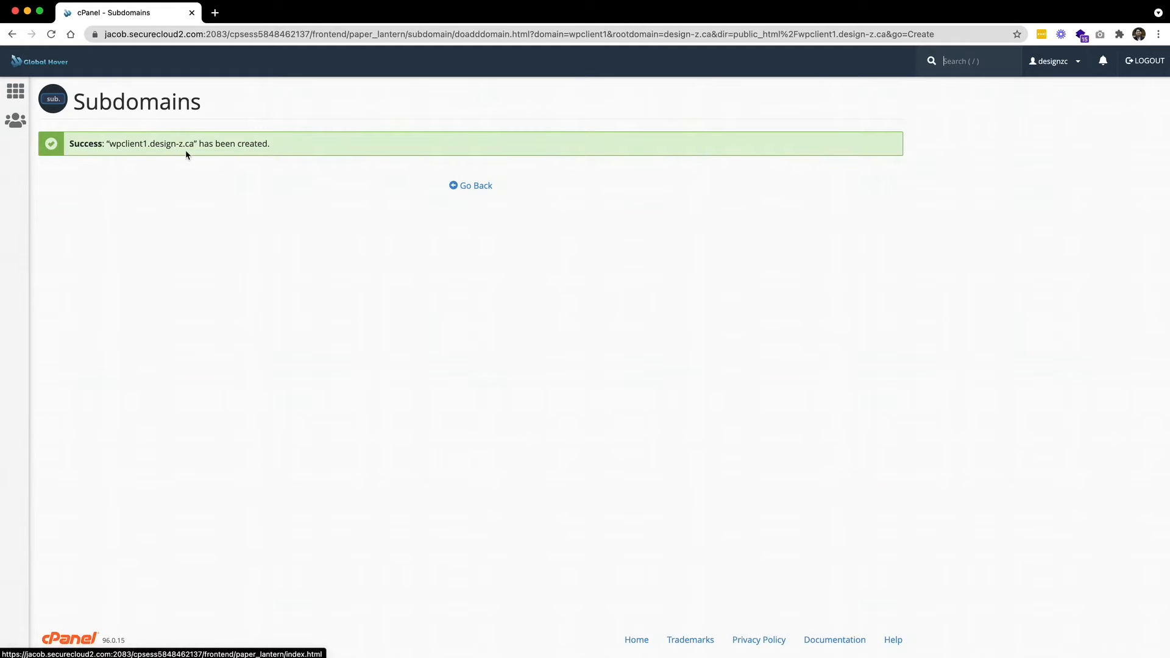
# Step: From the cPanel home, open Softaculous and start a WordPress 5.8 installation
pyautogui.click(14, 90)
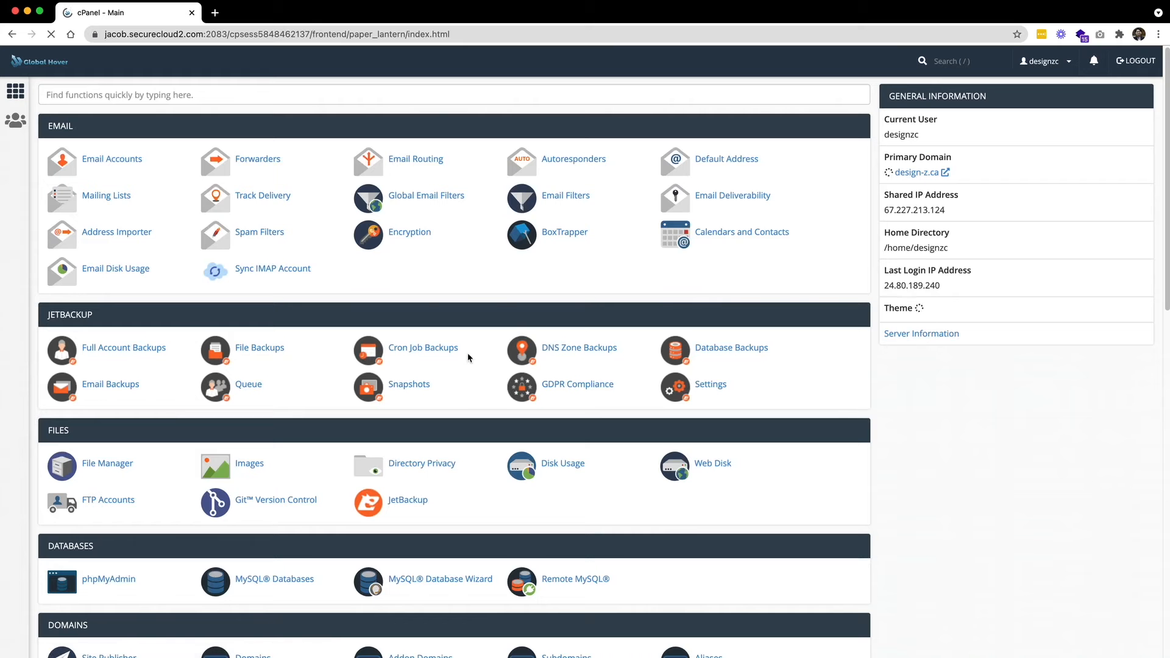
pyautogui.scroll(-3, 424, 317)
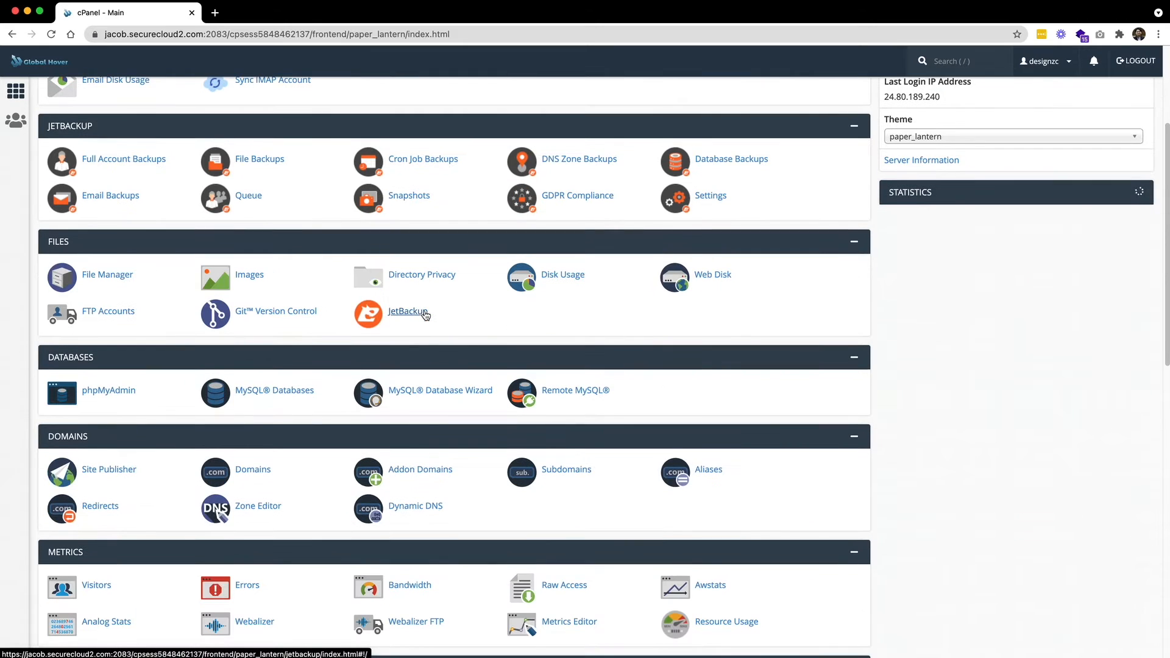
pyautogui.scroll(-5, 425, 316)
pyautogui.scroll(-6, 426, 315)
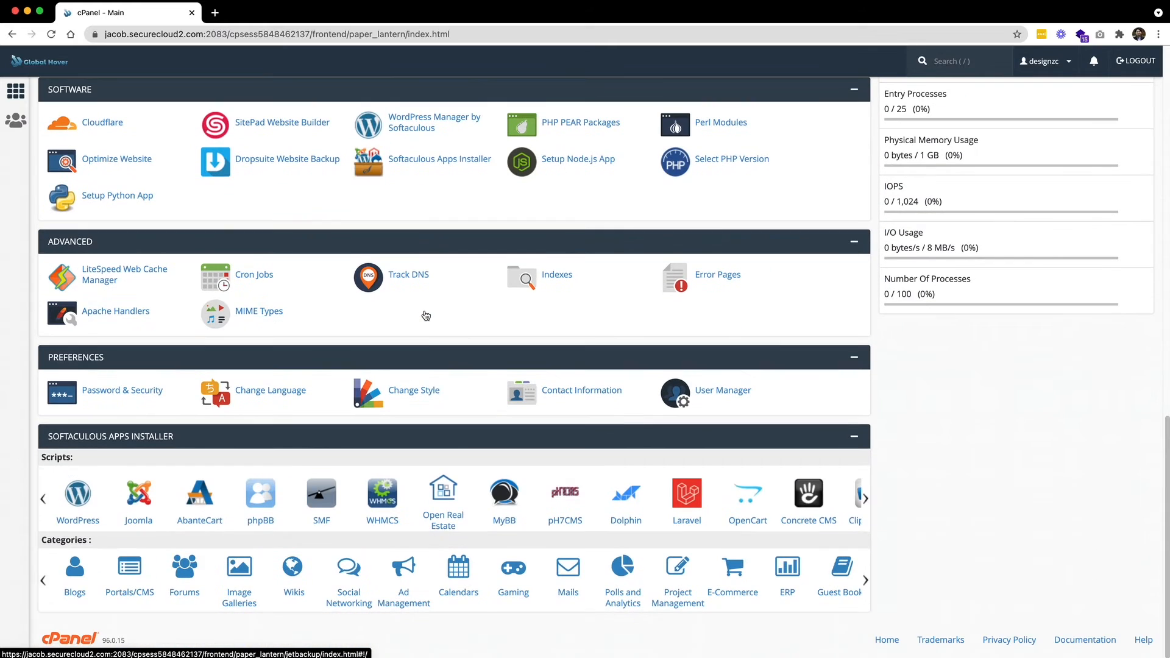
pyautogui.scroll(1, 359, 234)
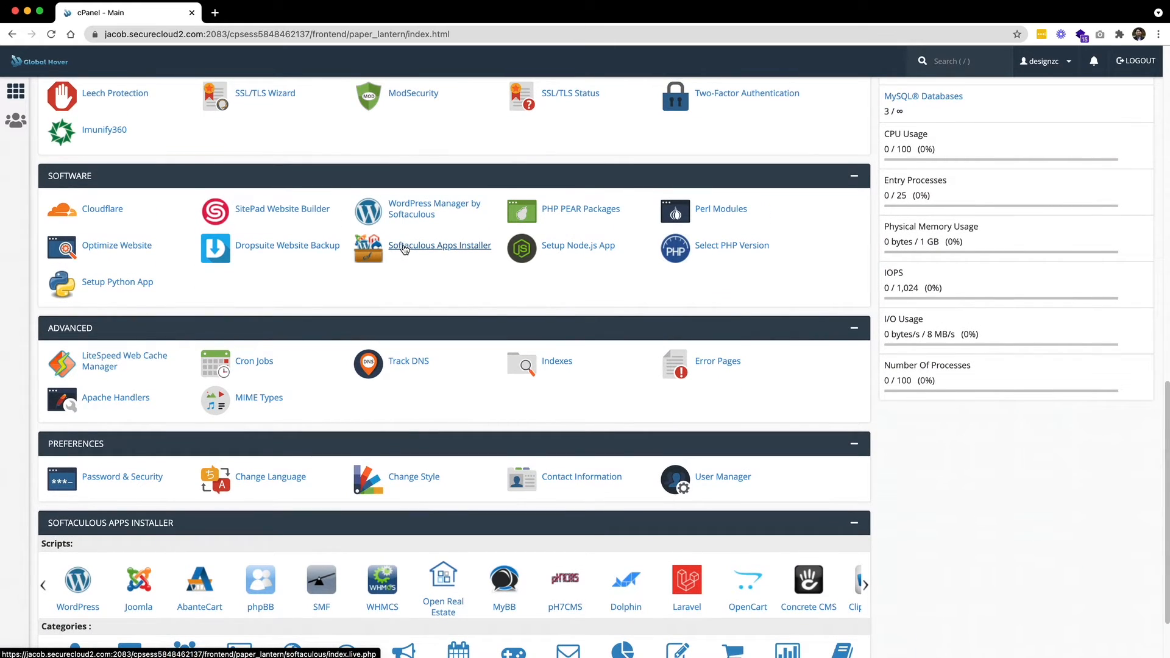
pyautogui.click(404, 248)
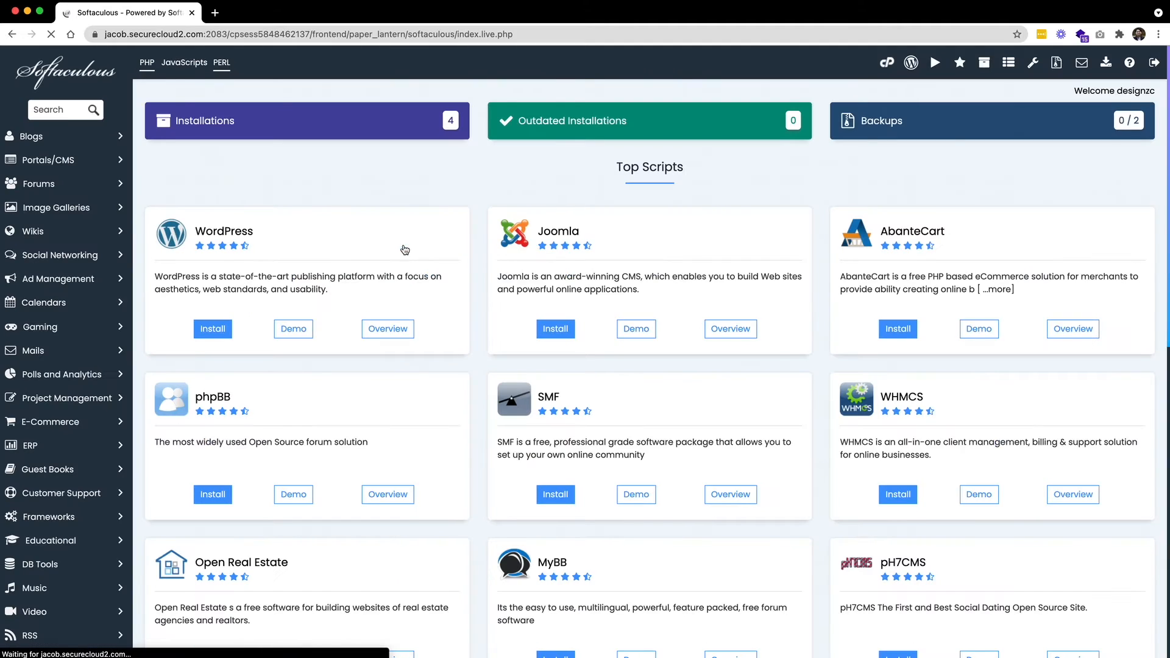
pyautogui.click(214, 332)
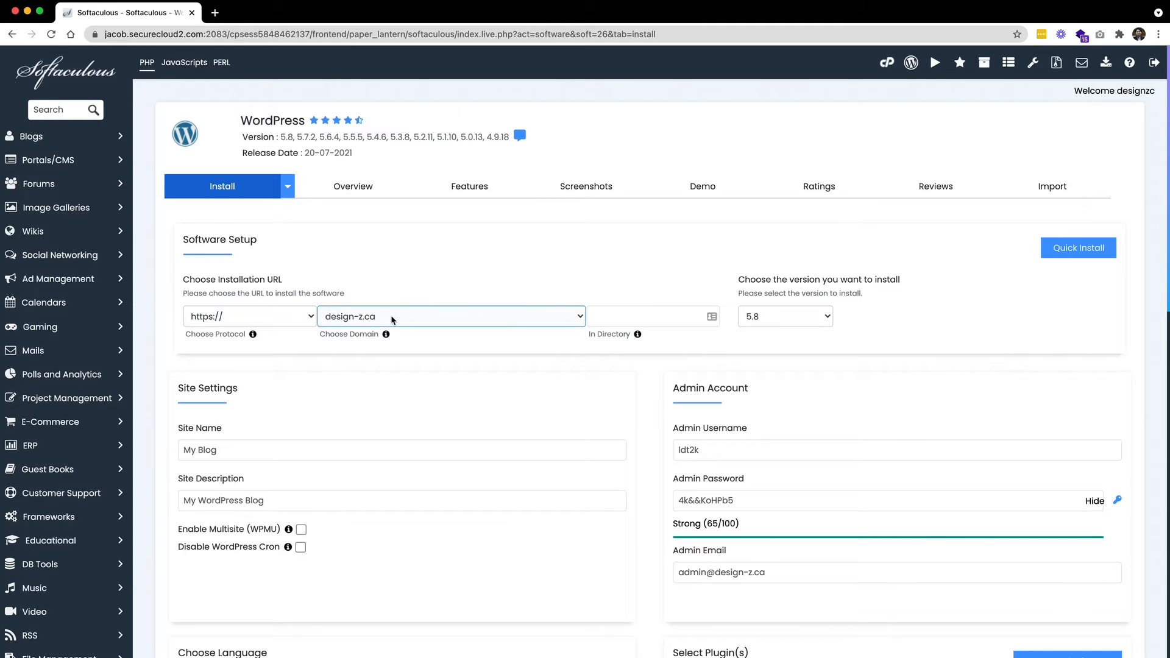
# Step: Choose wpclient1.design-z.ca as the install domain and select the site name and description fields
pyautogui.click(493, 322)
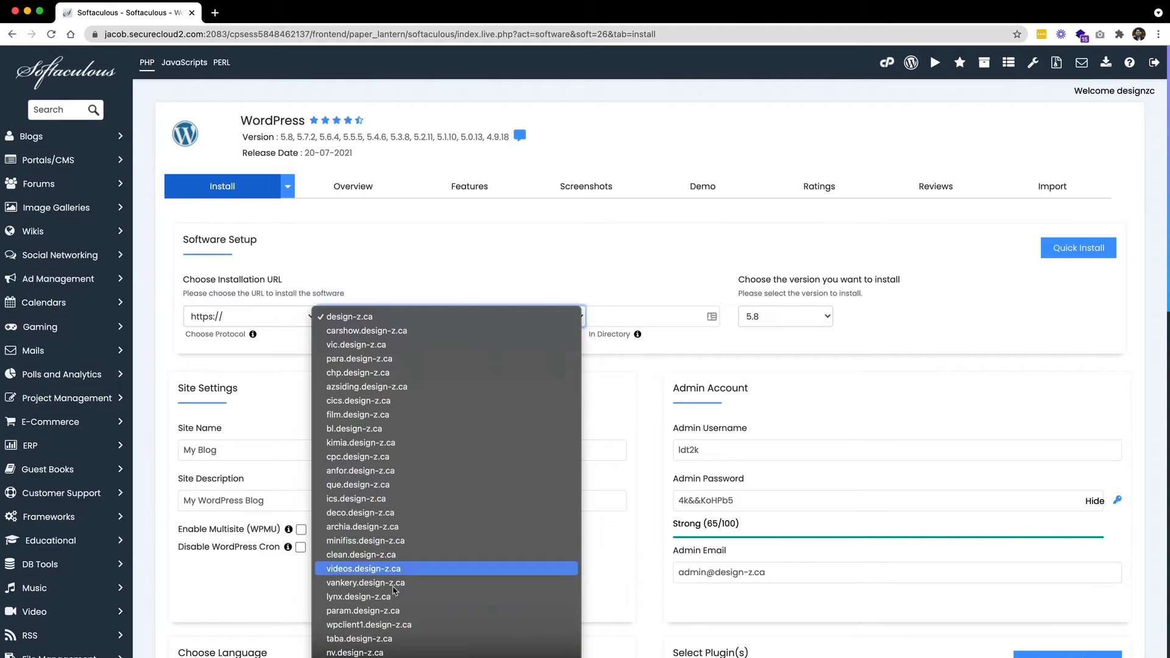
pyautogui.click(387, 626)
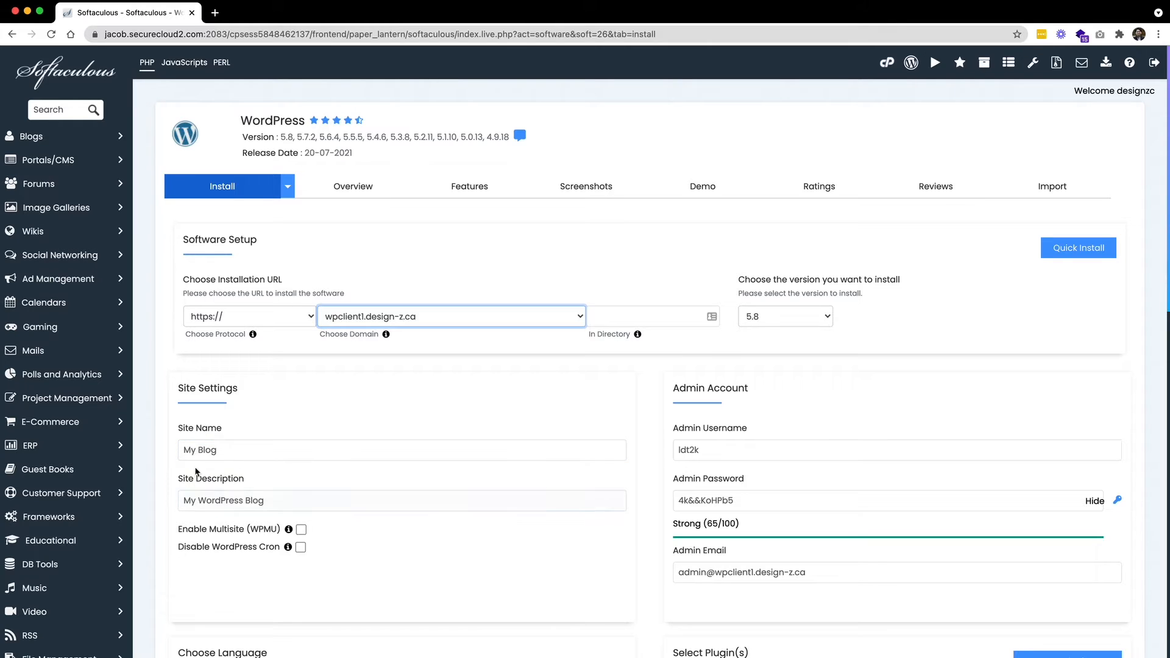
pyautogui.tripleClick(210, 451)
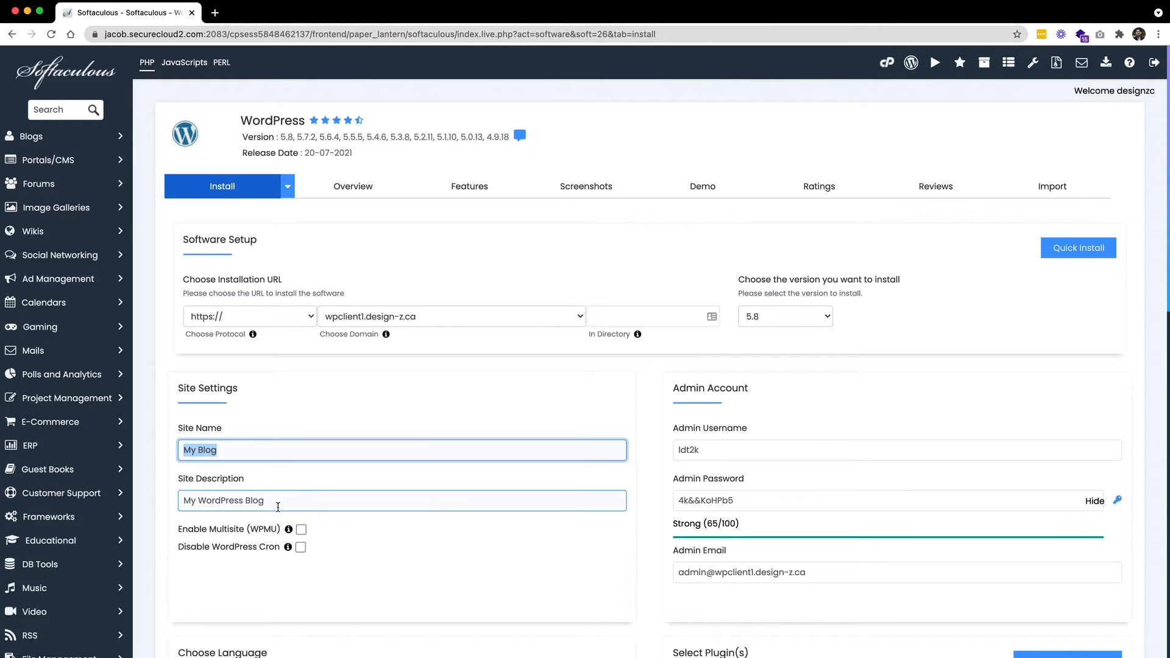
pyautogui.tripleClick(314, 503)
# Step: Set the admin username to 'adminweb' and enter a new strong admin password
pyautogui.tripleClick(673, 451)
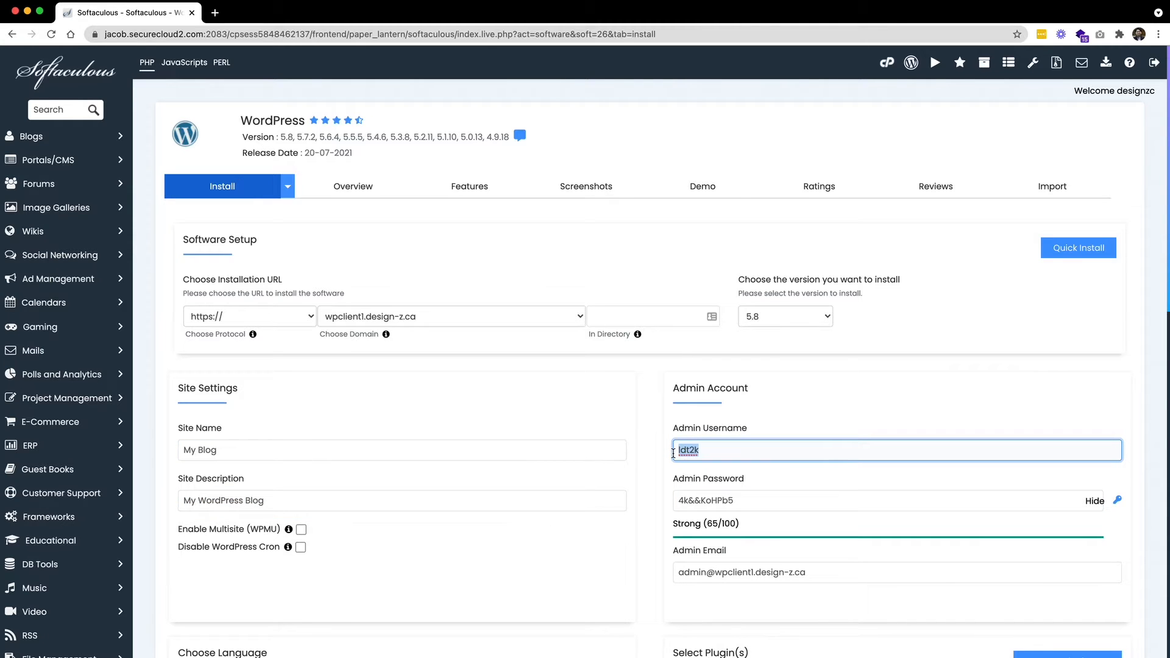
pyautogui.scroll(-4, 713, 451)
pyautogui.scroll(4, 722, 442)
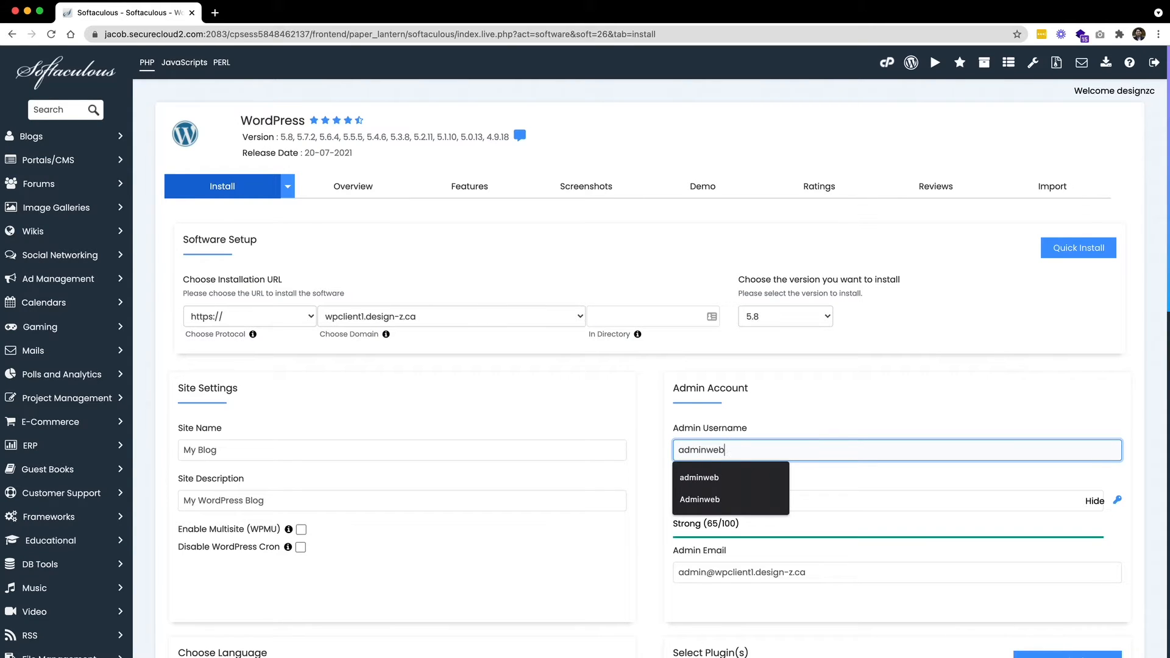
pyautogui.press('Tab')
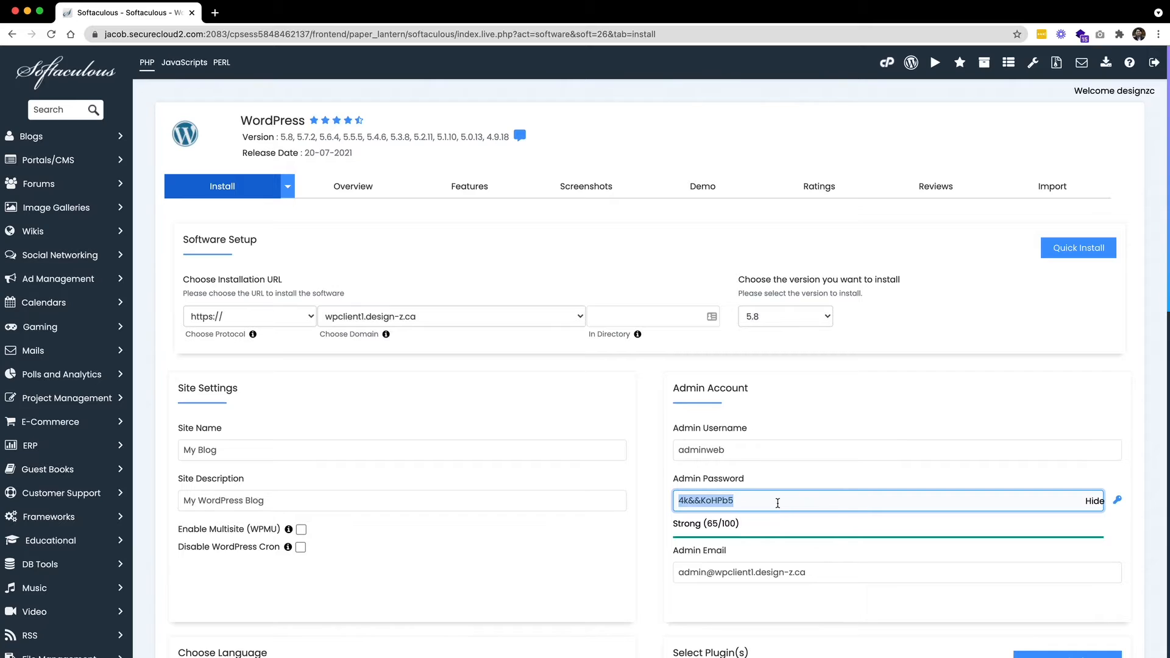
pyautogui.press('BackSpace')
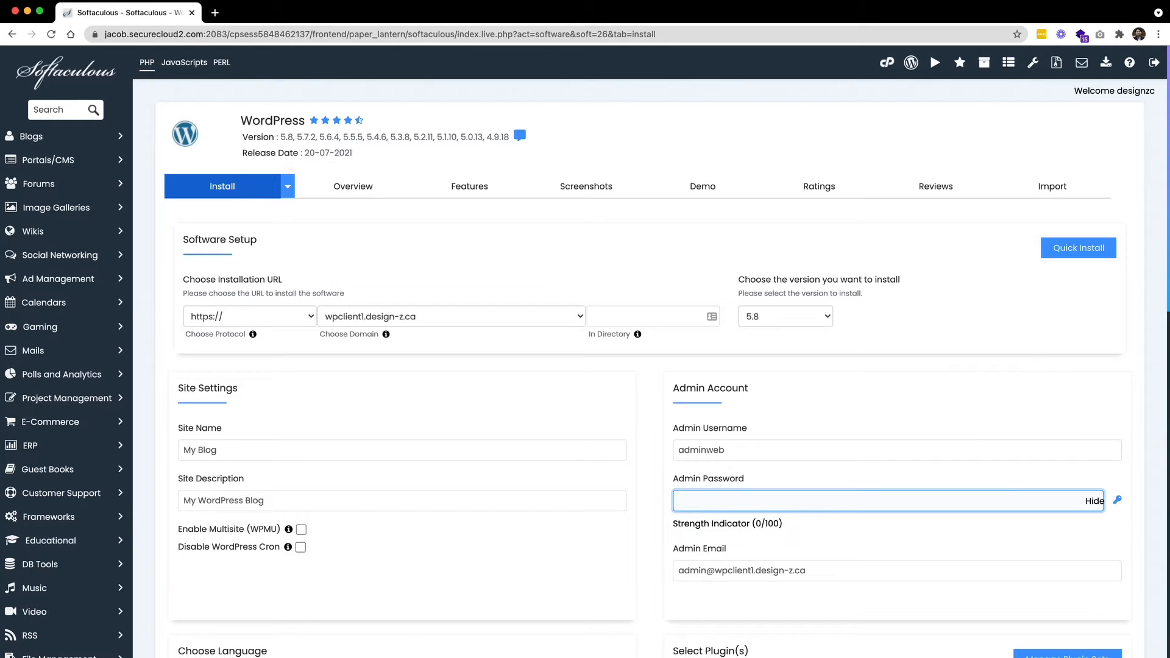
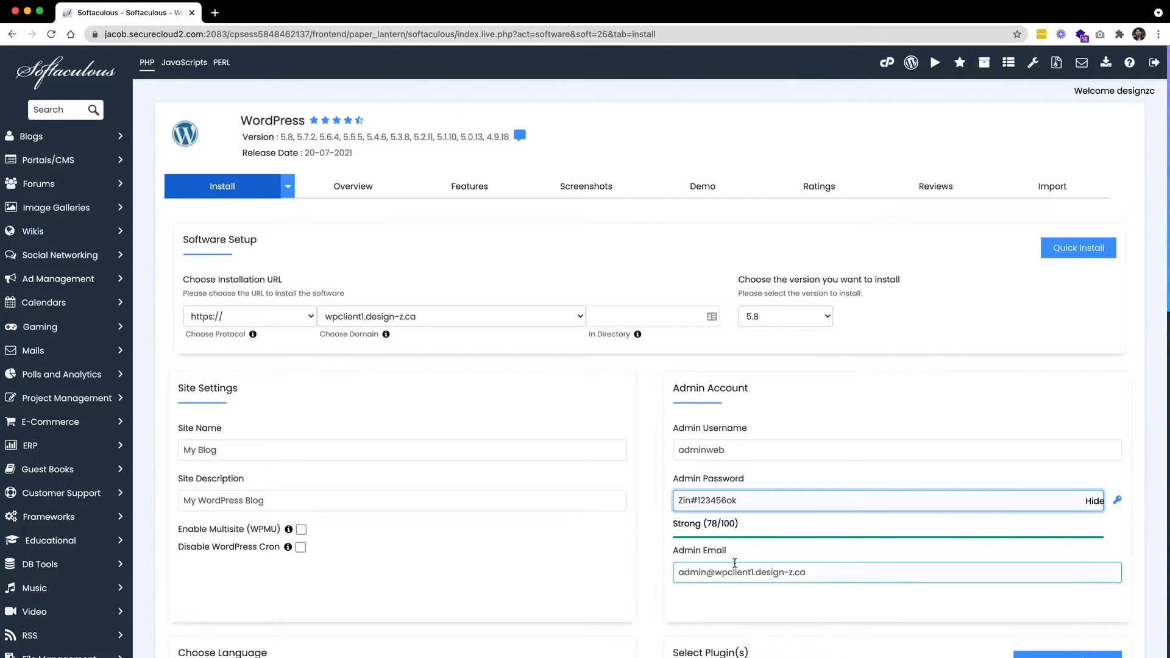
# Step: Remove the subdomain from the admin email and leave In Directory empty
pyautogui.scroll(-1, 735, 563)
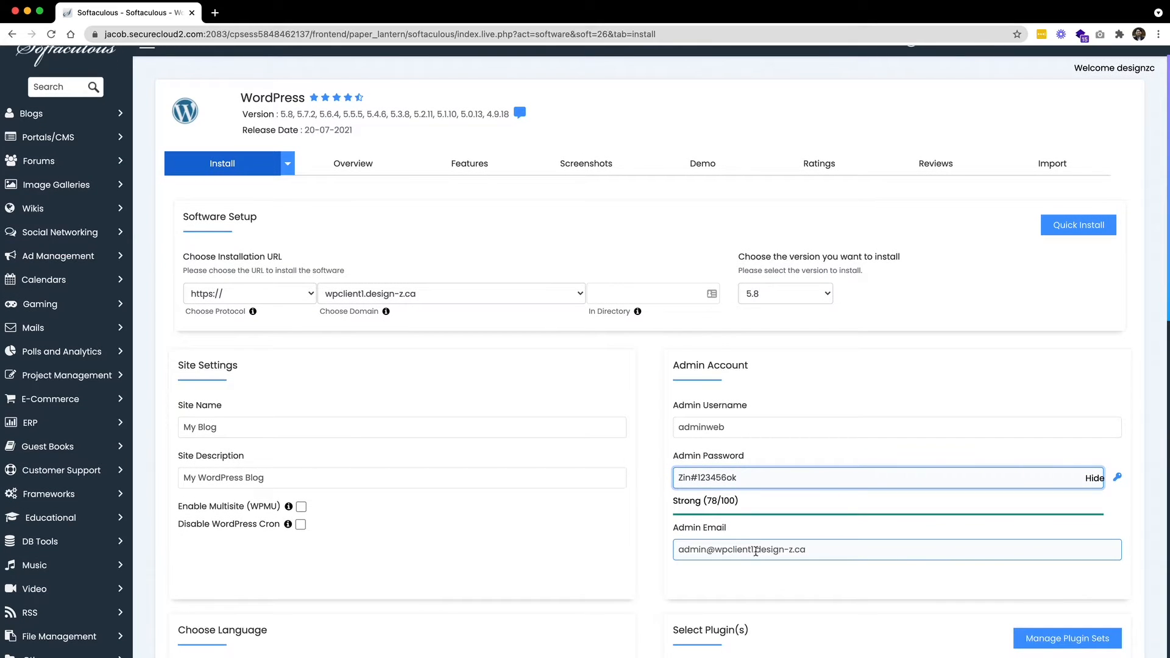
pyautogui.moveTo(755, 552); pyautogui.dragTo(717, 552)
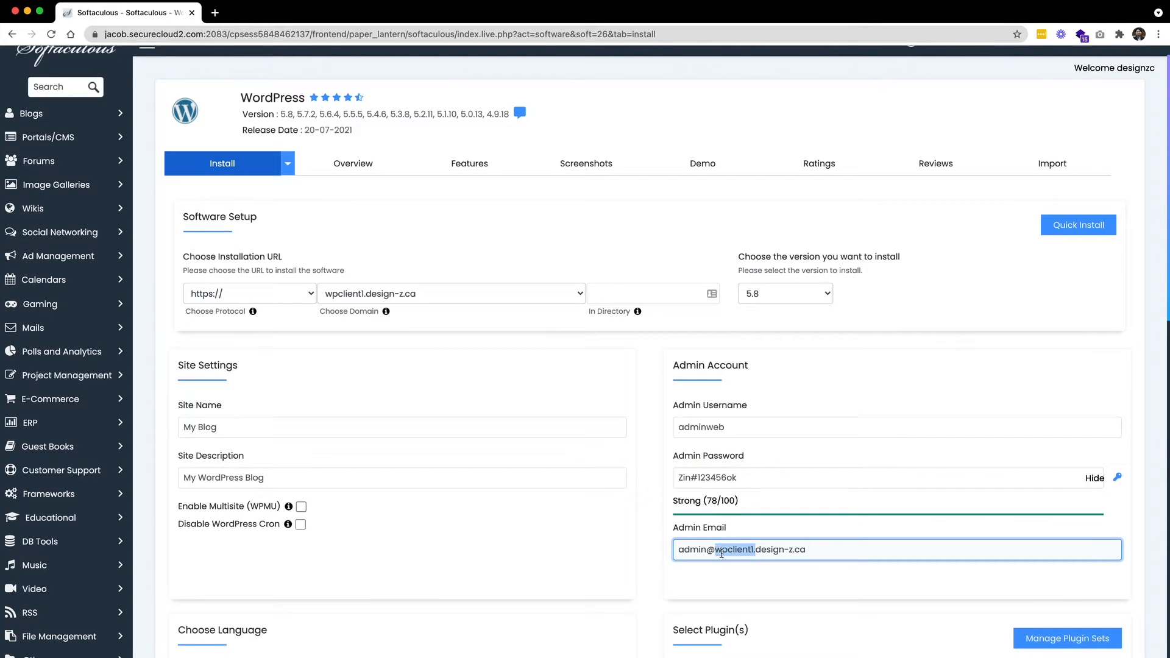
pyautogui.press('BackSpace')
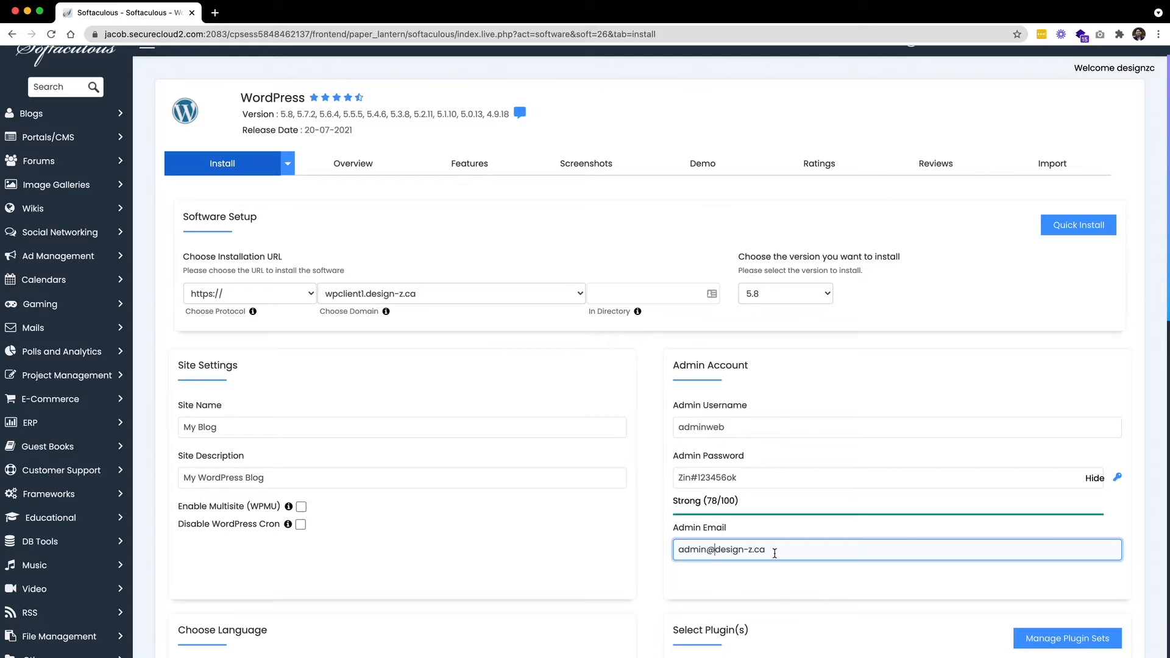
pyautogui.scroll(1, 411, 461)
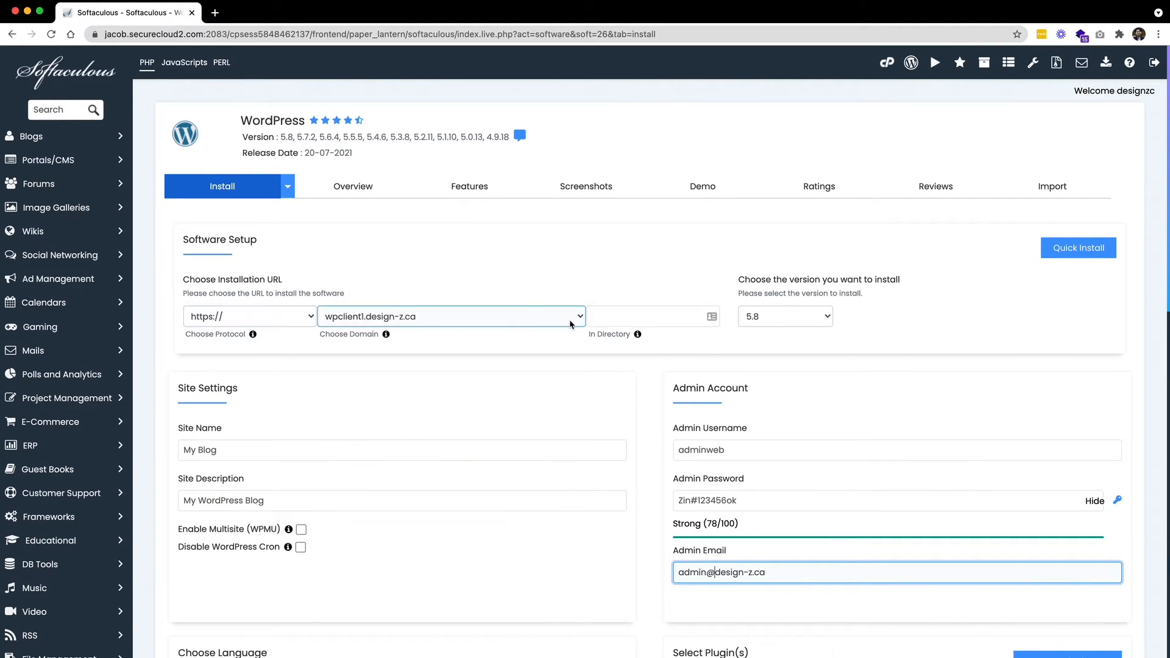
pyautogui.click(651, 317)
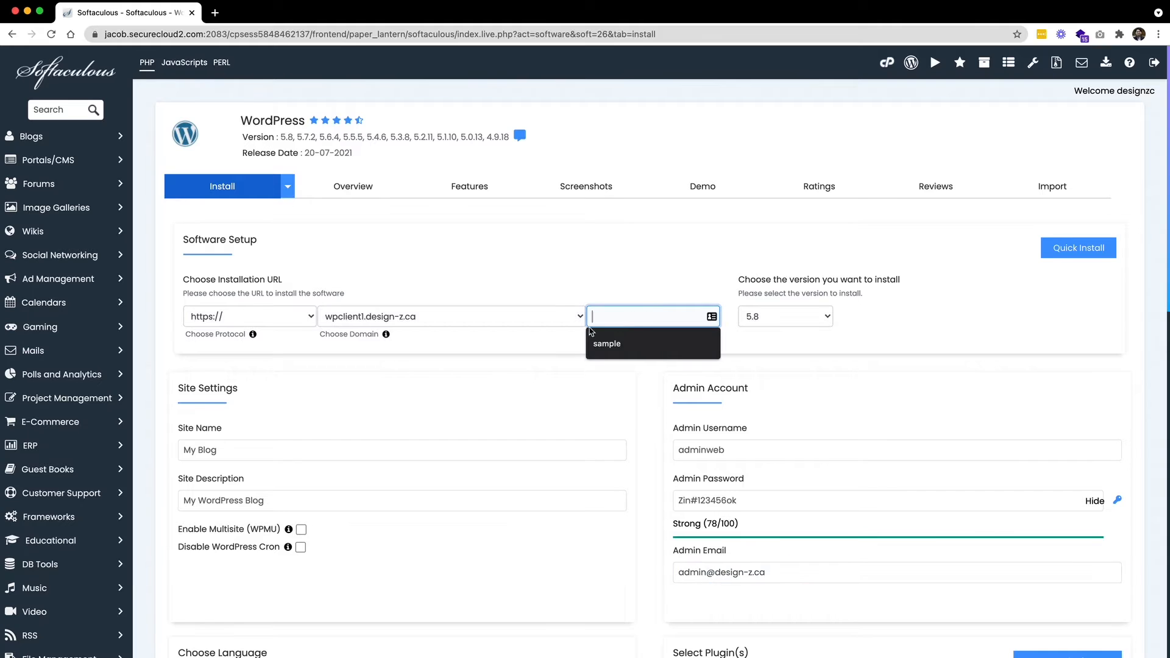
pyautogui.click(478, 363)
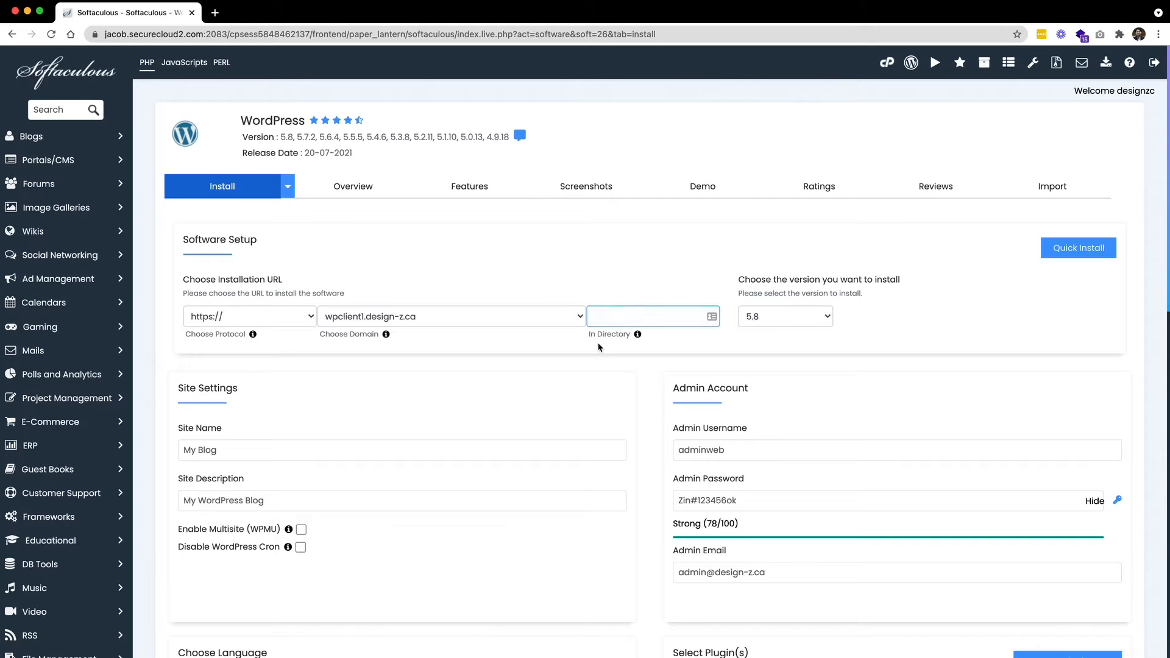
pyautogui.scroll(-3, 502, 404)
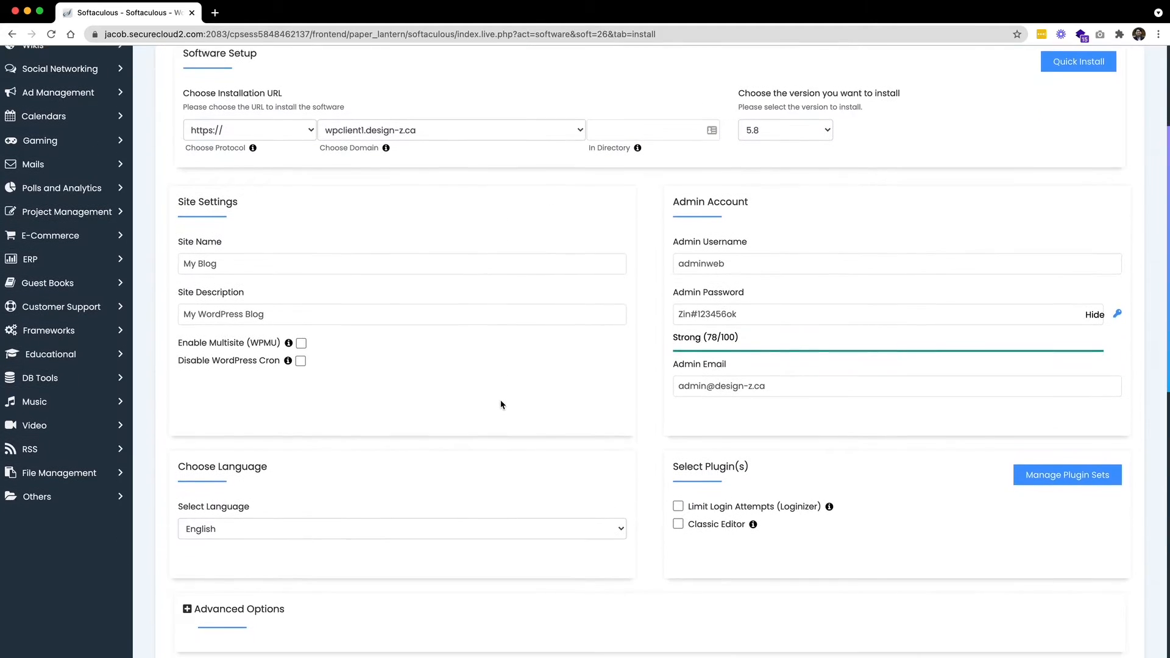
pyautogui.scroll(3, 510, 398)
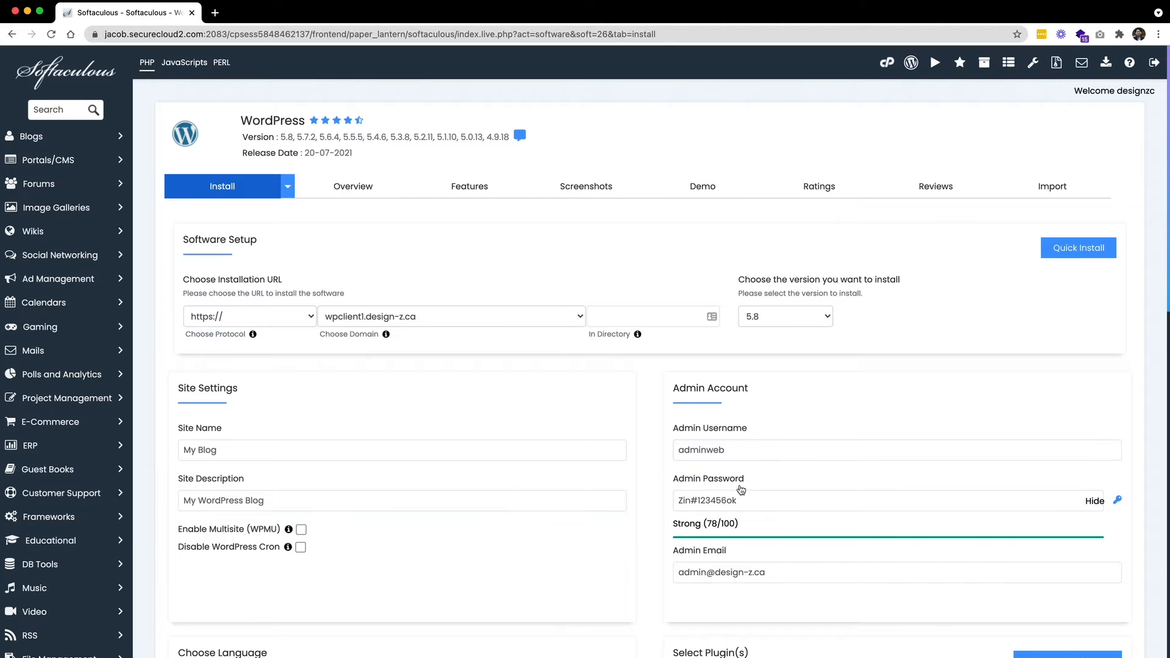
pyautogui.scroll(-13, 679, 483)
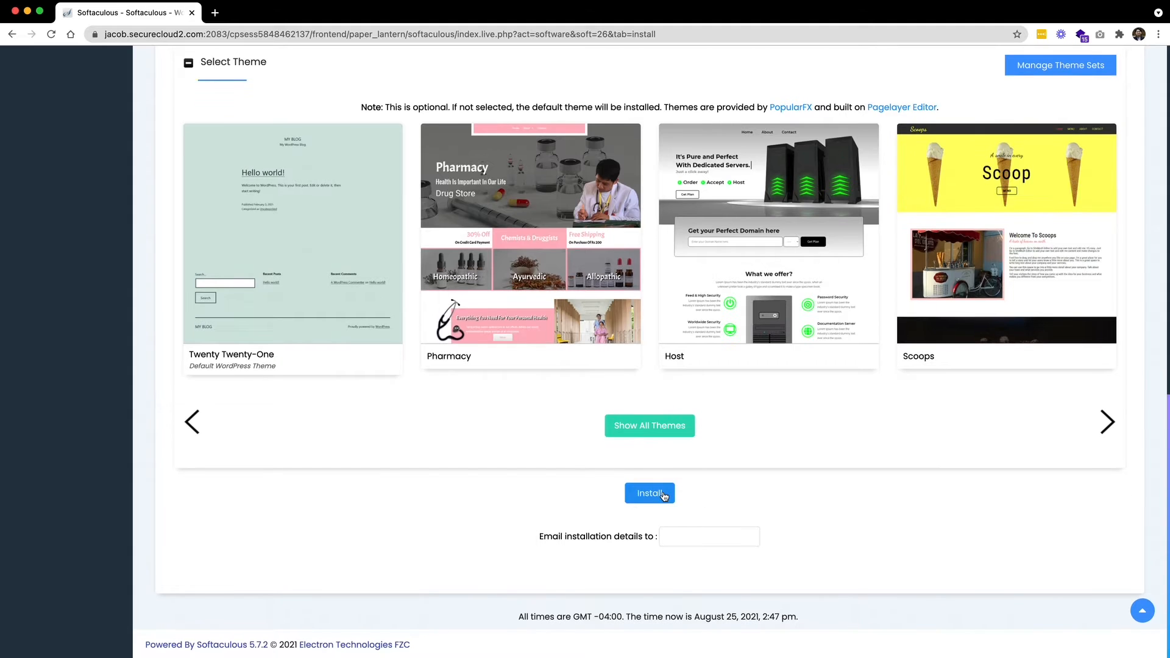
pyautogui.click(663, 495)
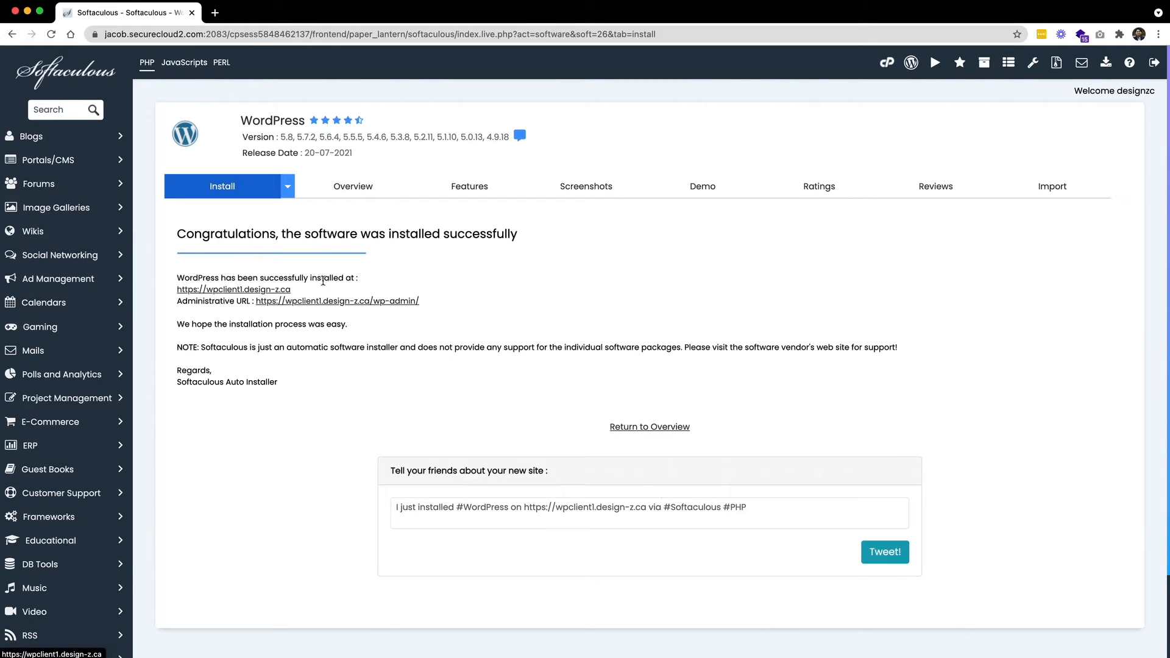
pyautogui.click(240, 291)
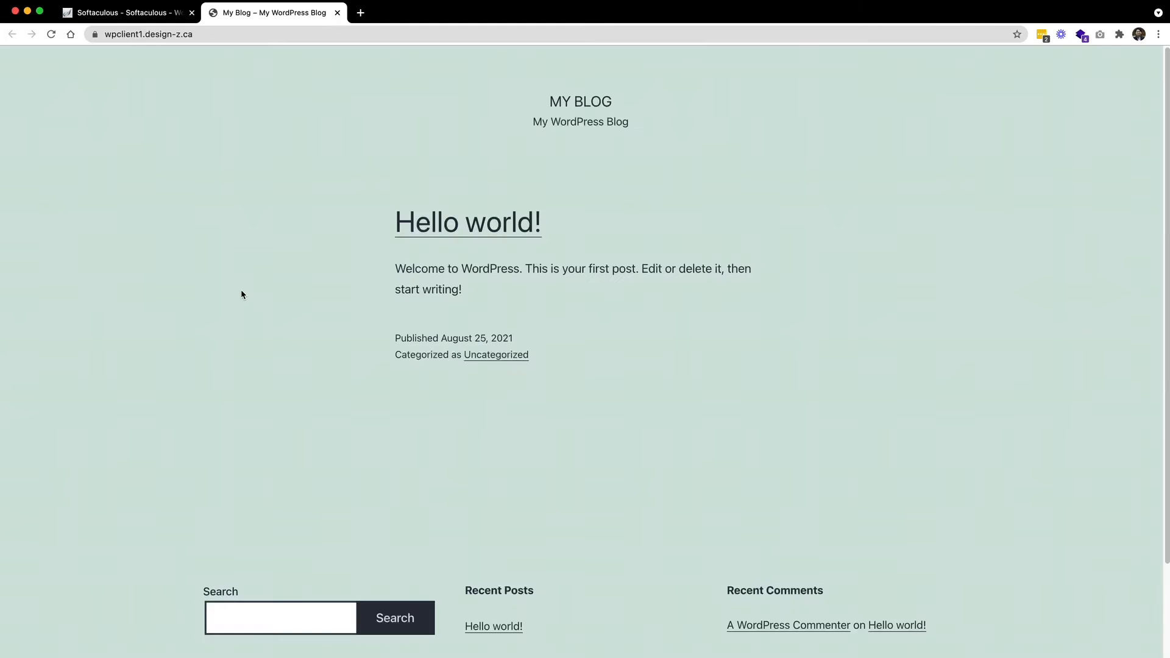
# Step: Append /wp-admin to the site address to load the WordPress login page
pyautogui.scroll(-1, 501, 316)
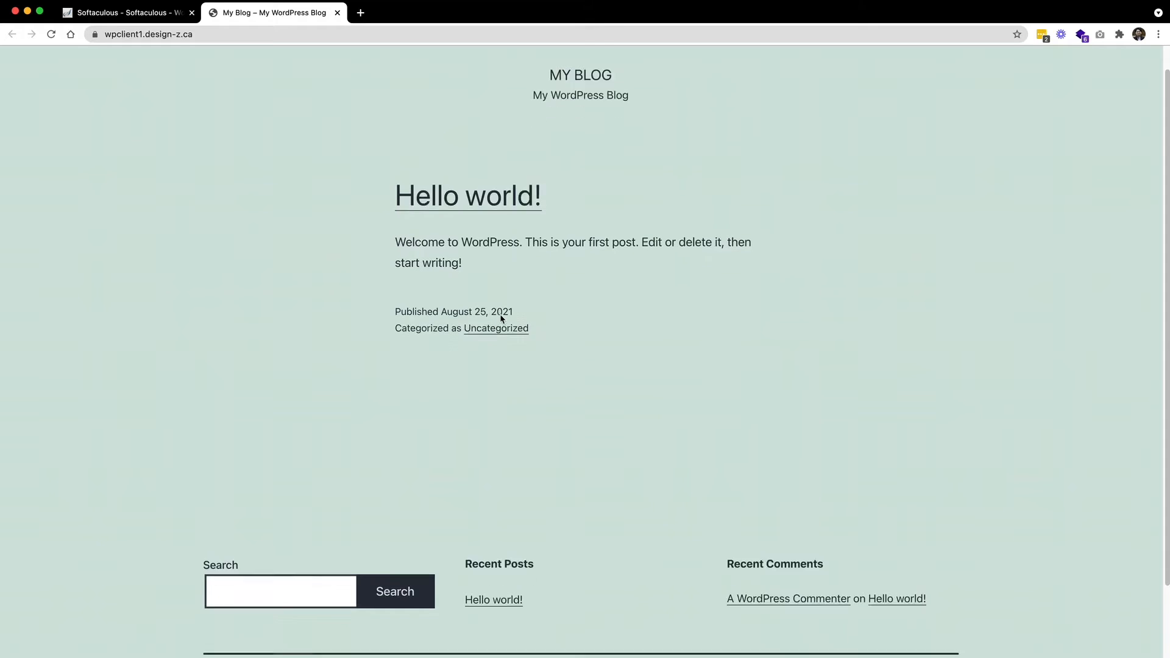
pyautogui.scroll(-3, 503, 323)
pyautogui.scroll(4, 507, 330)
pyautogui.click(282, 36)
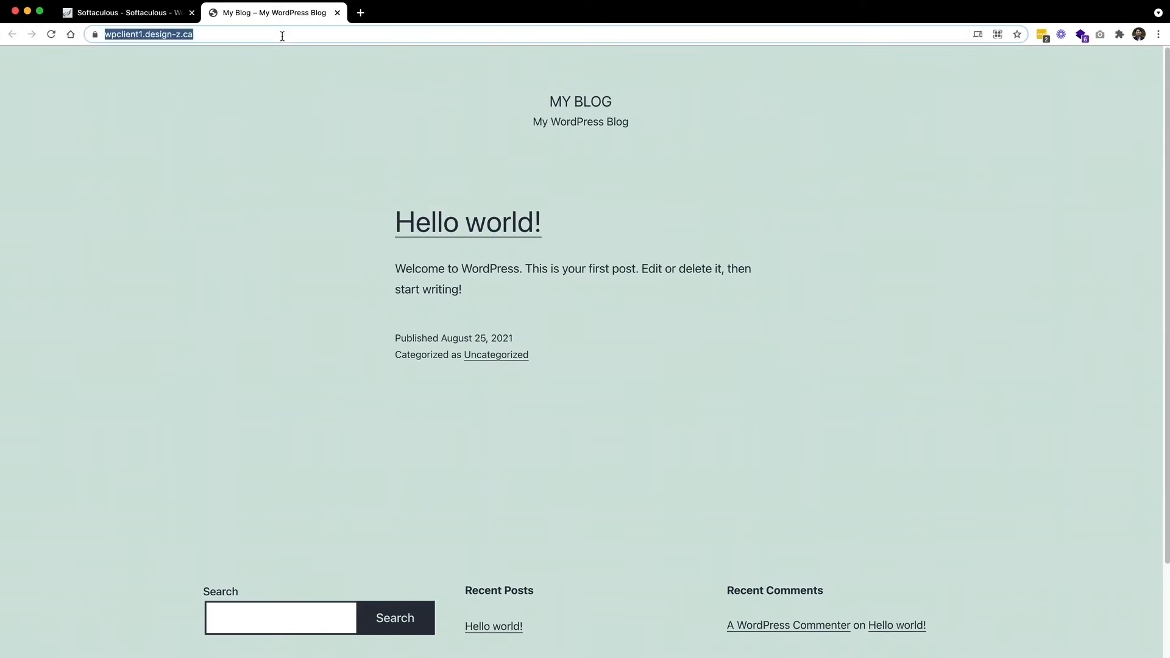
pyautogui.click(297, 33)
pyautogui.write('//')
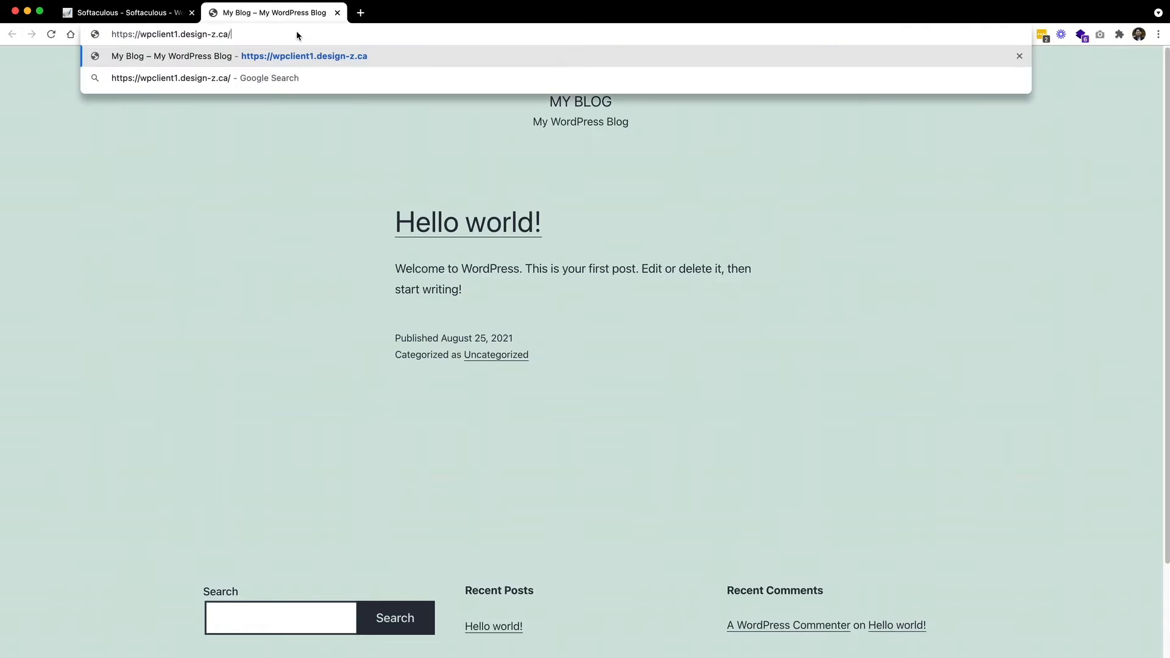
pyautogui.write('wp-admin')
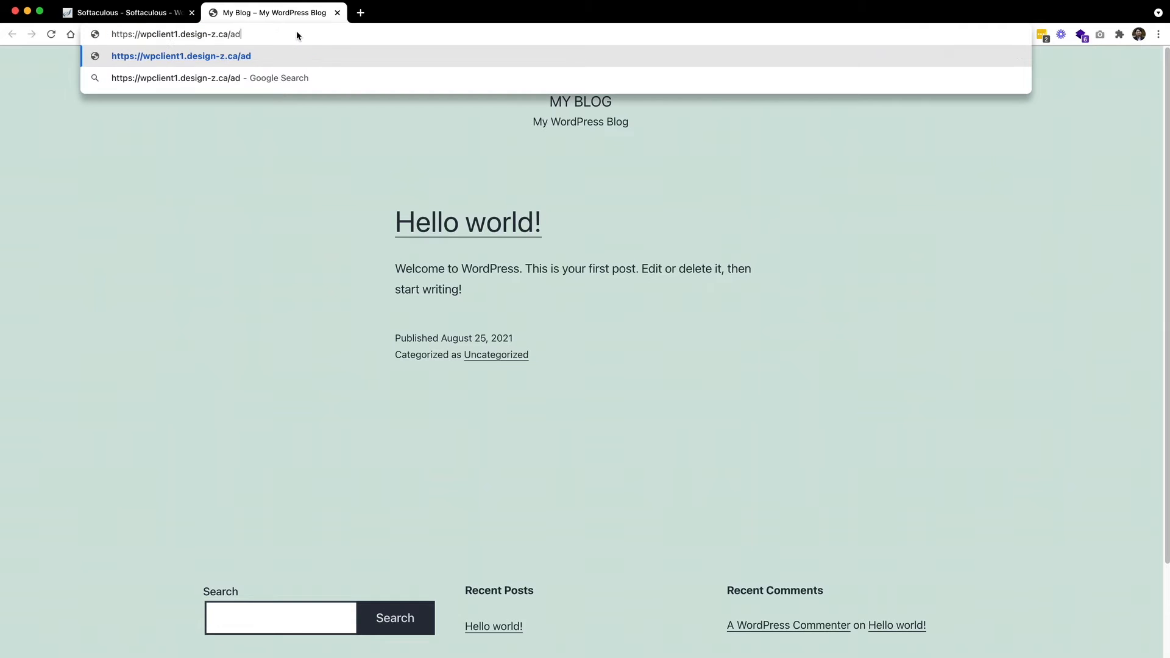
pyautogui.press('Return')
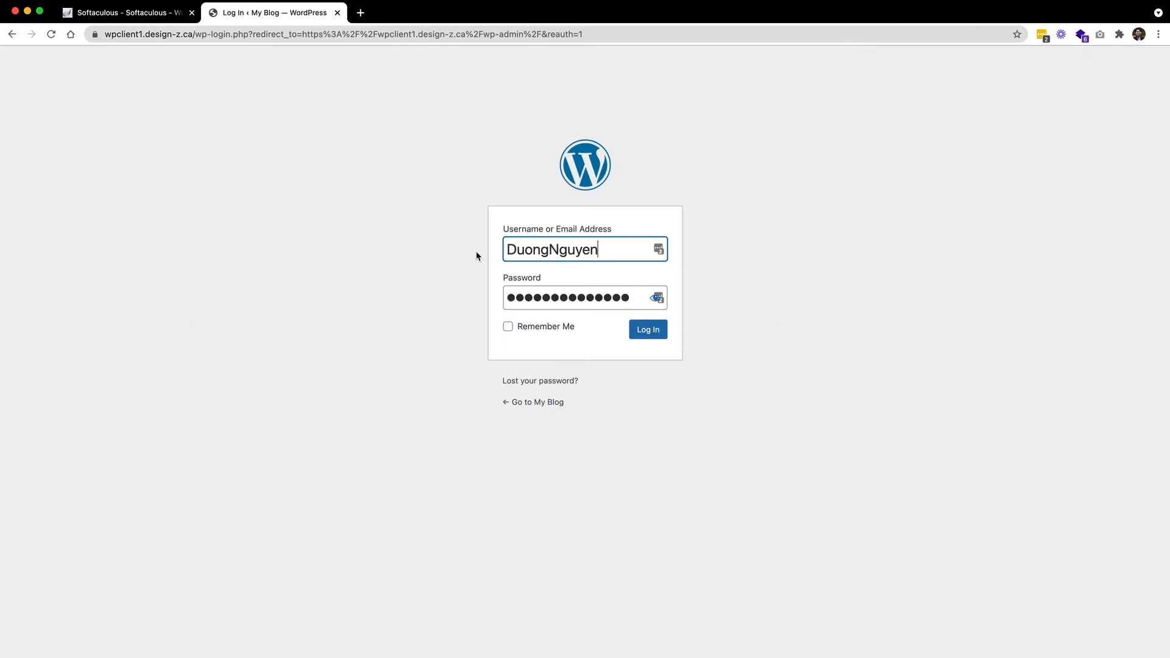
# Step: Log in with the new admin account's username and password
pyautogui.doubleClick(614, 249)
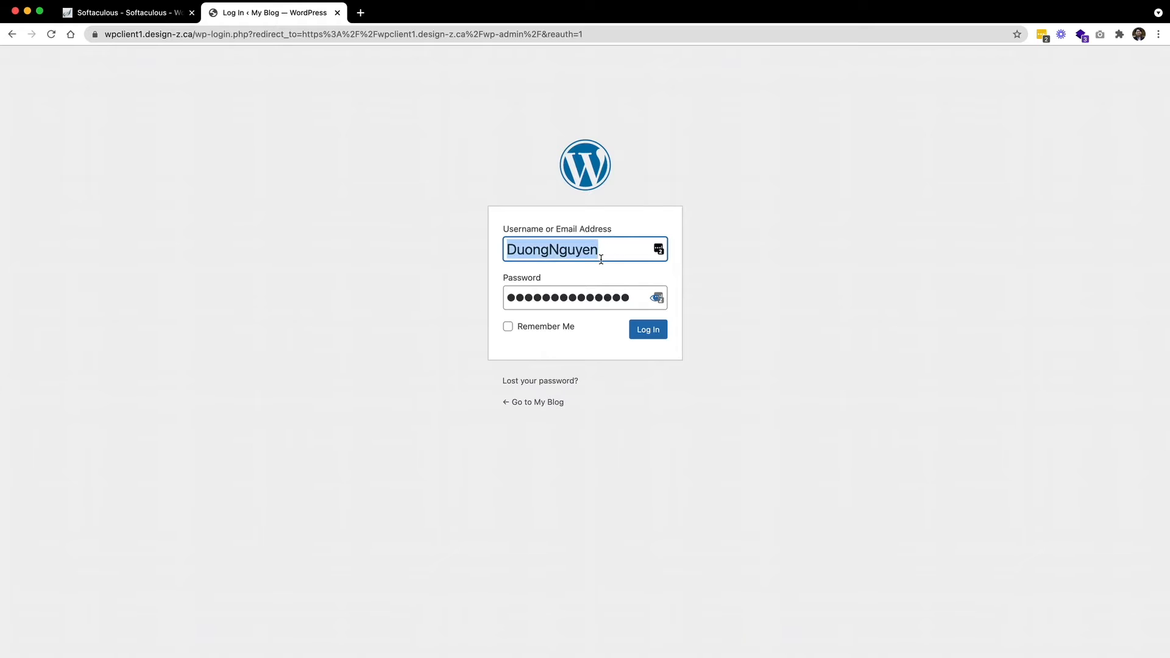
pyautogui.press('BackSpace')
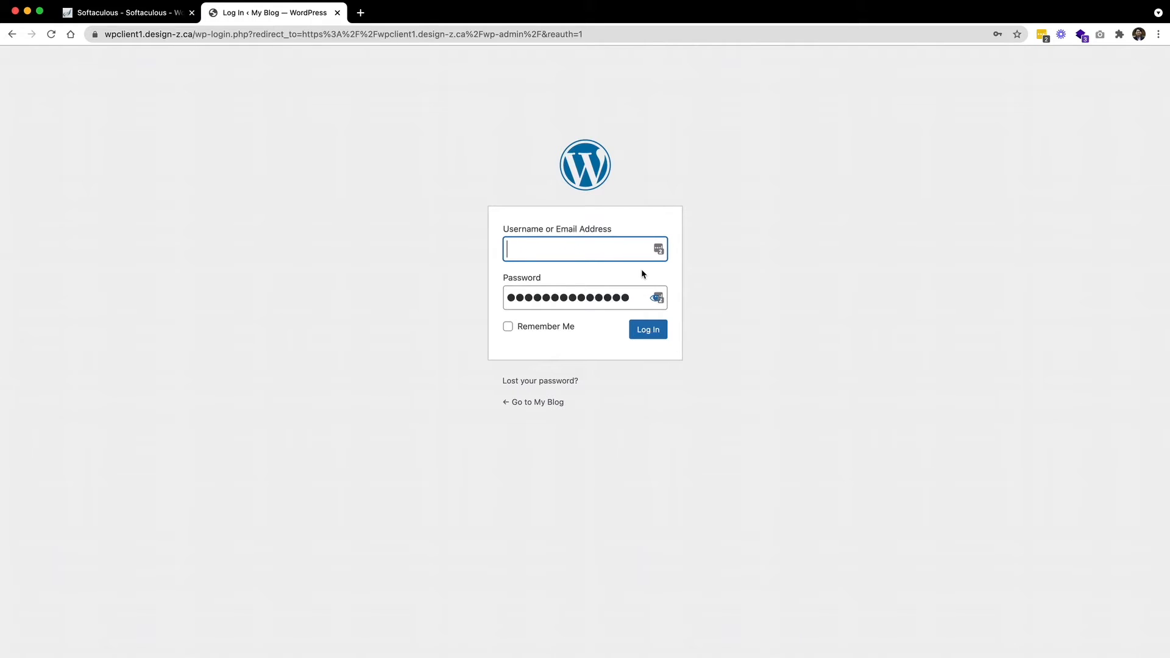
pyautogui.write('adminweb')
pyautogui.press('Tab')
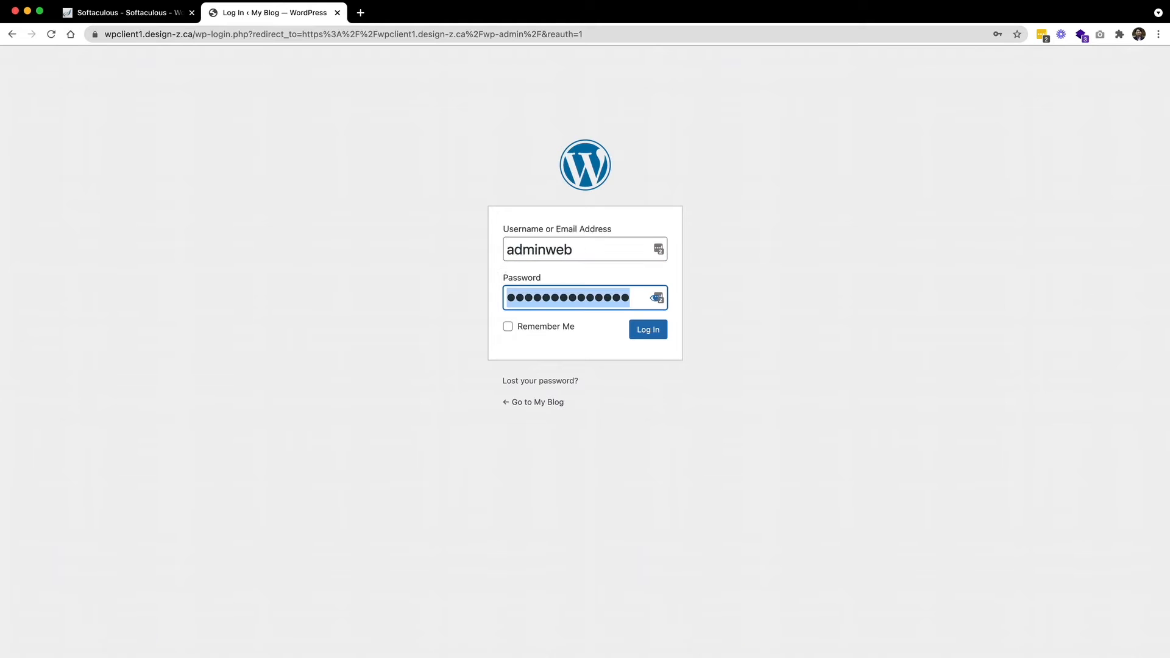
pyautogui.press('BackSpace')
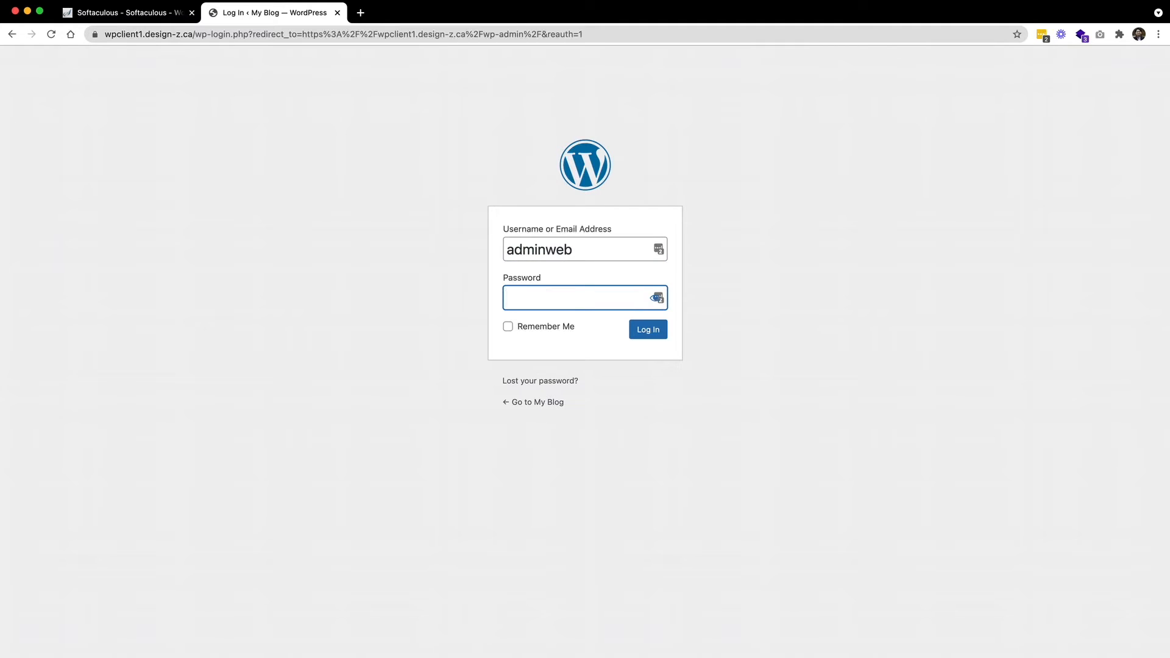
pyautogui.write('••••••••••••')
pyautogui.press('Return')
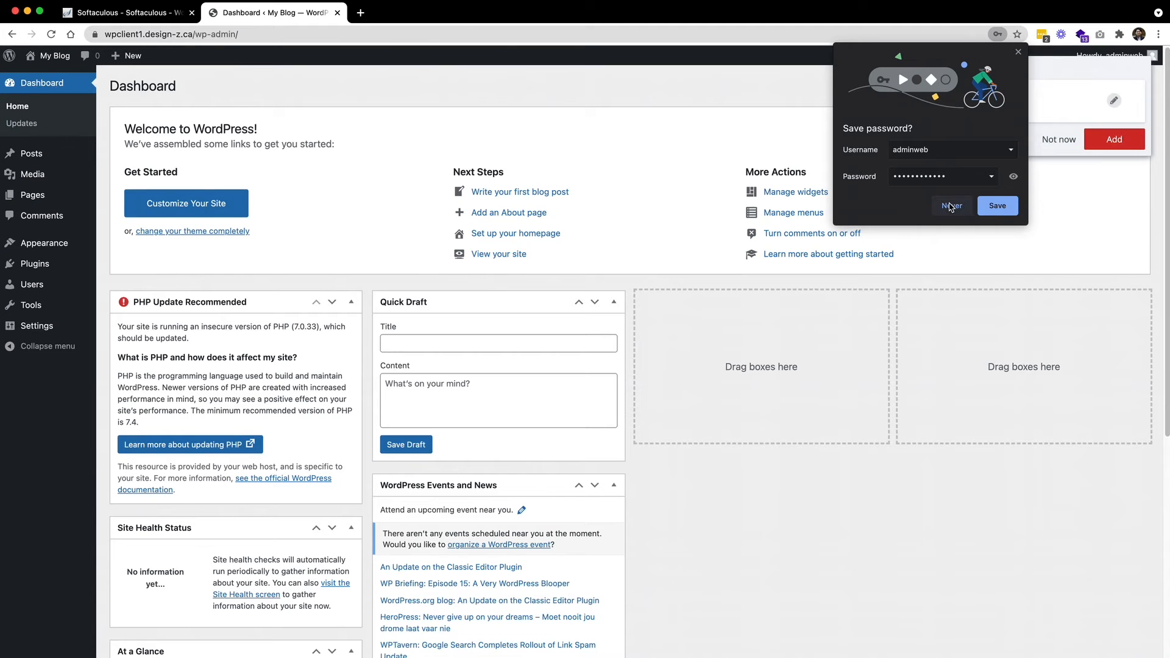
# Step: Dismiss the browser's save-password prompts and open Settings > General
pyautogui.click(950, 206)
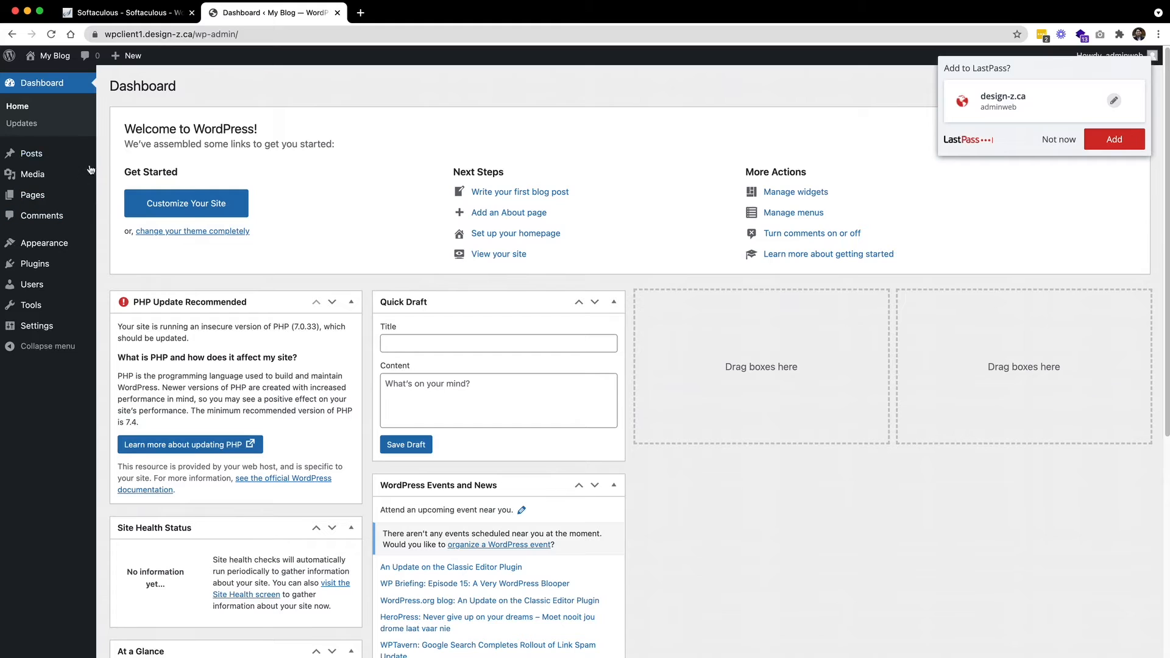
pyautogui.click(30, 153)
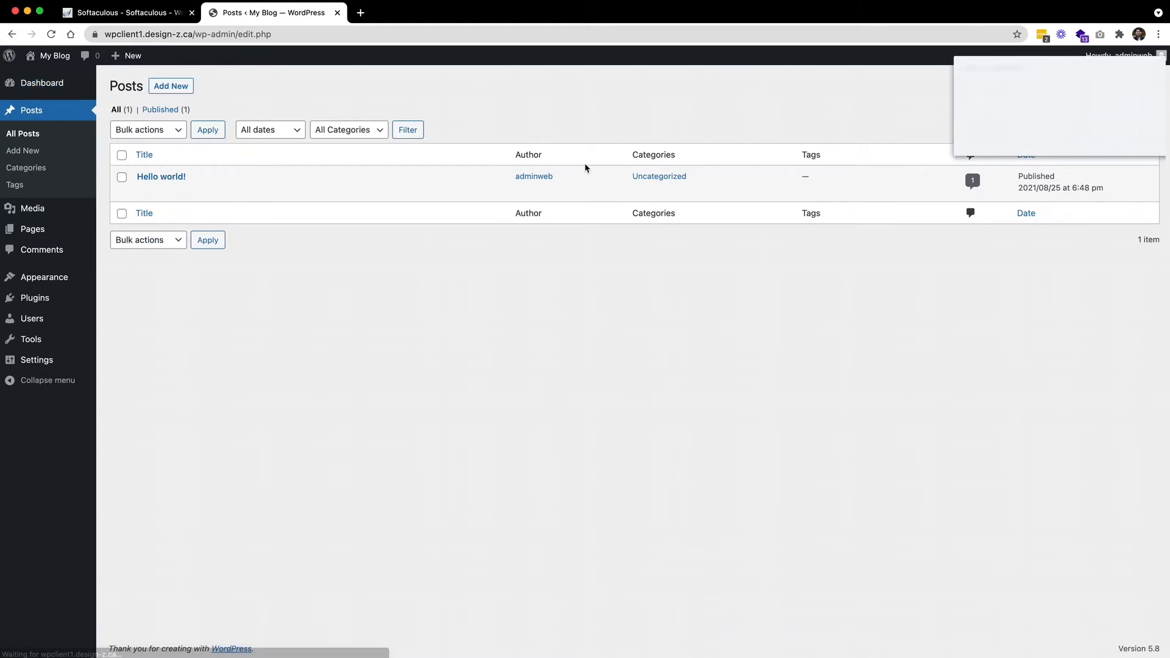
pyautogui.click(1066, 145)
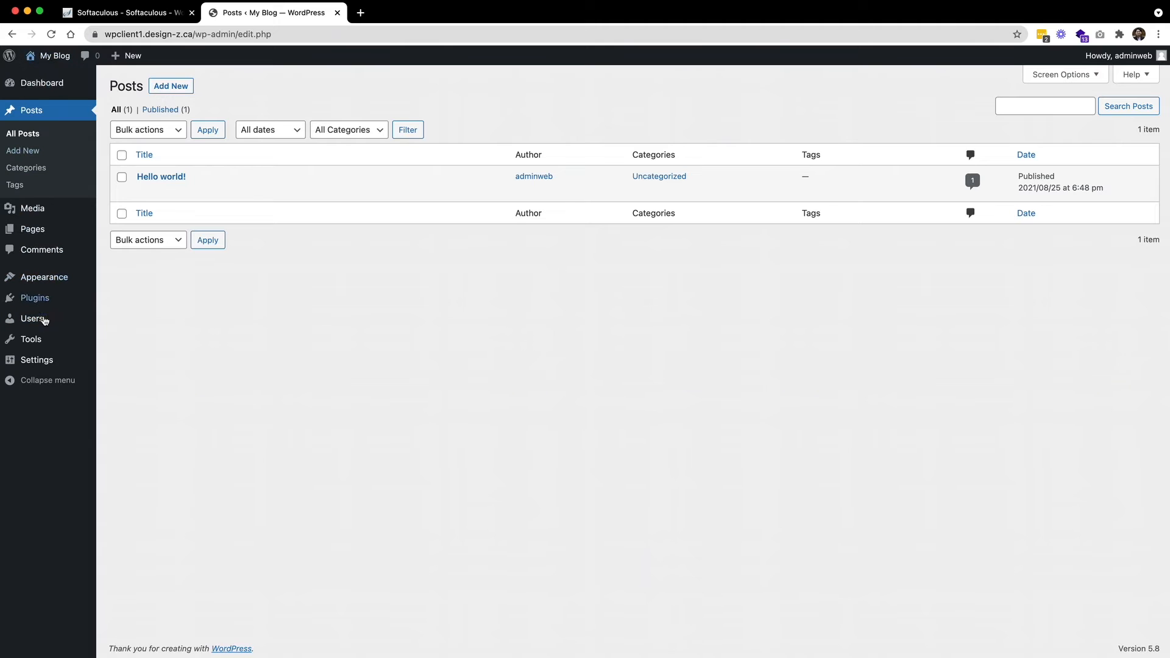
pyautogui.moveTo(44, 361)
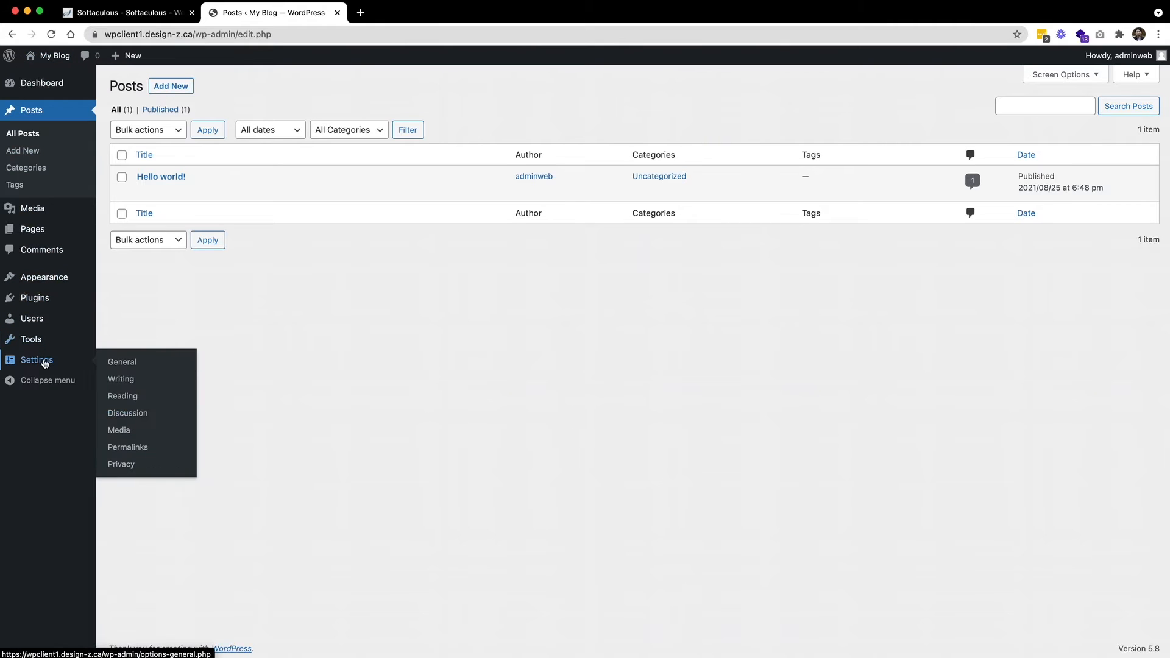
pyautogui.click(147, 367)
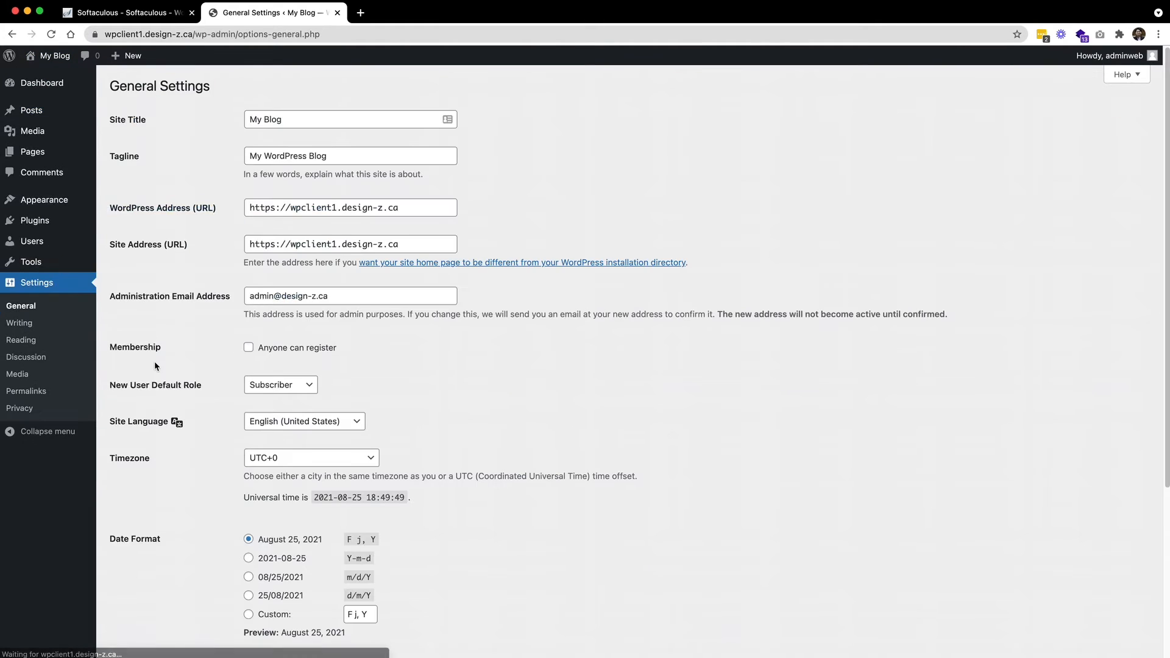
# Step: Change the Site Title from My Blog to WordPress and the Tagline to website, then save
pyautogui.moveTo(308, 116); pyautogui.dragTo(184, 108)
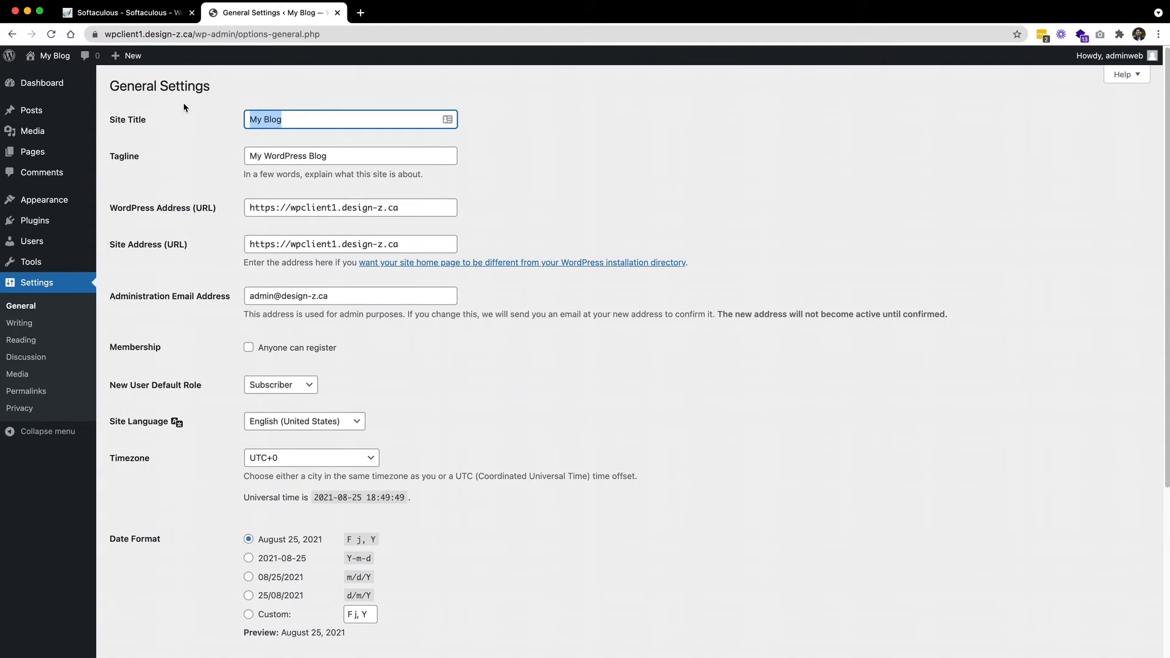
pyautogui.write('Word')
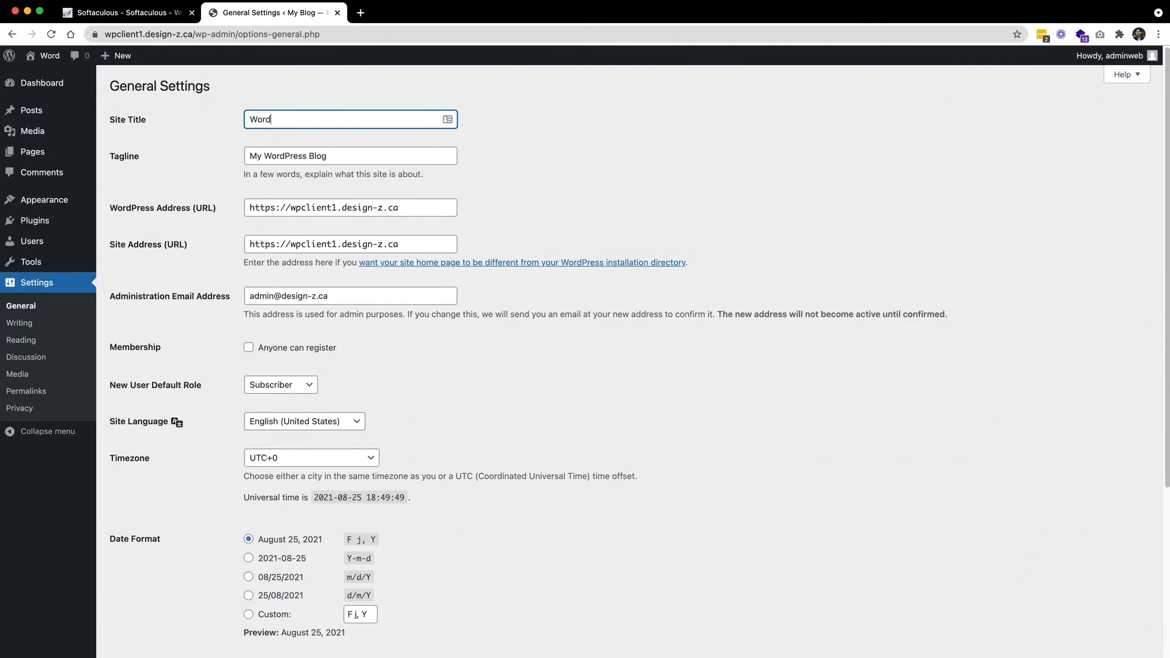
pyautogui.write('Press')
pyautogui.press('Tab')
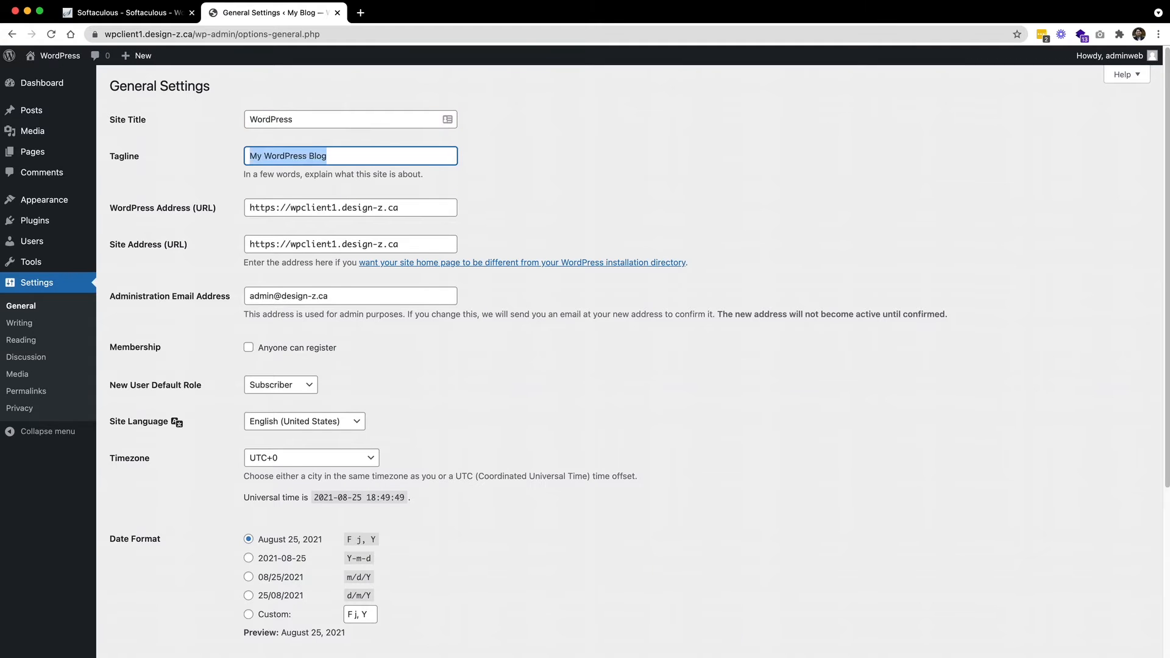
pyautogui.press('BackSpace')
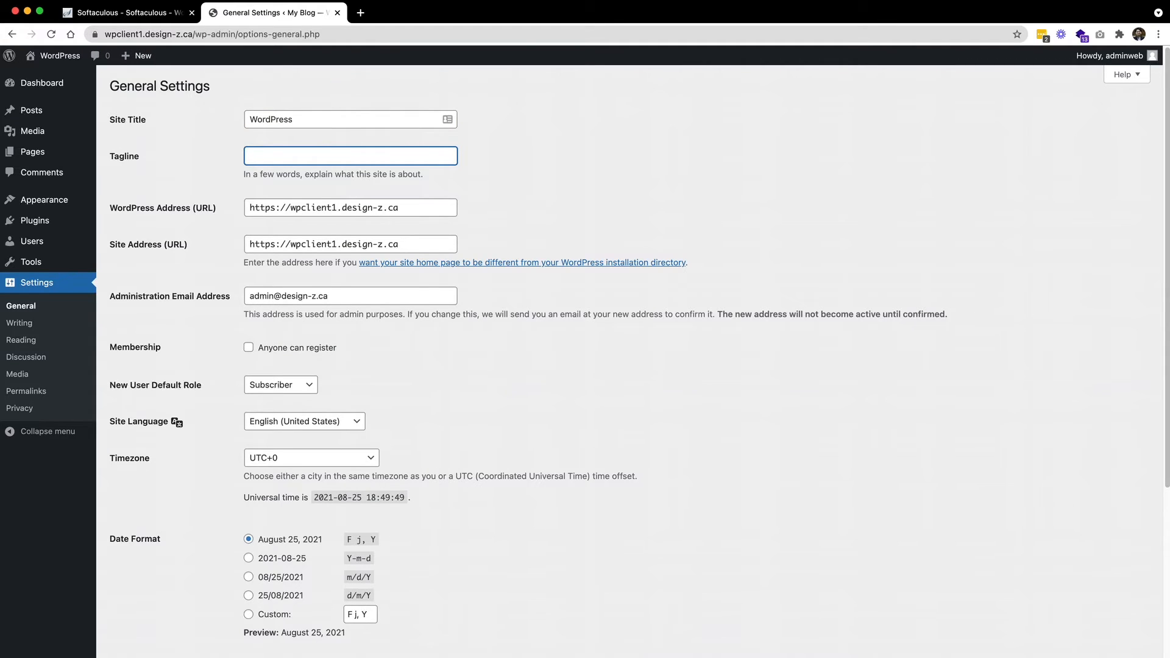
pyautogui.write('websuit')
pyautogui.write('te')
pyautogui.scroll(-5, 360, 268)
pyautogui.click(157, 602)
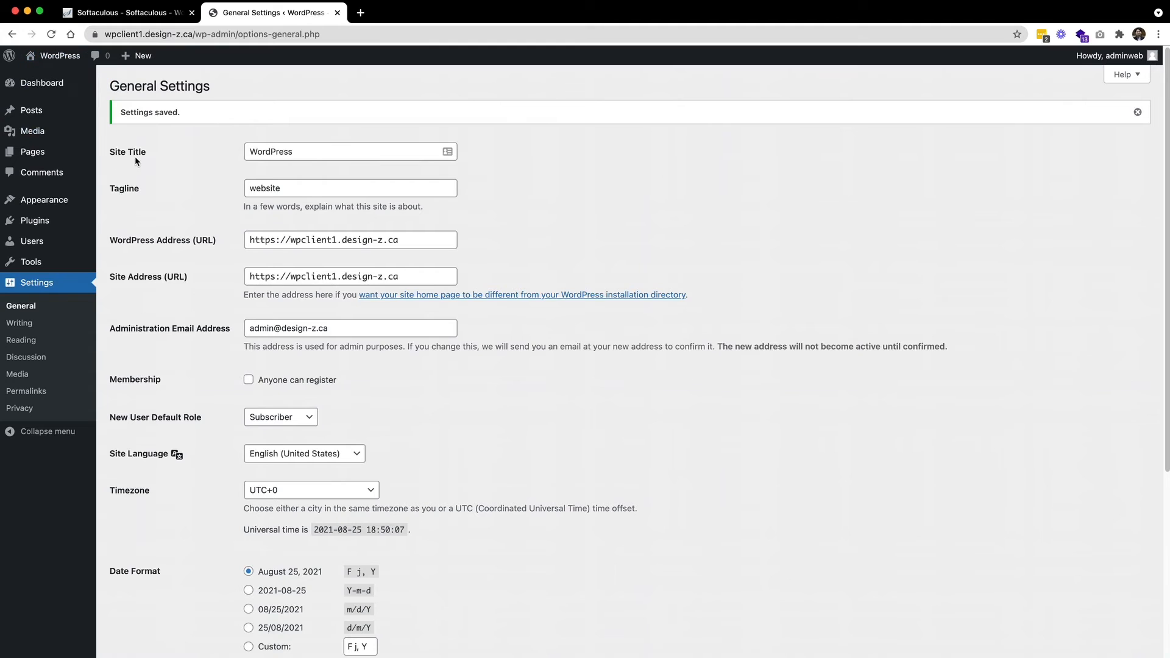
pyautogui.click(43, 76)
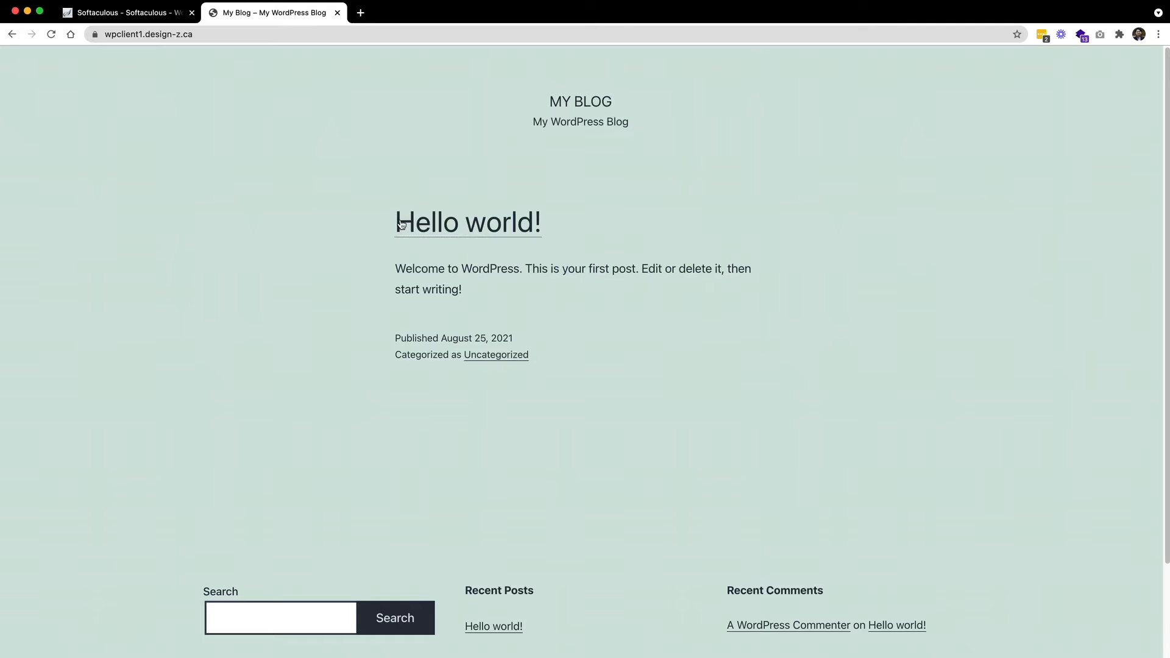
# Step: Reload the front page to confirm the new WordPress title and website tagline
pyautogui.scroll(-1, 427, 177)
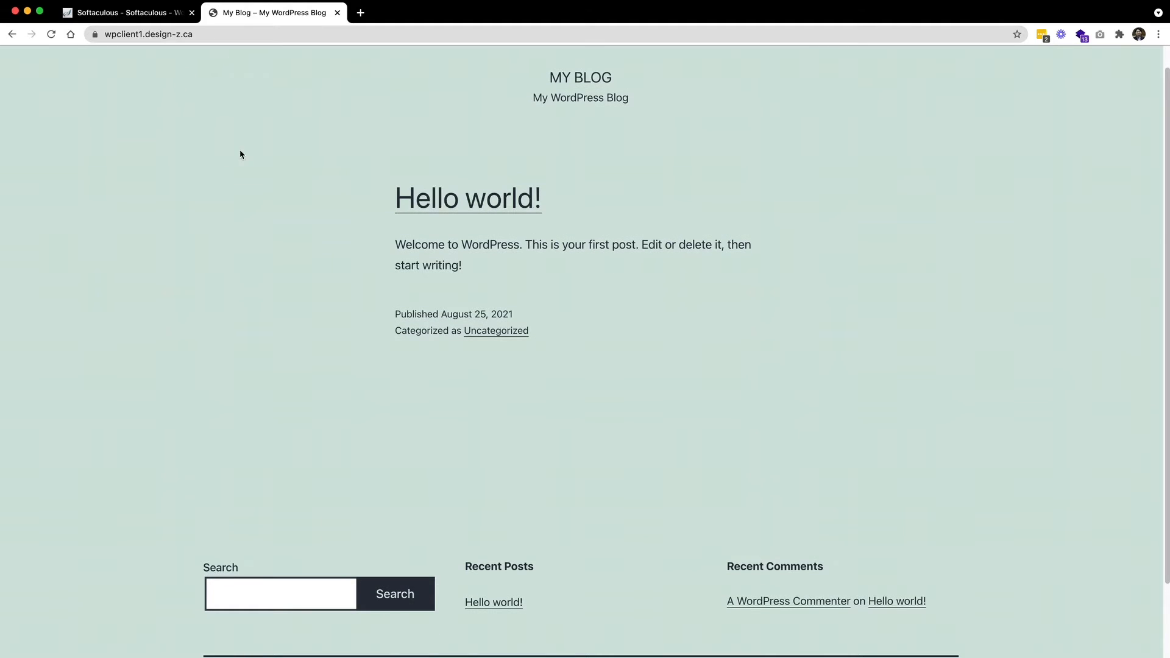
pyautogui.scroll(-3, 345, 217)
pyautogui.scroll(4, 353, 217)
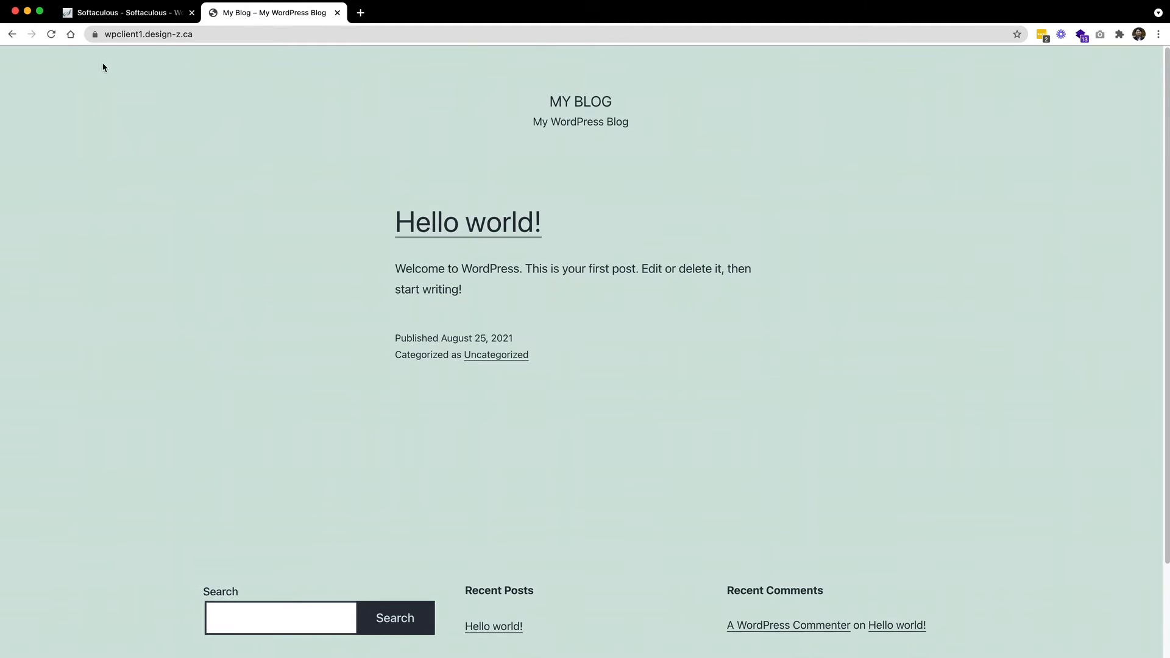
pyautogui.press('super+r')
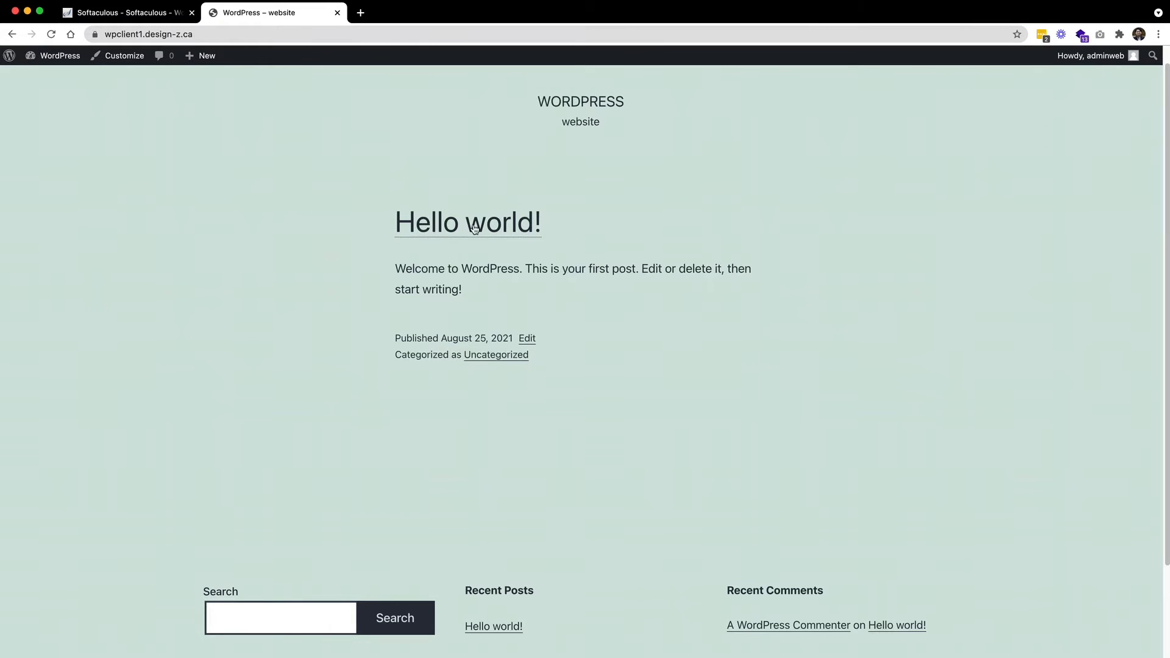
pyautogui.scroll(-3, 475, 227)
pyautogui.scroll(4, 607, 374)
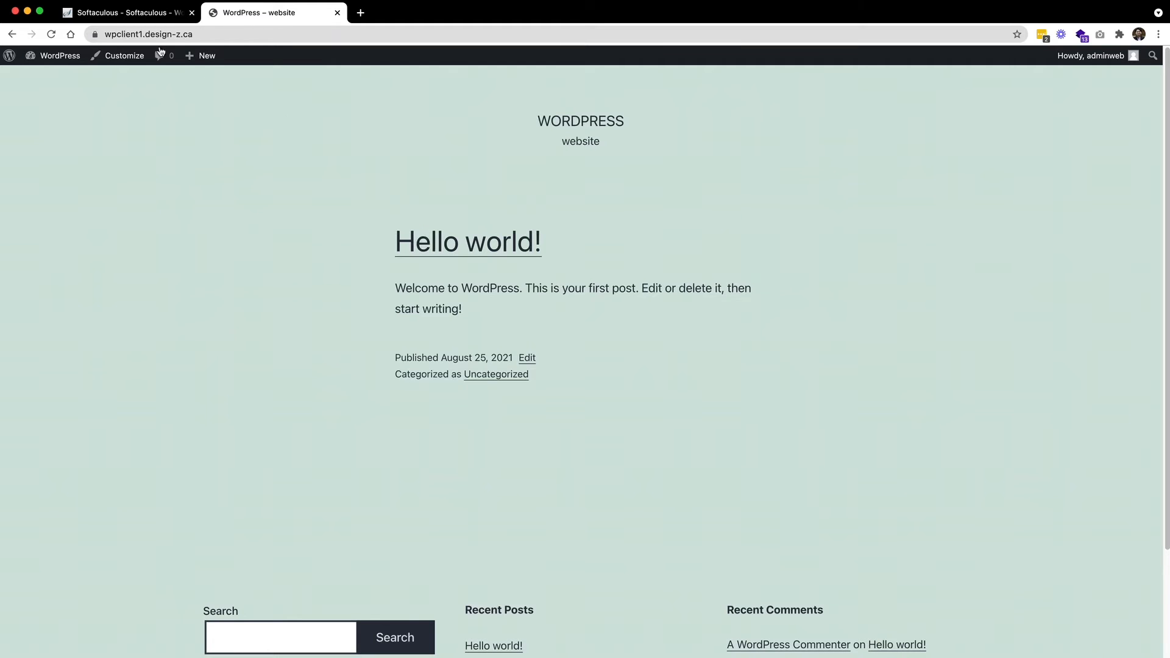
pyautogui.doubleClick(137, 33)
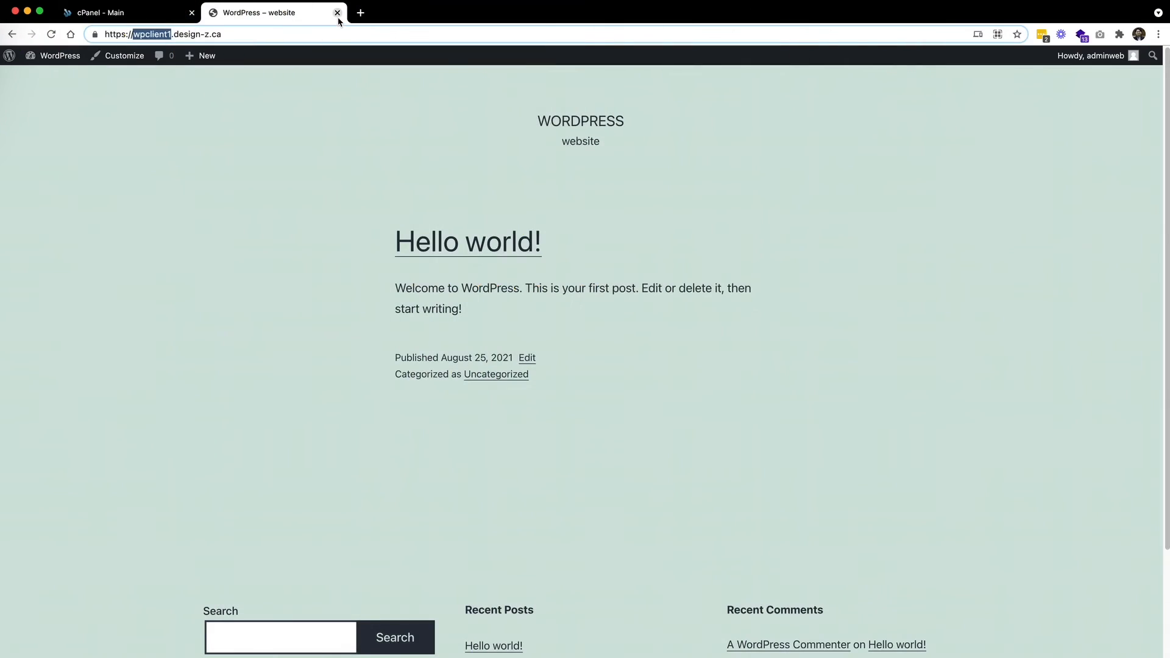
# Step: Close the WordPress site tab and open Subdomains from cPanel's Domains section
pyautogui.click(337, 13)
pyautogui.scroll(-3, 511, 272)
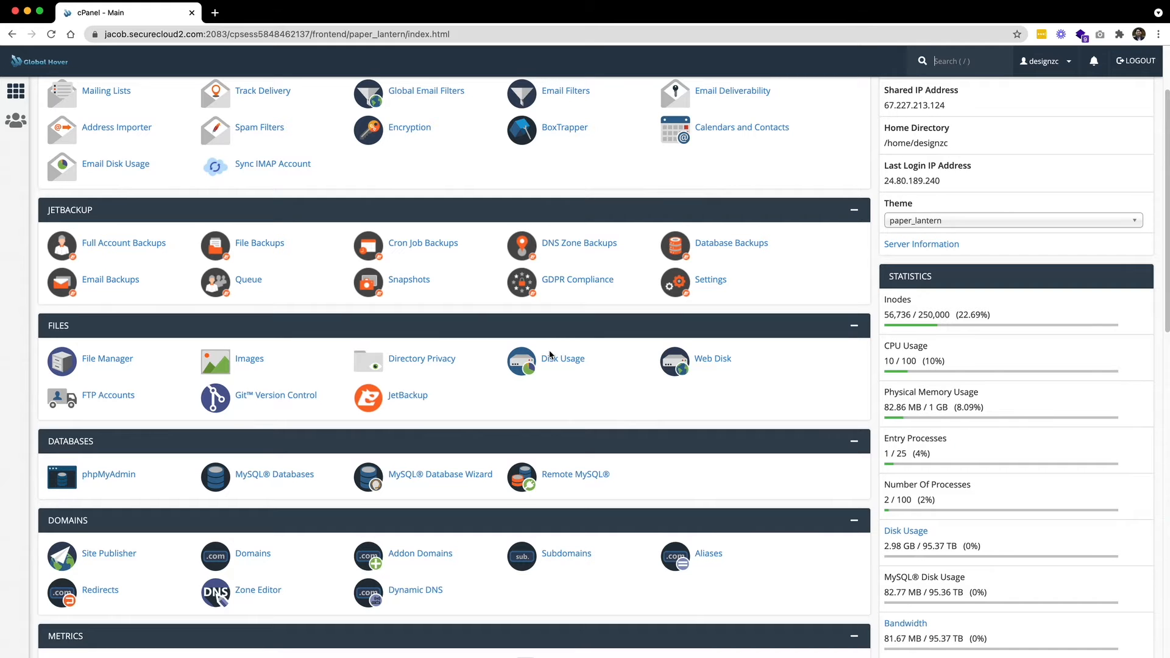
pyautogui.scroll(-3, 550, 355)
pyautogui.scroll(5, 627, 348)
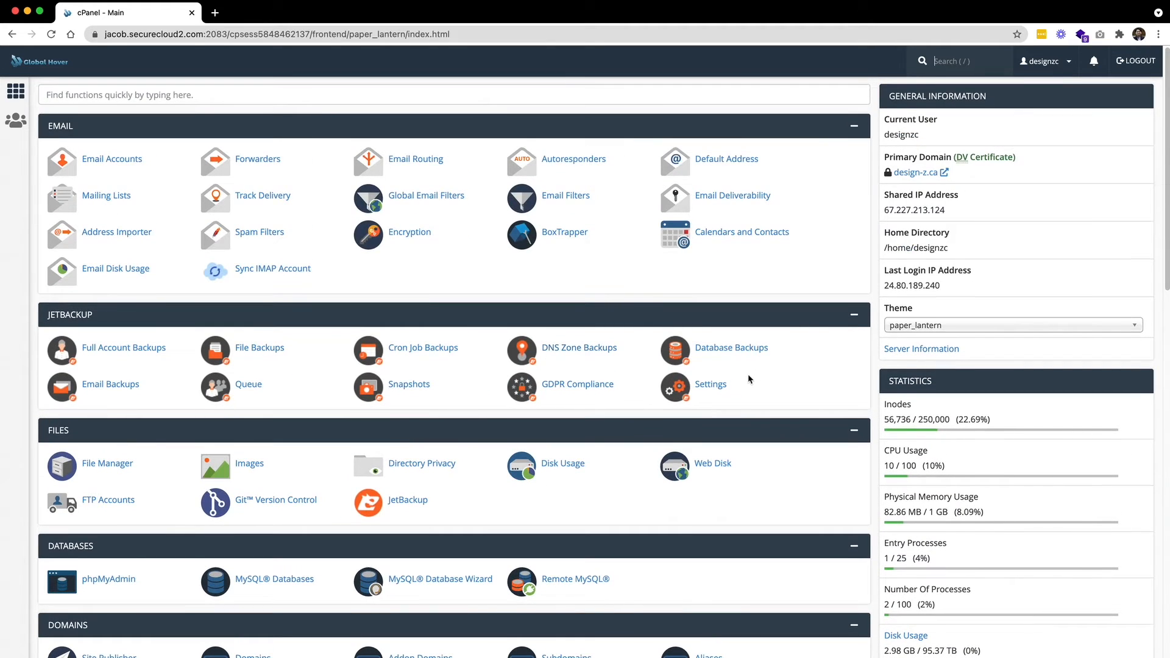
pyautogui.scroll(-5, 749, 379)
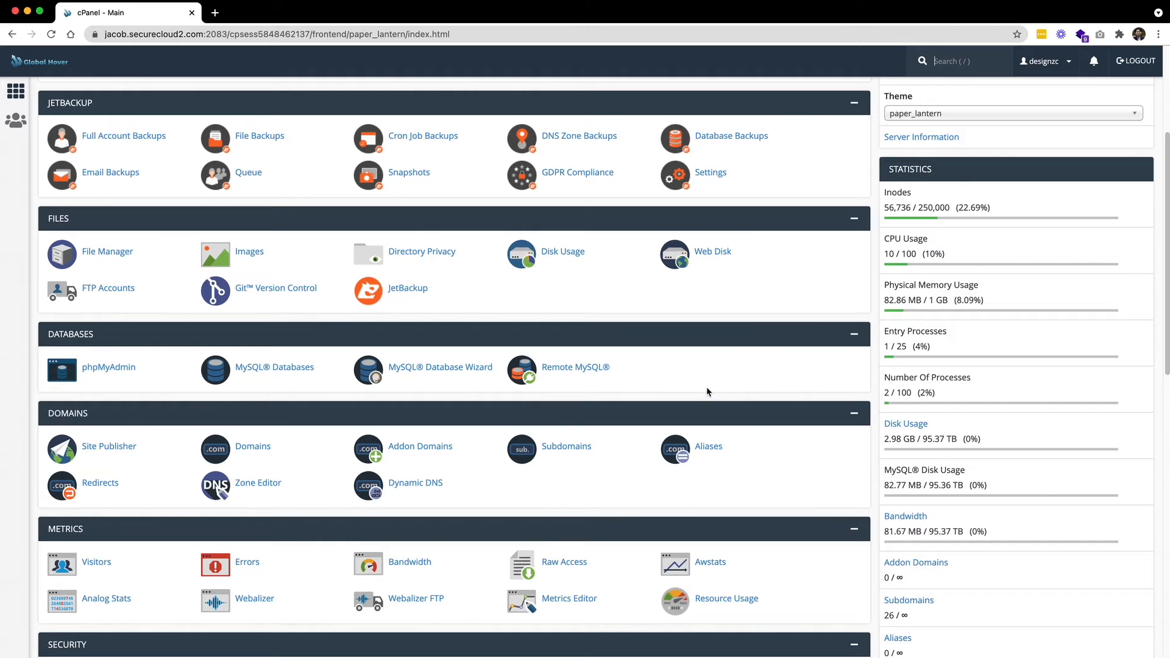
pyautogui.click(569, 448)
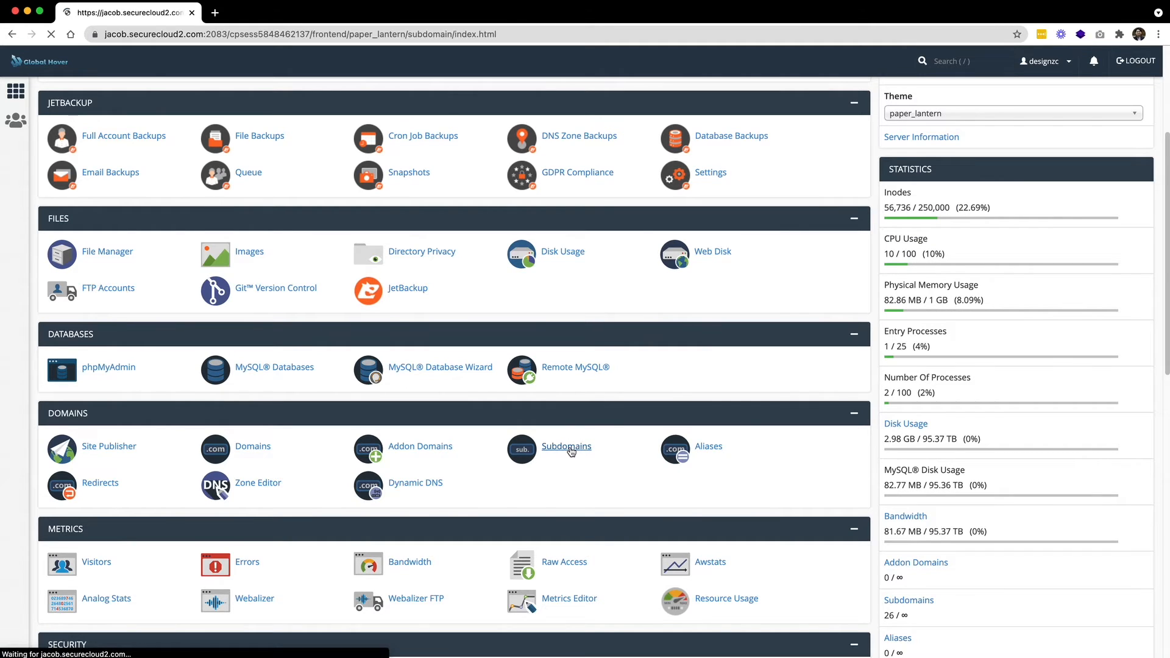
# Step: Enter wpclient2 as the new subdomain name
pyautogui.click(142, 226)
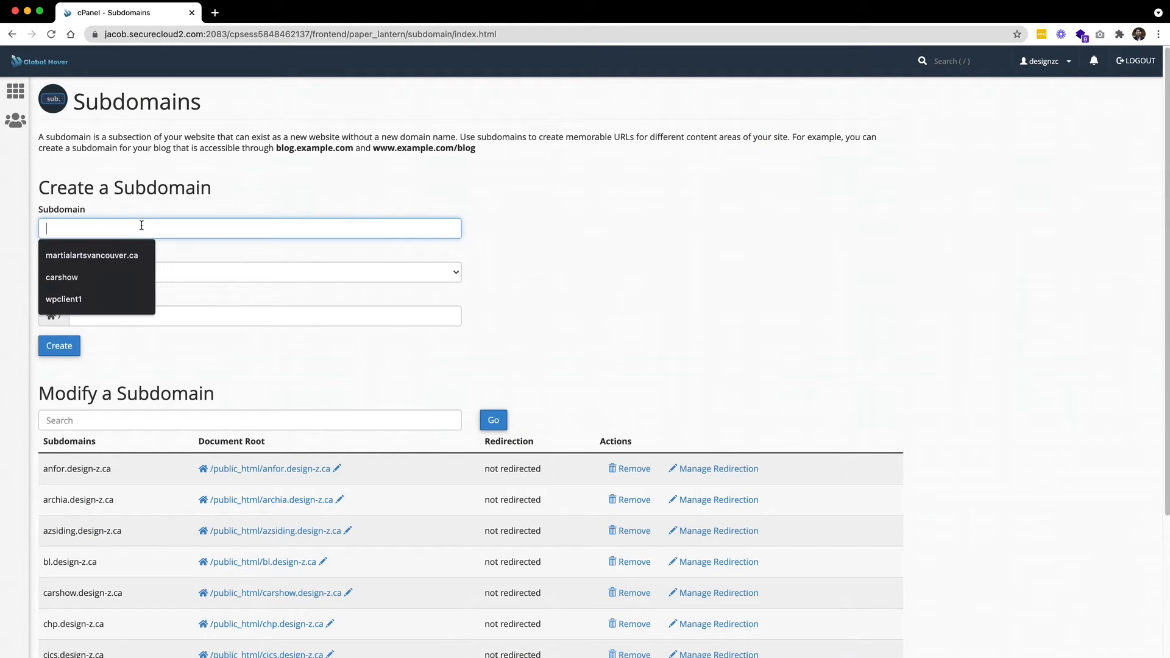
pyautogui.press('Down')
pyautogui.press('Down')
pyautogui.press('Down')
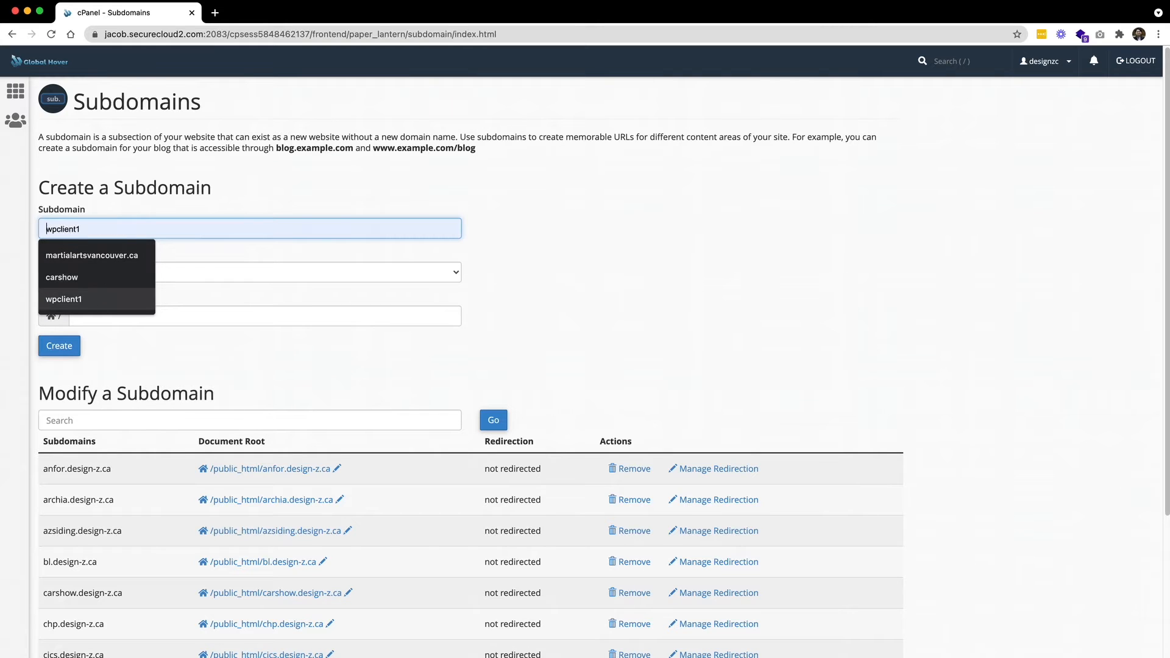
pyautogui.press('Return')
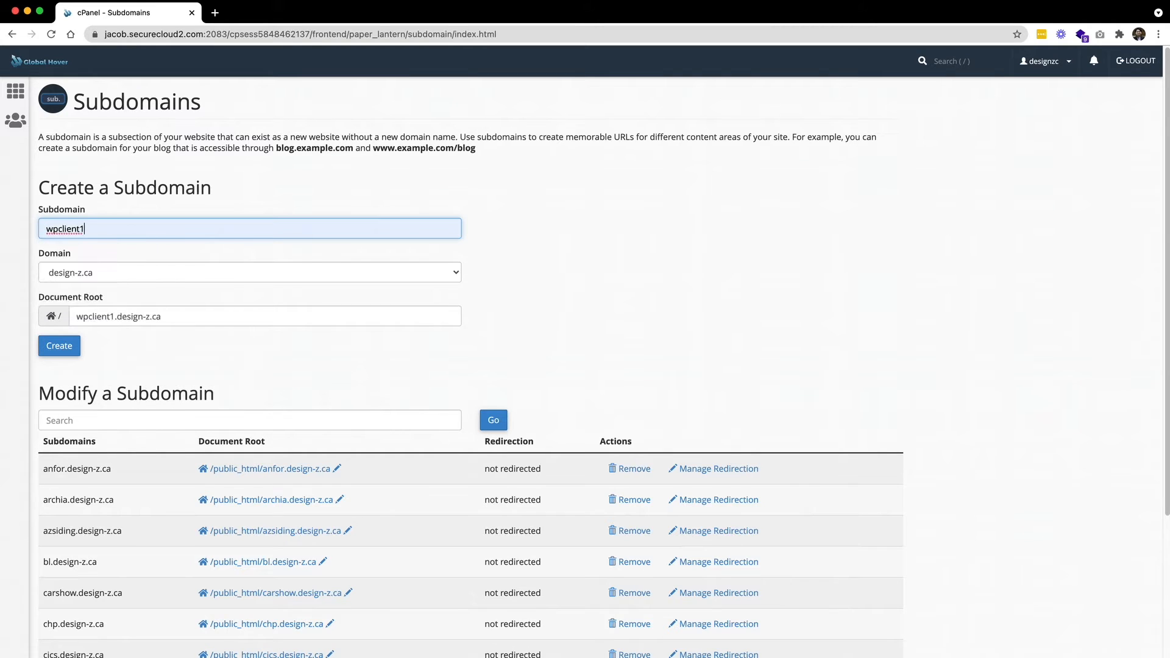
pyautogui.press('BackSpace')
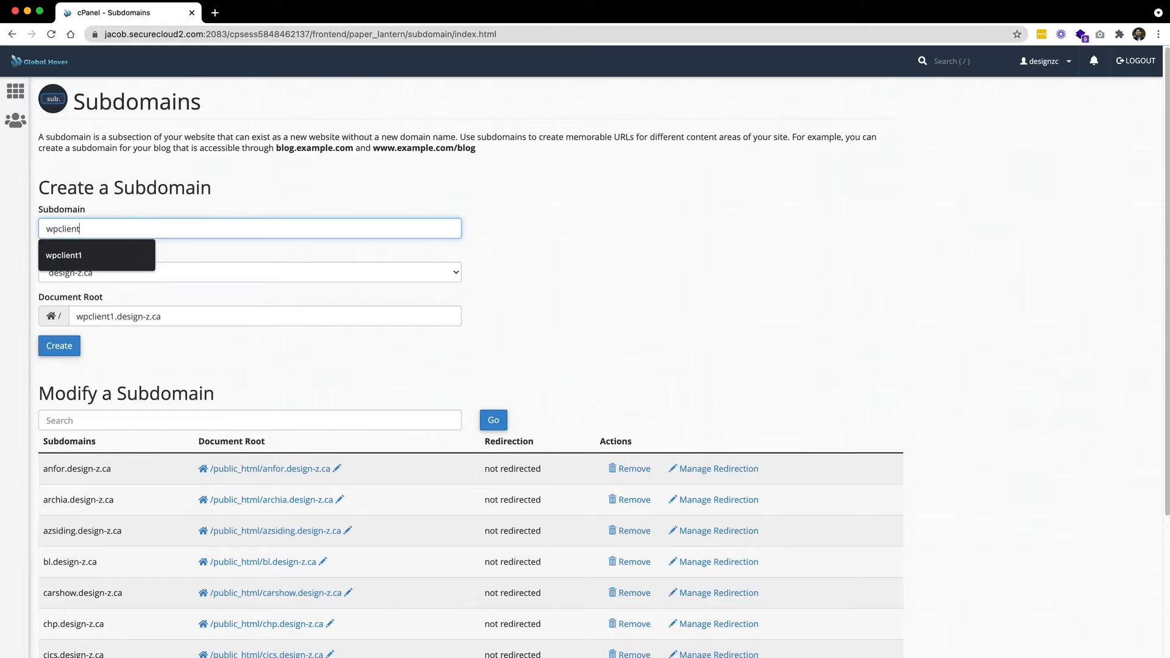
pyautogui.write('2')
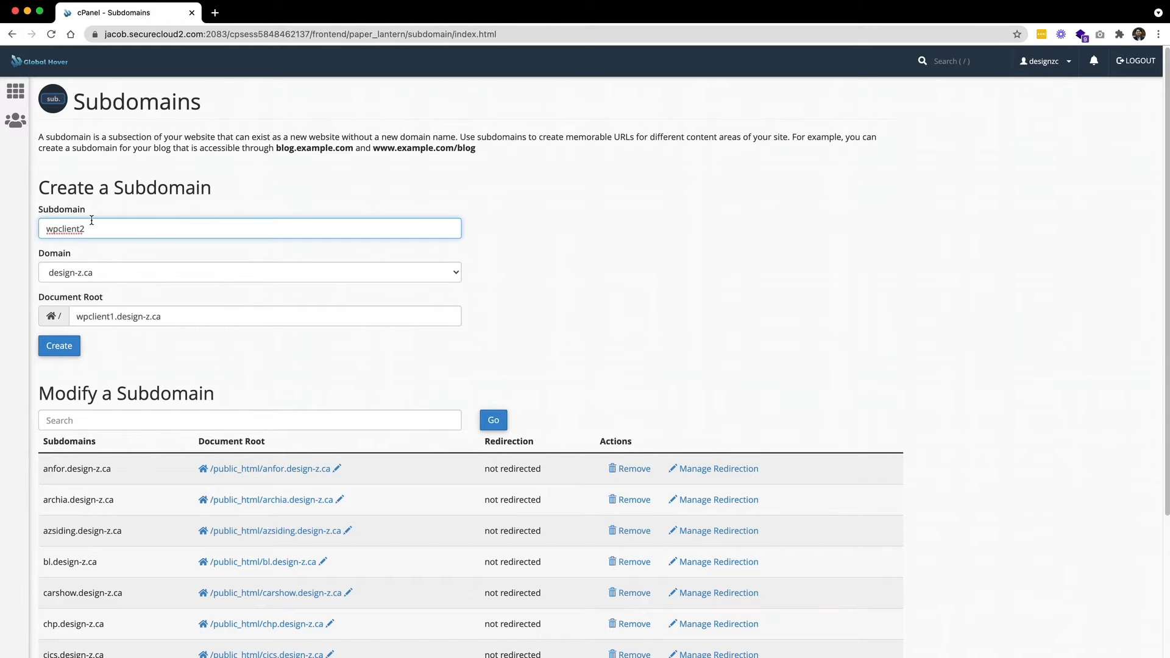
# Step: Set the document root to public_html/wpclient2.design-z.ca and create the subdomain
pyautogui.click(115, 316)
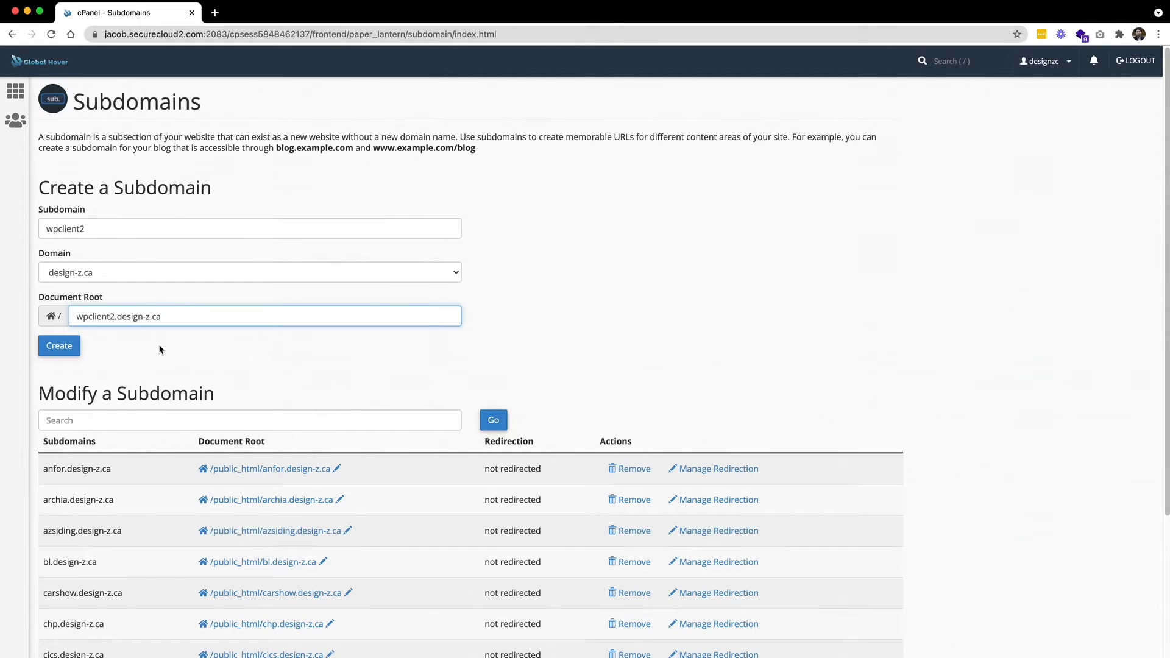
pyautogui.write('/')
pyautogui.press('BackSpace')
pyautogui.write('/public_html/')
pyautogui.click(78, 316)
pyautogui.press('BackSpace')
pyautogui.moveTo(211, 318); pyautogui.dragTo(123, 320)
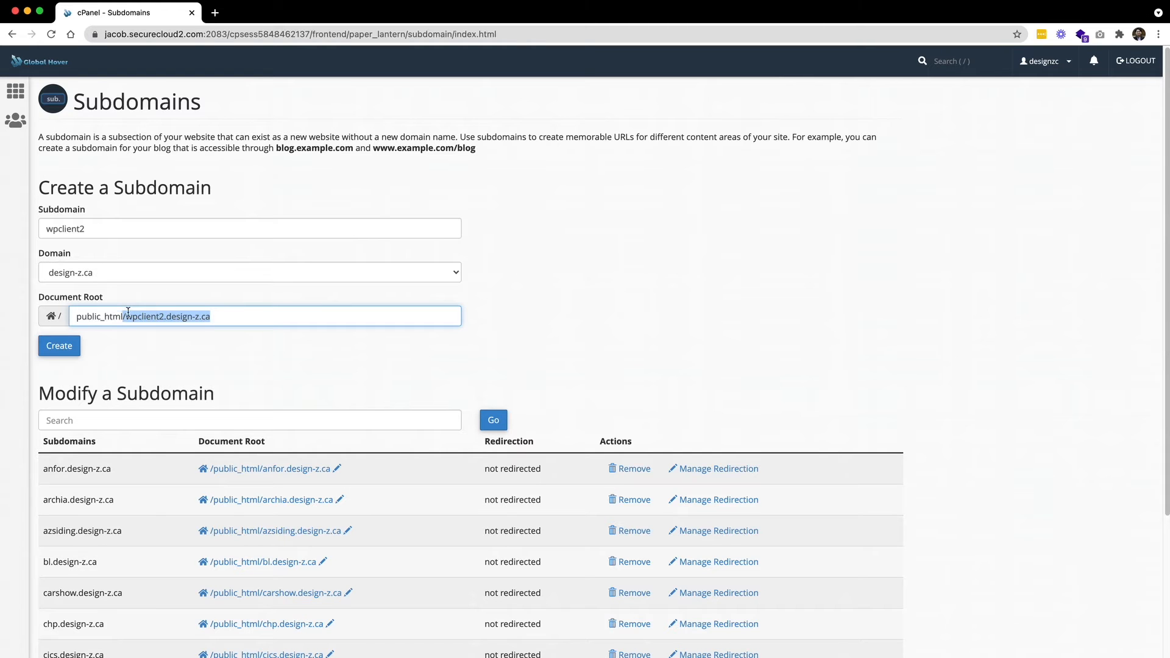
pyautogui.click(248, 316)
pyautogui.scroll(-4, 142, 364)
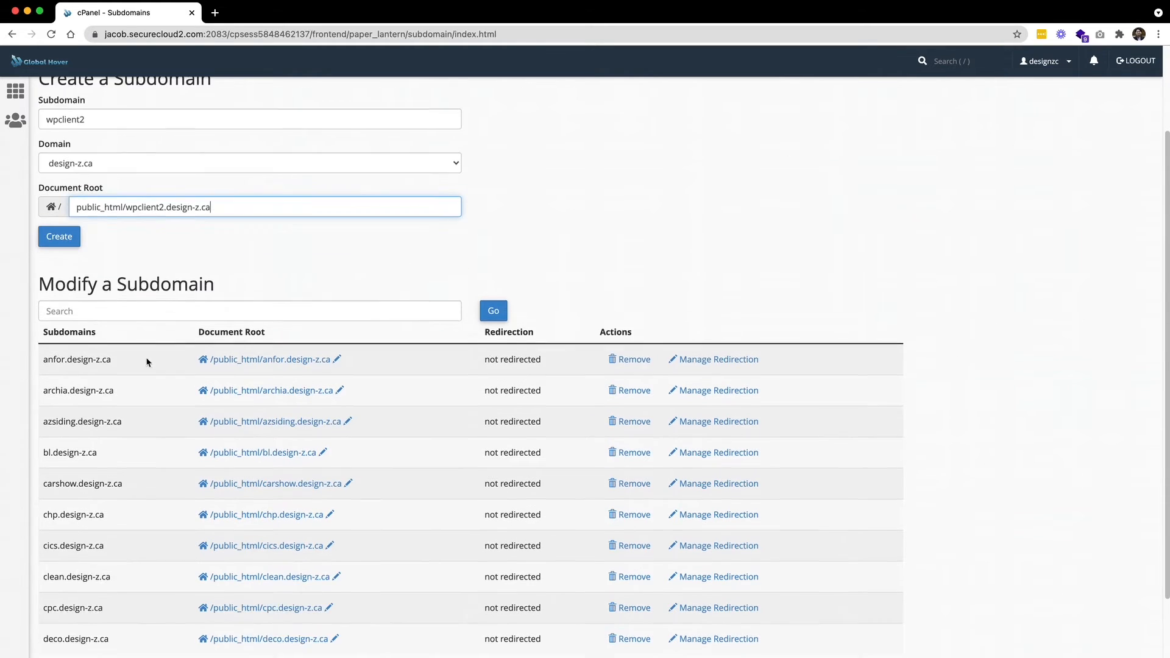
pyautogui.scroll(3, 159, 268)
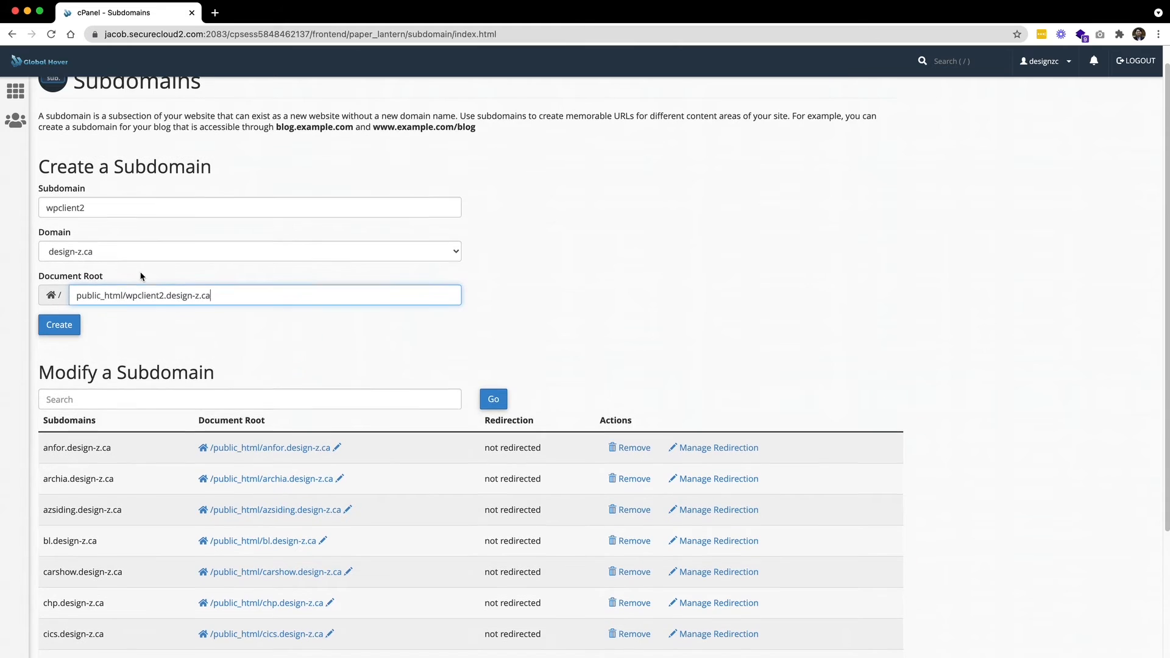
pyautogui.click(63, 324)
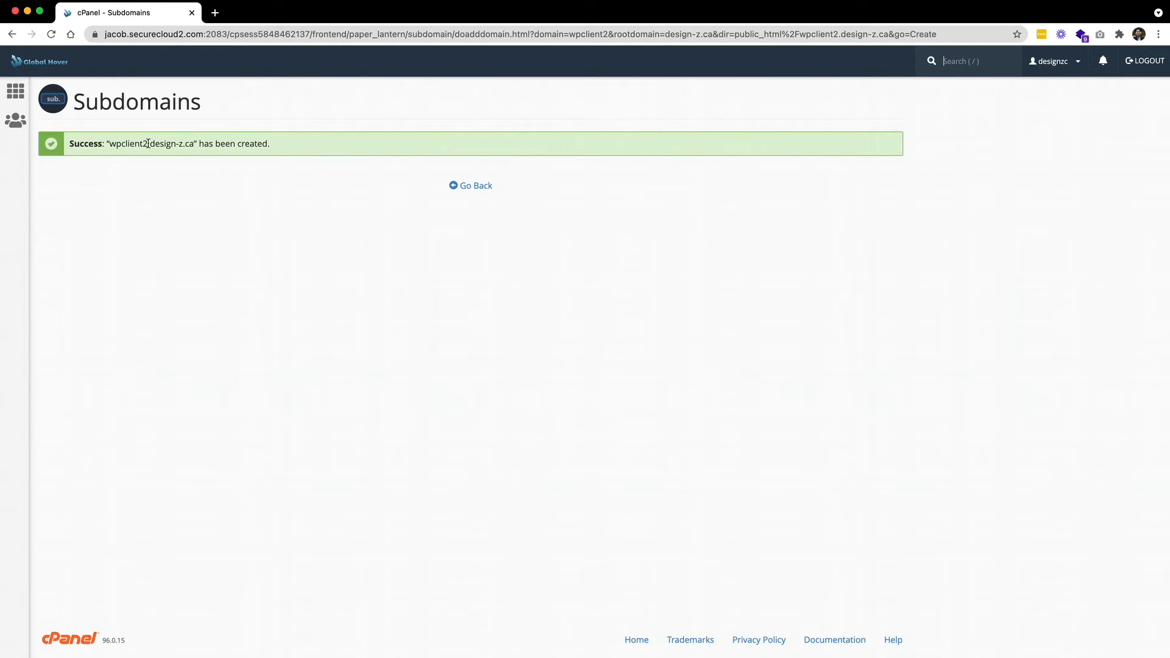
# Step: Return to the cPanel main dashboard
pyautogui.click(17, 97)
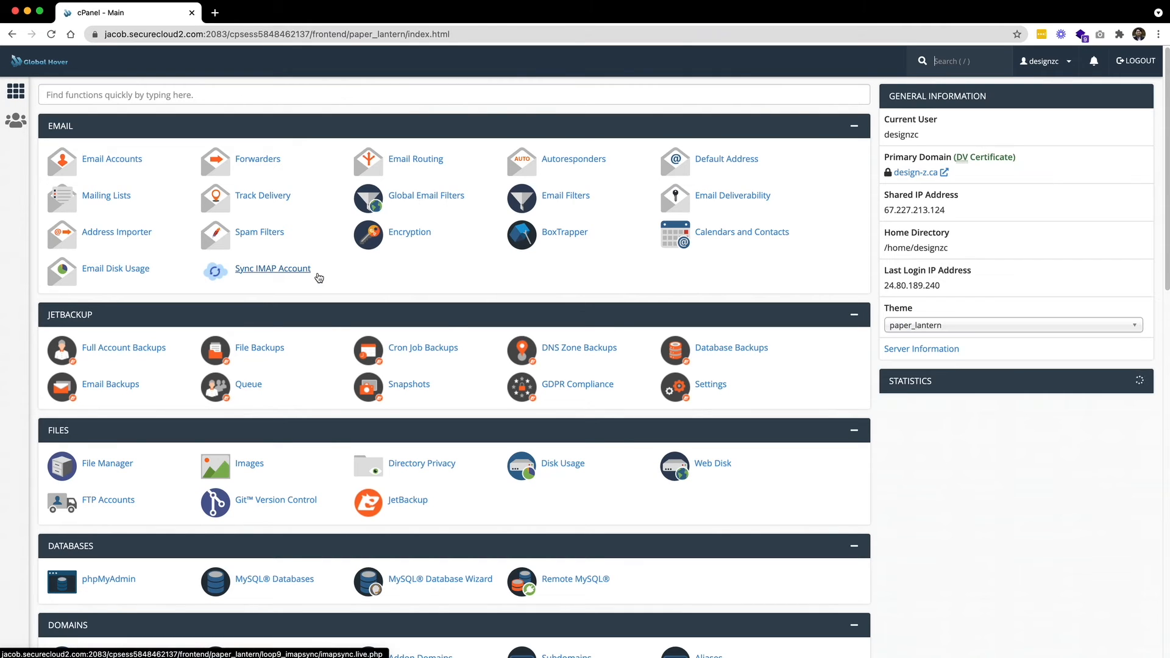
pyautogui.scroll(-3, 319, 277)
pyautogui.scroll(3, 318, 277)
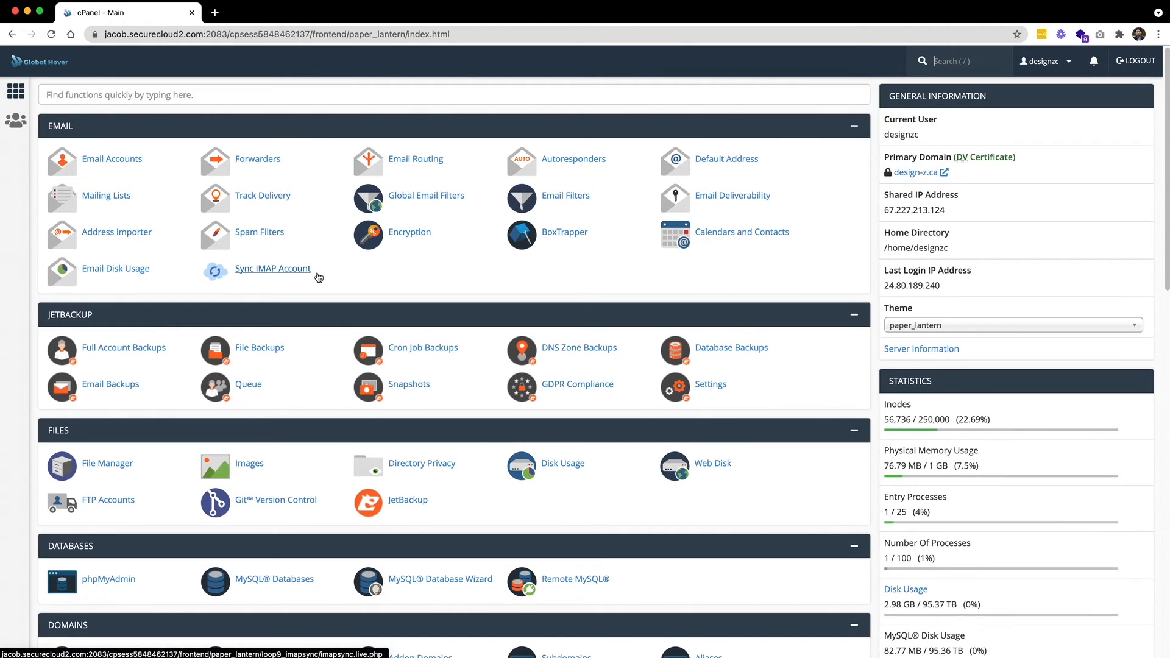
pyautogui.scroll(-3, 365, 328)
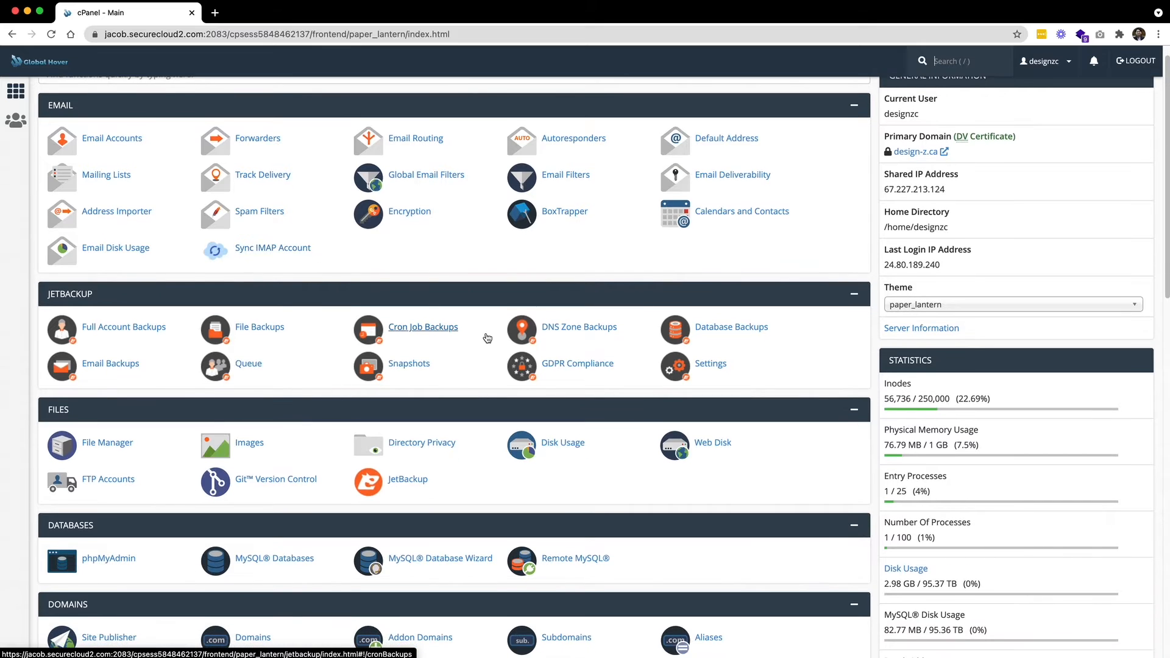
# Step: Launch the MySQL Database Wizard from the cPanel dashboard
pyautogui.scroll(-2, 486, 334)
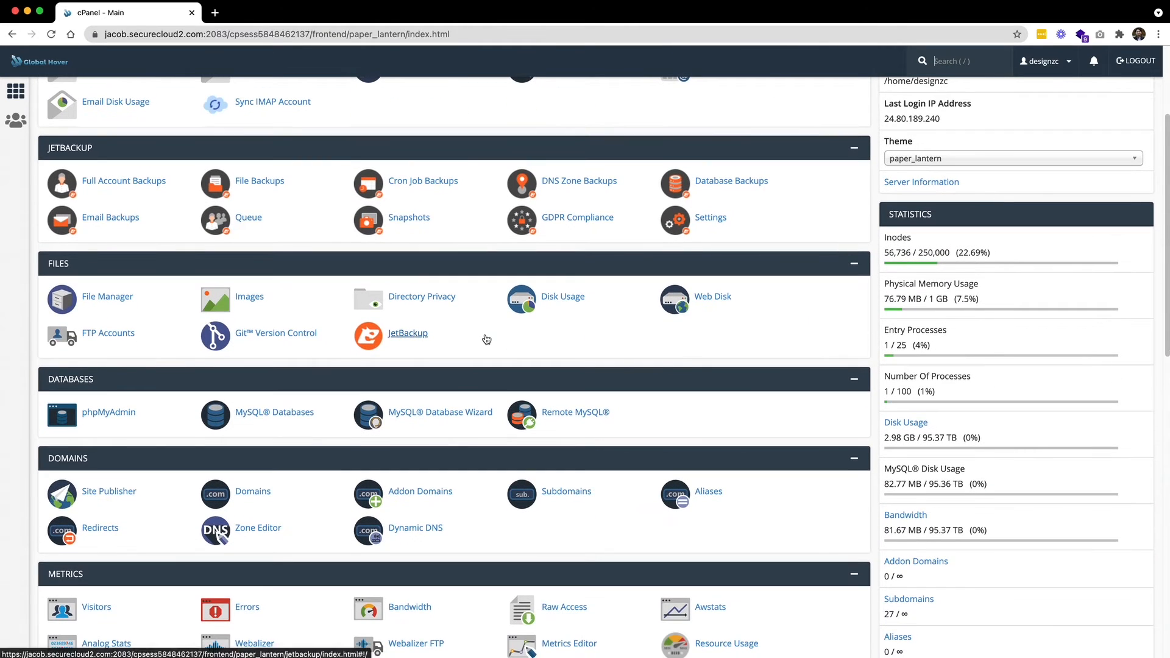
pyautogui.scroll(-2, 487, 340)
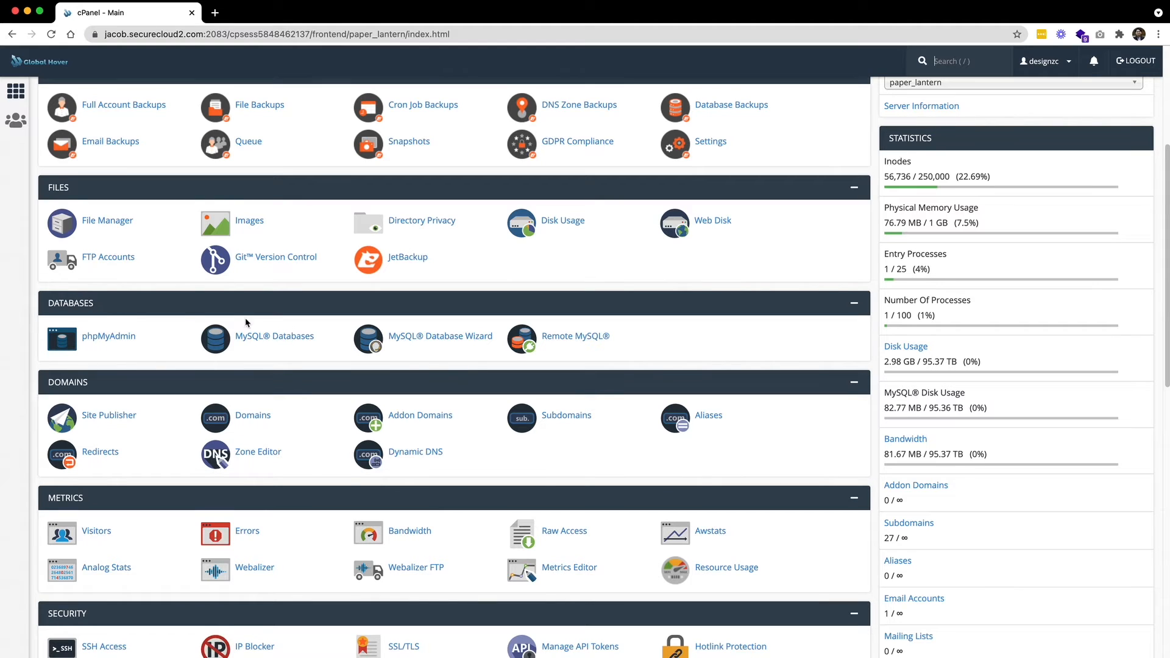
pyautogui.click(445, 343)
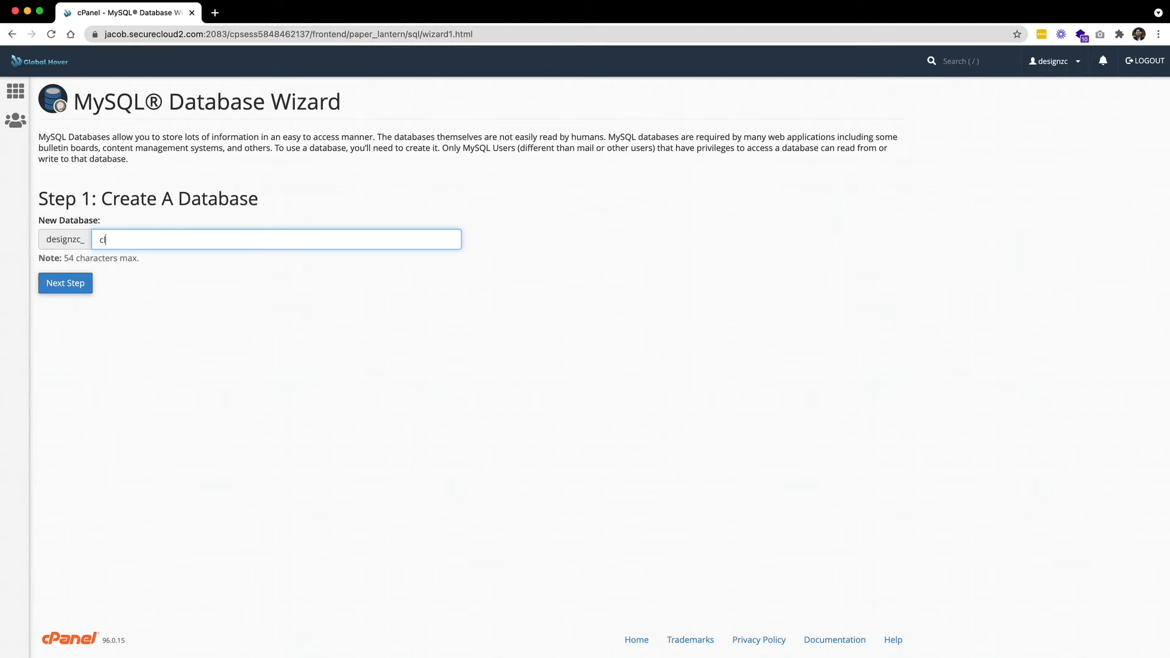
# Step: Create the database designzc_wp10 and proceed to the user step
pyautogui.write('ien')
pyautogui.press('BackSpace')
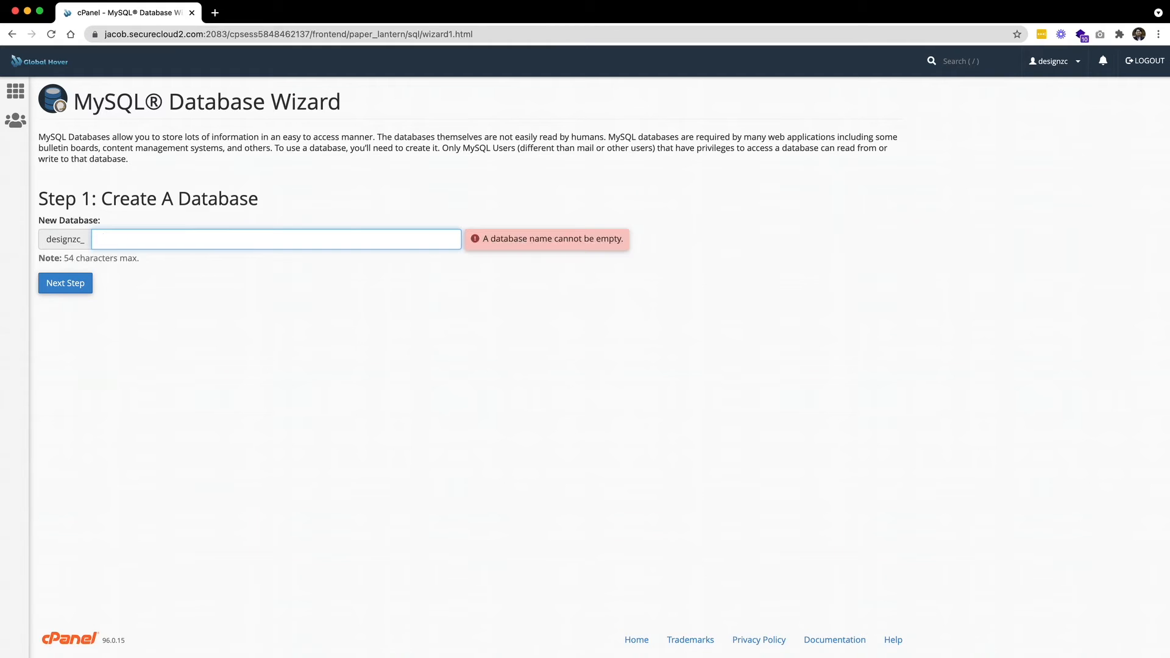
pyautogui.write('wp')
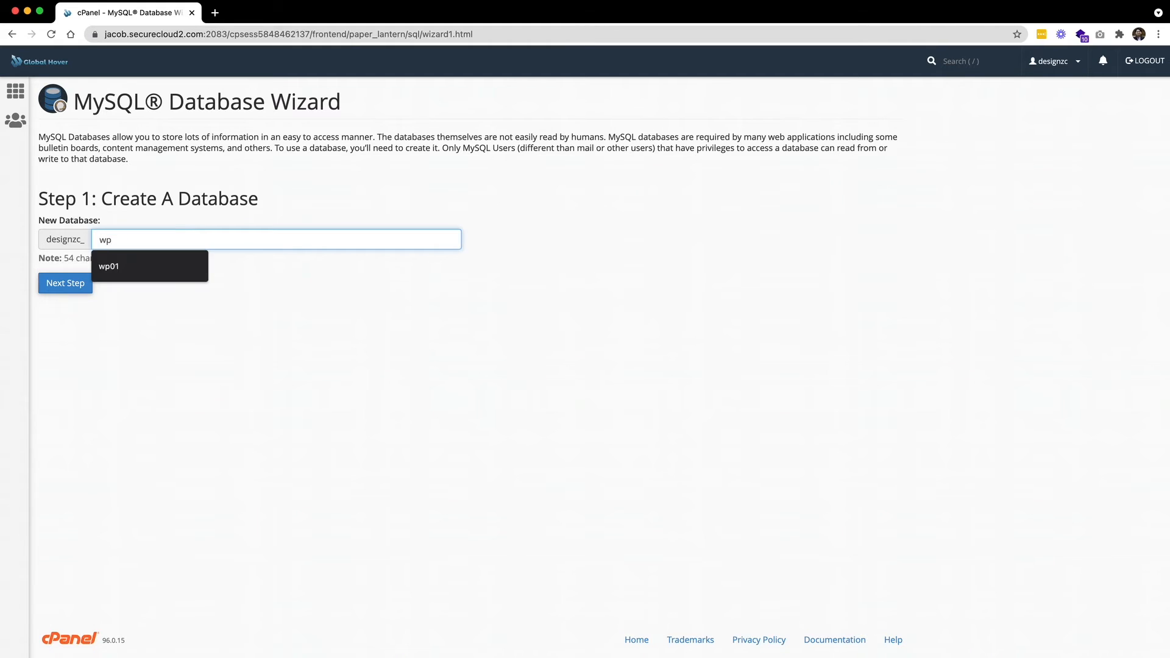
pyautogui.write('01')
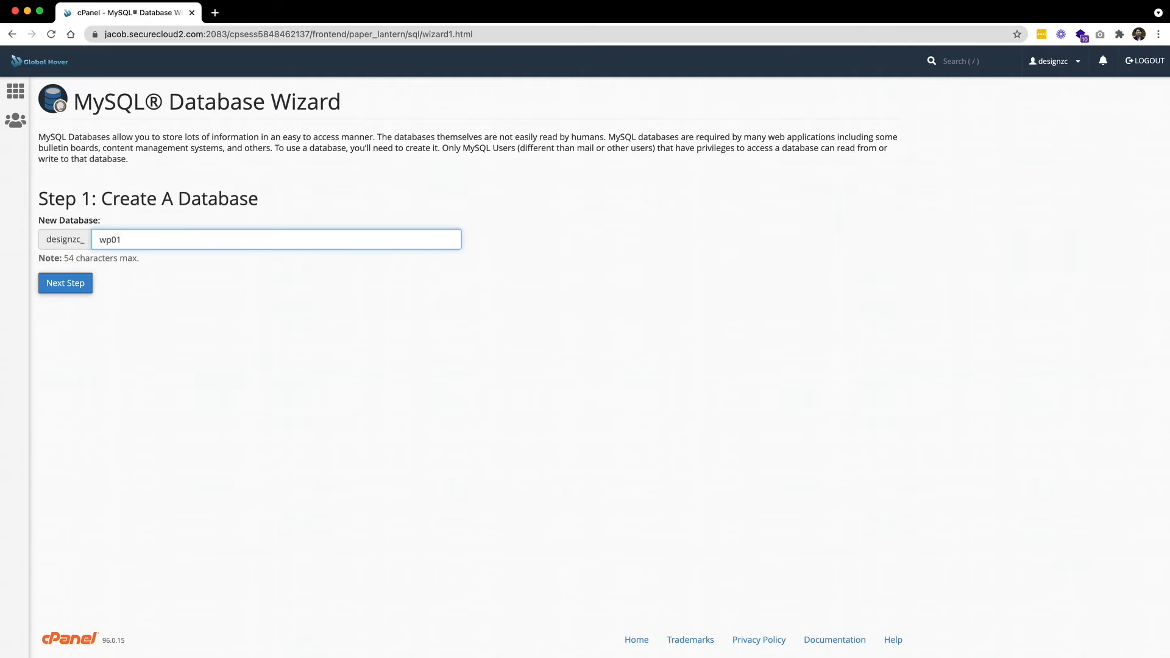
pyautogui.press('BackSpace')
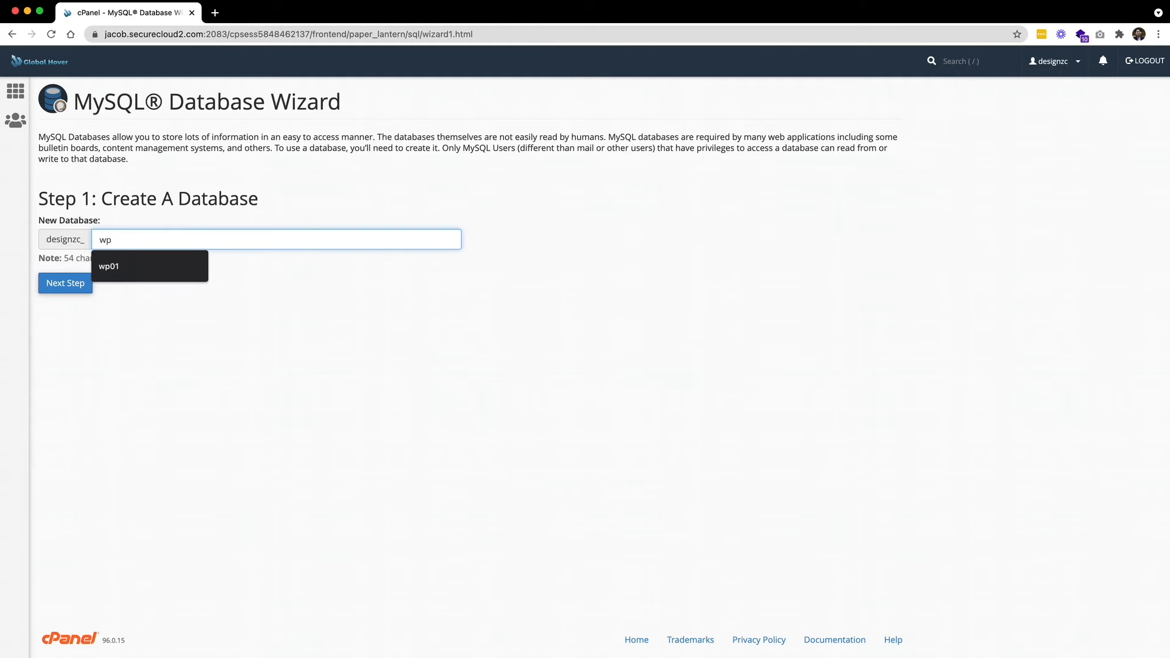
pyautogui.write('10')
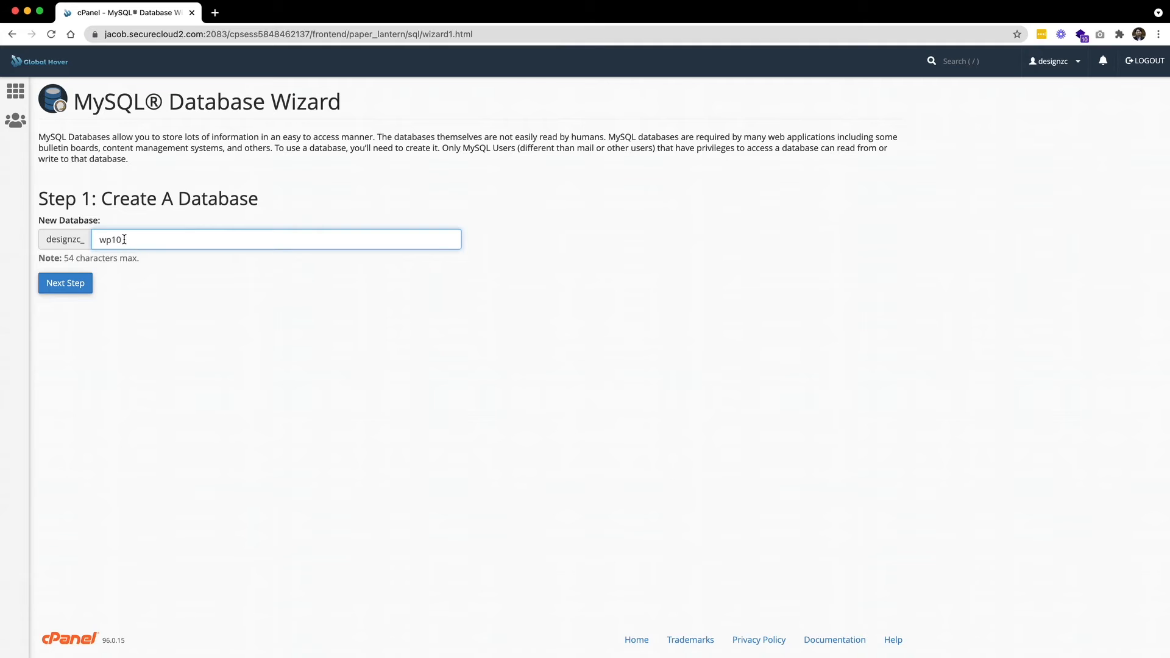
pyautogui.moveTo(125, 239); pyautogui.dragTo(94, 234)
pyautogui.click(146, 243)
pyautogui.click(111, 239)
pyautogui.click(48, 287)
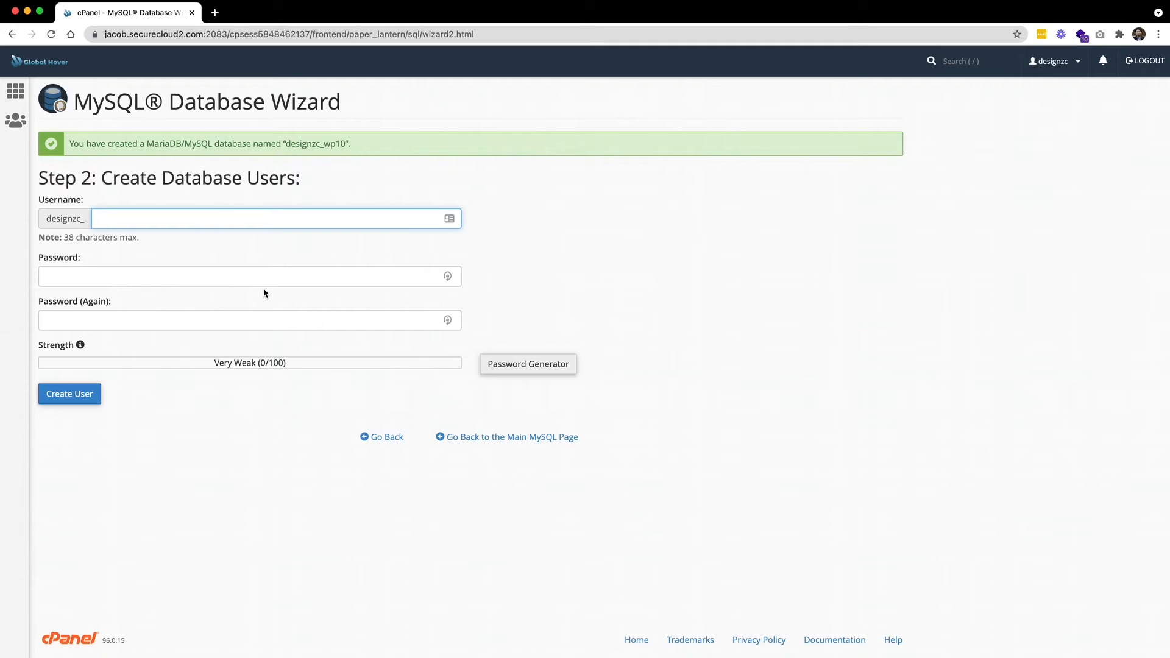
# Step: Create MySQL user wp10 with a strong password entered in both fields
pyautogui.write('wp10')
pyautogui.click(275, 257)
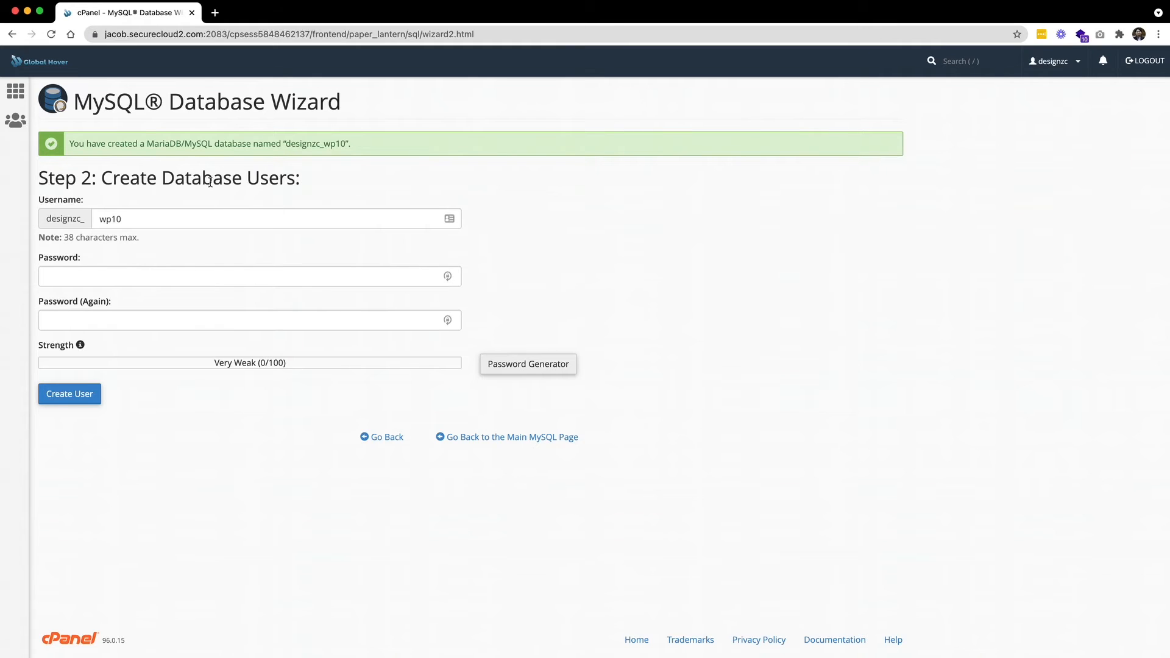
pyautogui.click(84, 273)
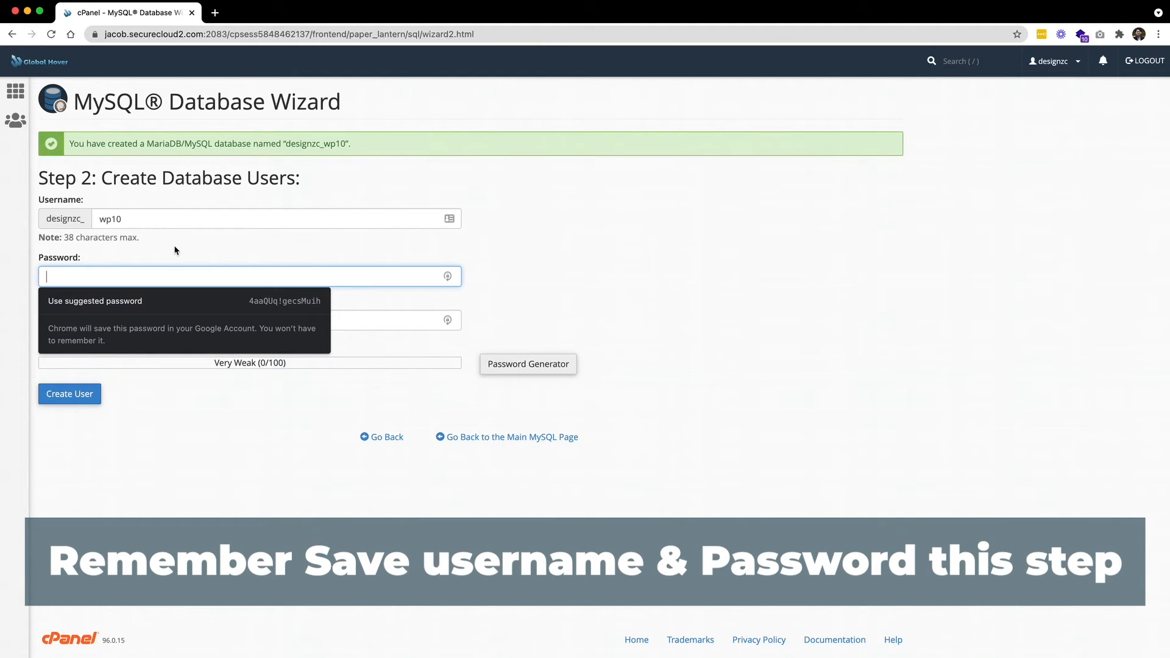
pyautogui.write('a')
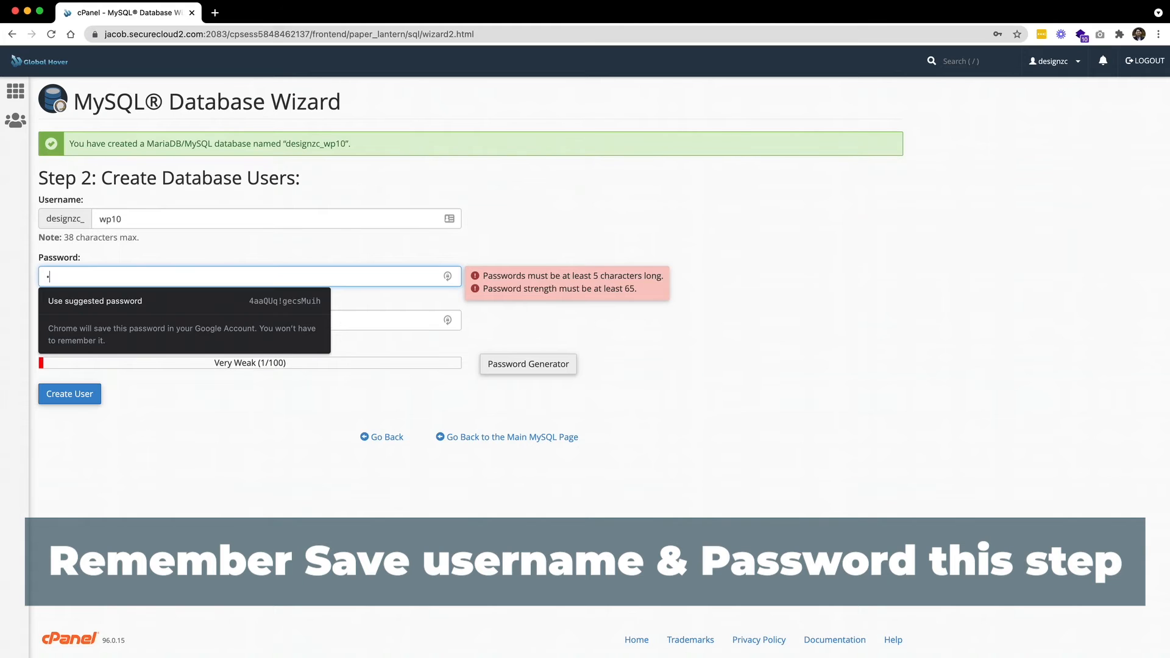
pyautogui.write('••••••')
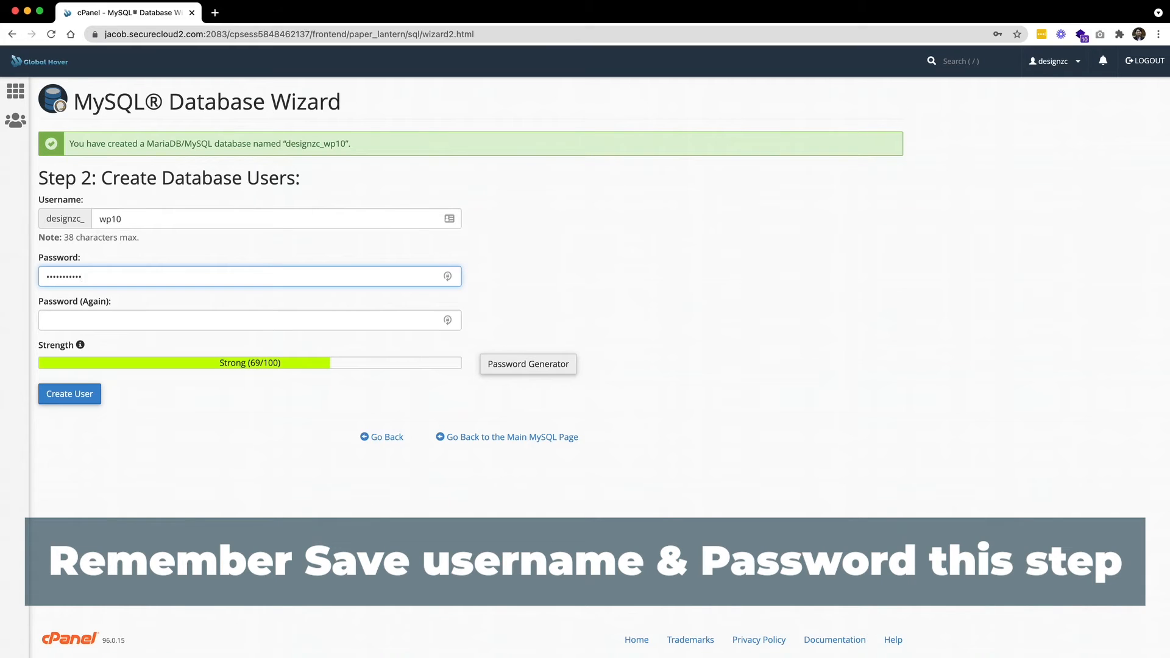
pyautogui.press('Tab')
pyautogui.write('p')
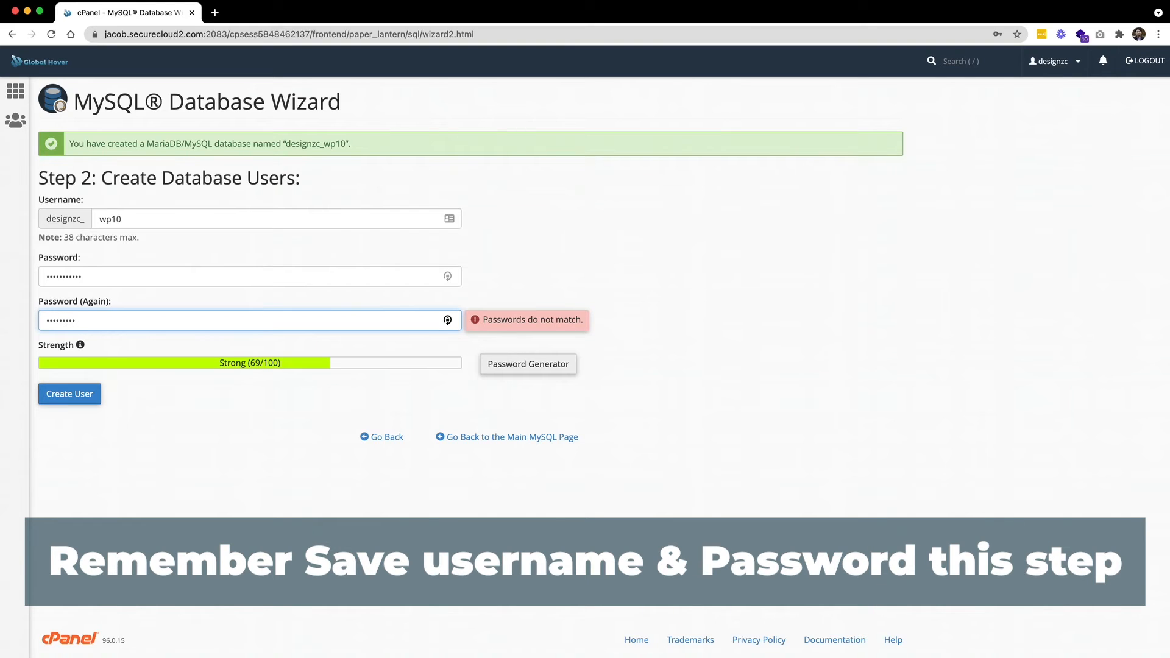
pyautogui.write('••')
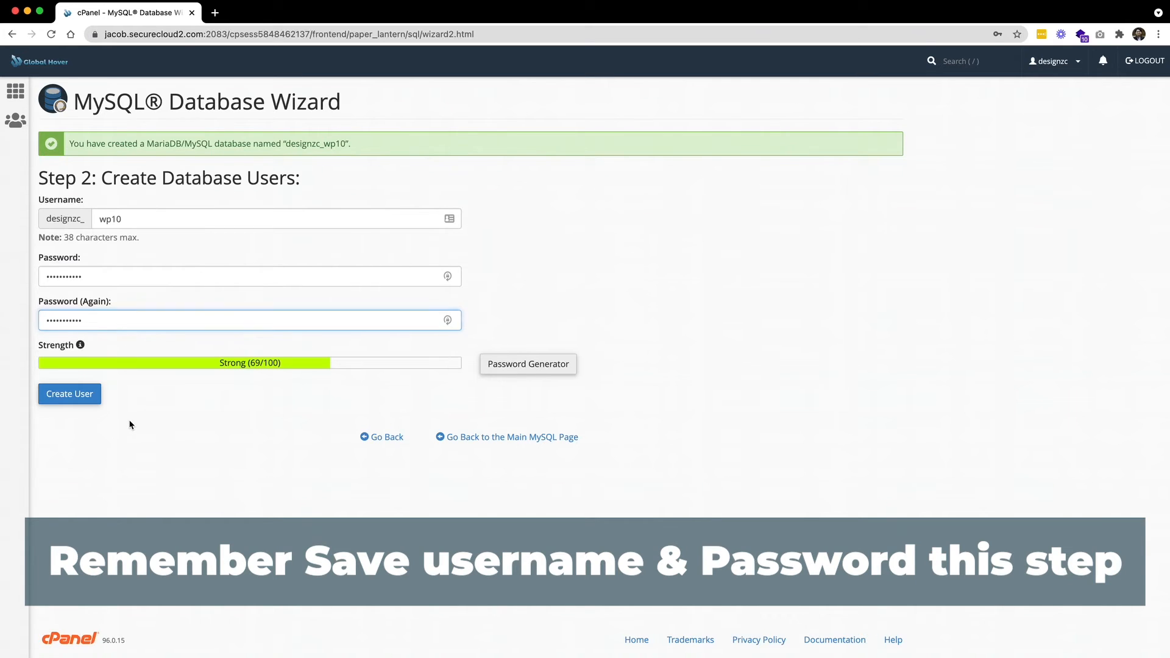
pyautogui.click(86, 405)
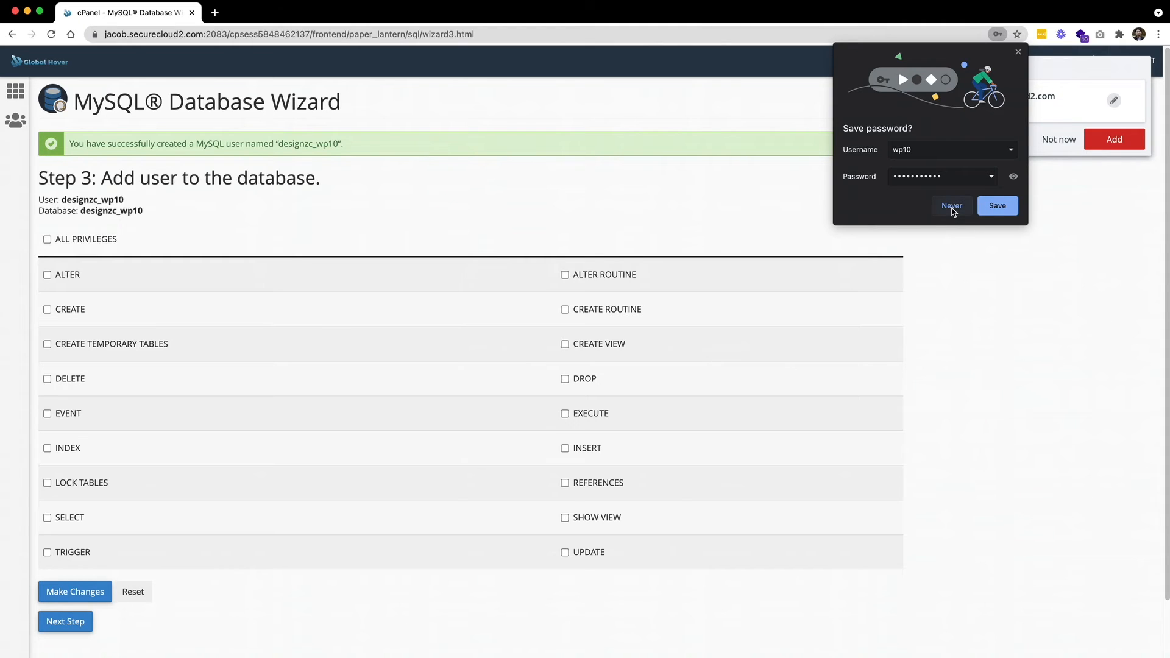
# Step: Grant user designzc_wp10 ALL PRIVILEGES on the designzc_wp10 database
pyautogui.click(952, 206)
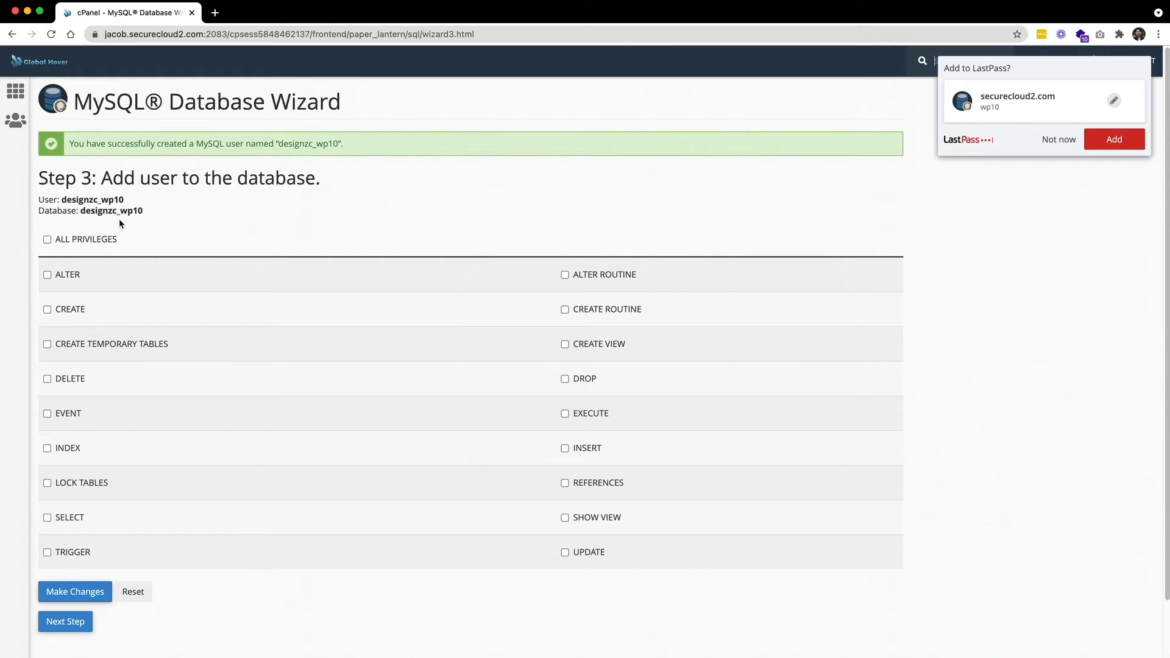
pyautogui.click(47, 240)
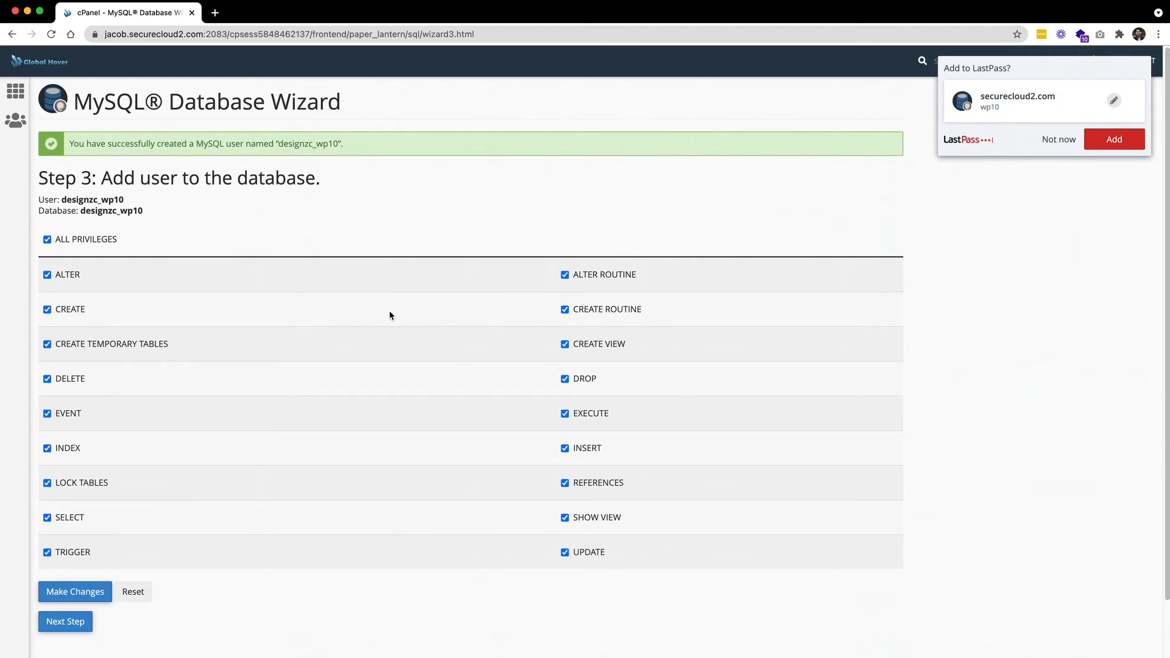
pyautogui.scroll(-3, 449, 334)
pyautogui.scroll(3, 478, 447)
pyautogui.click(64, 626)
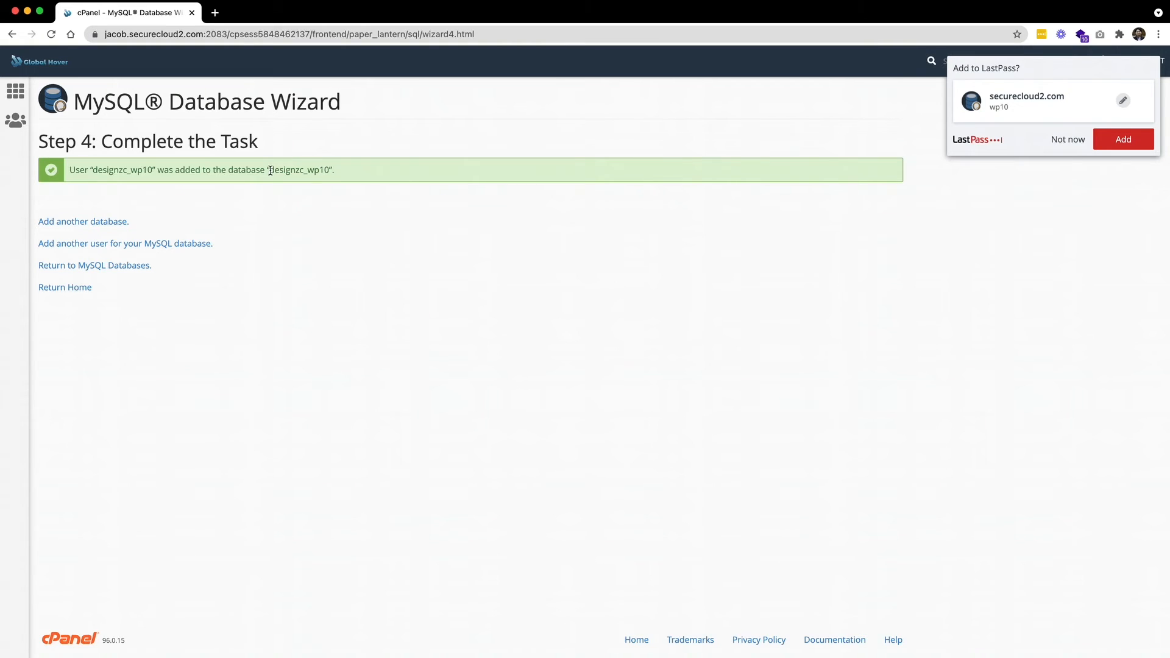
# Step: Copy the database name designzc_wp10 and return to the cPanel home page
pyautogui.moveTo(270, 170); pyautogui.dragTo(330, 168)
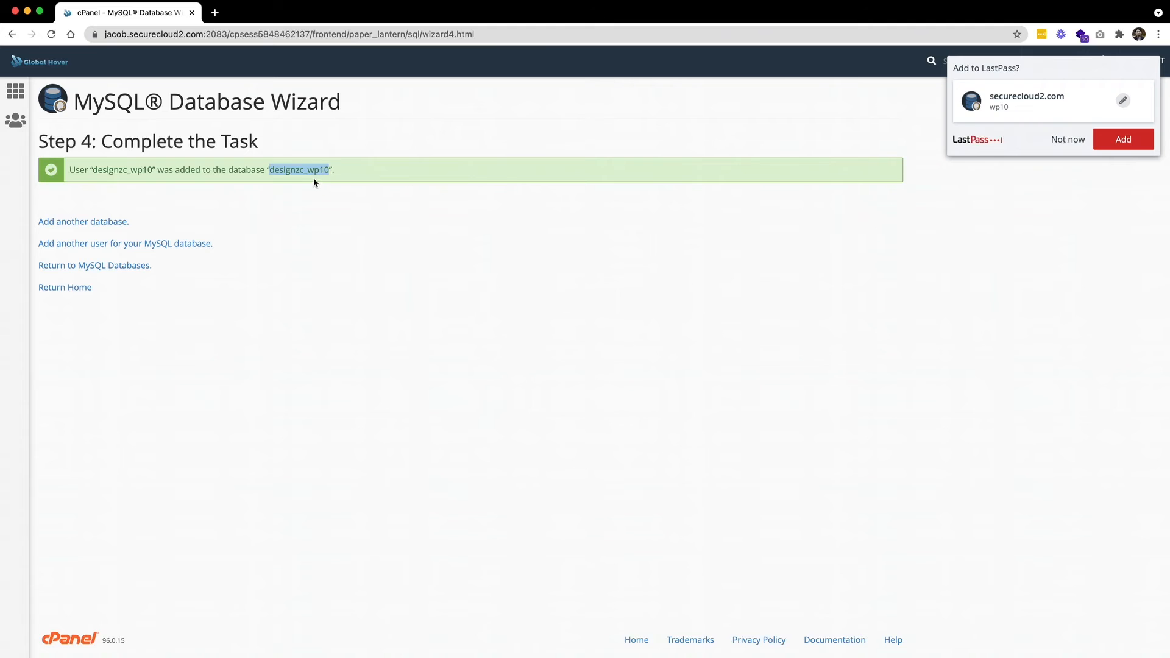
pyautogui.rightClick(311, 168)
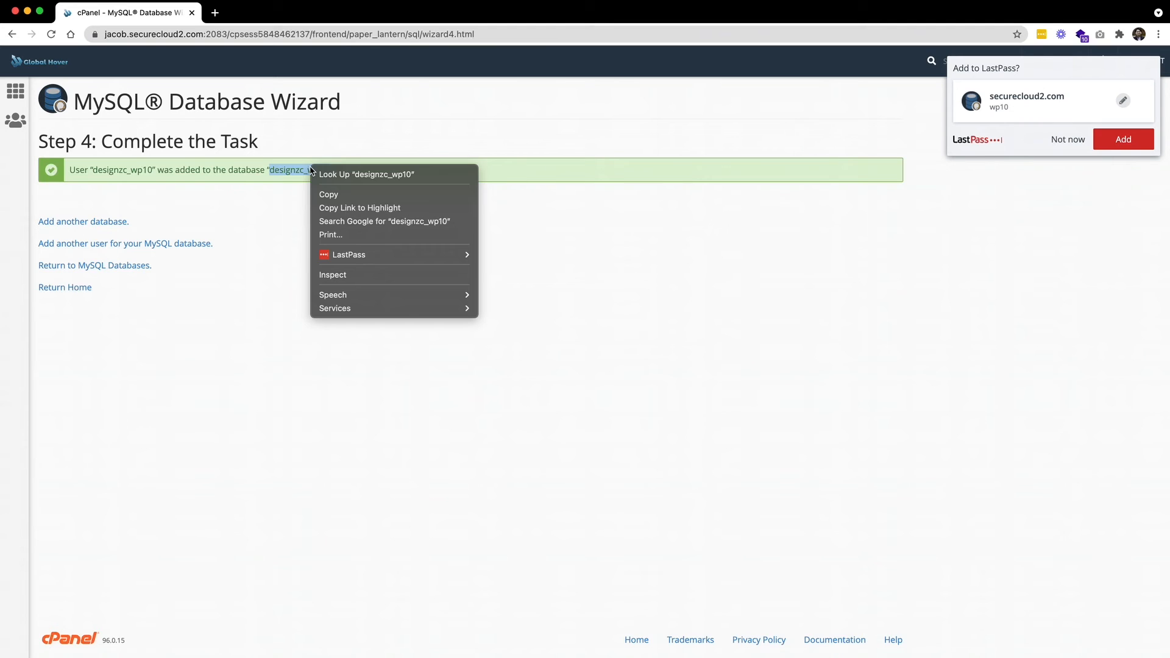
pyautogui.click(327, 195)
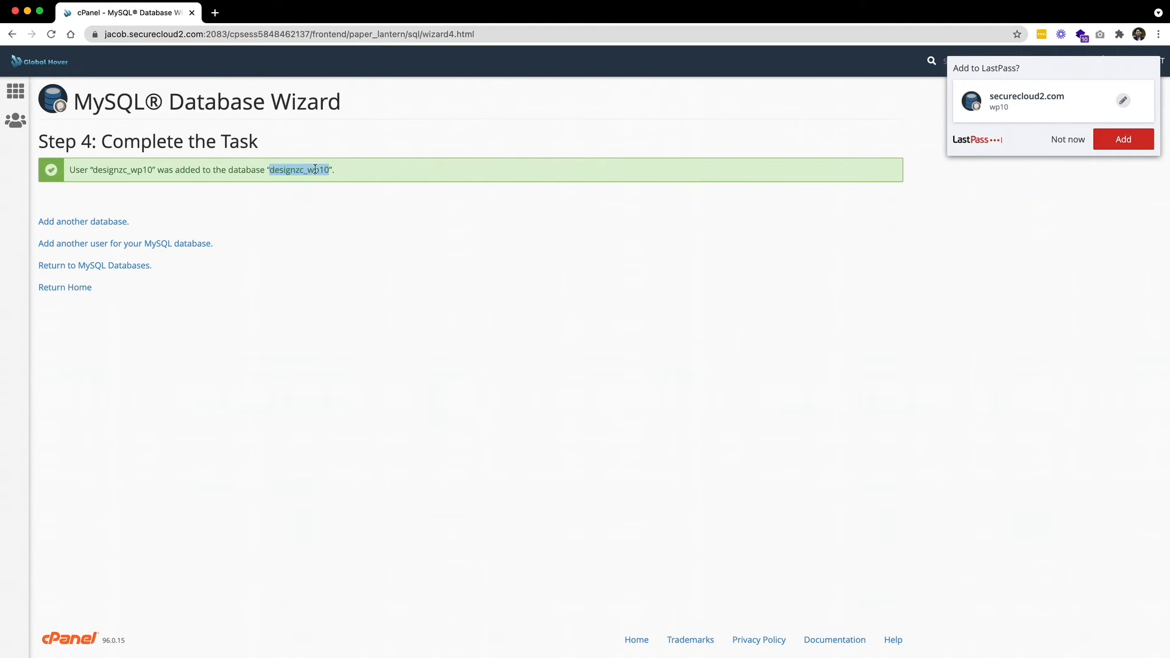
pyautogui.click(1060, 138)
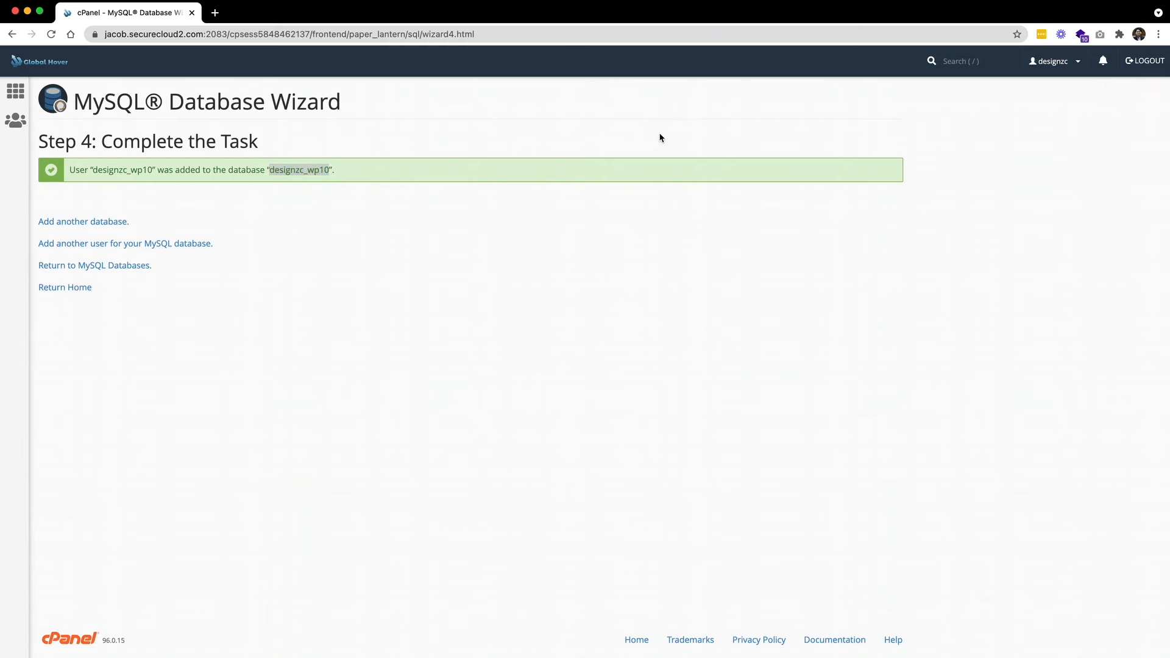
pyautogui.click(13, 90)
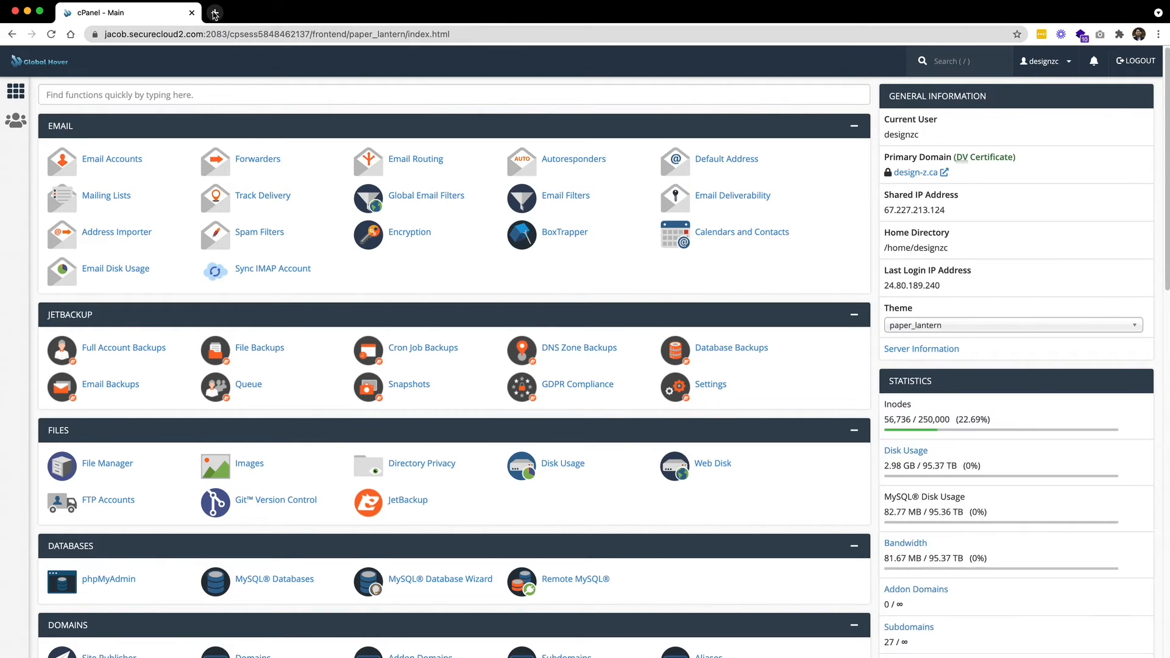
# Step: Go to the WordPress.org download page in a new browser tab
pyautogui.click(215, 12)
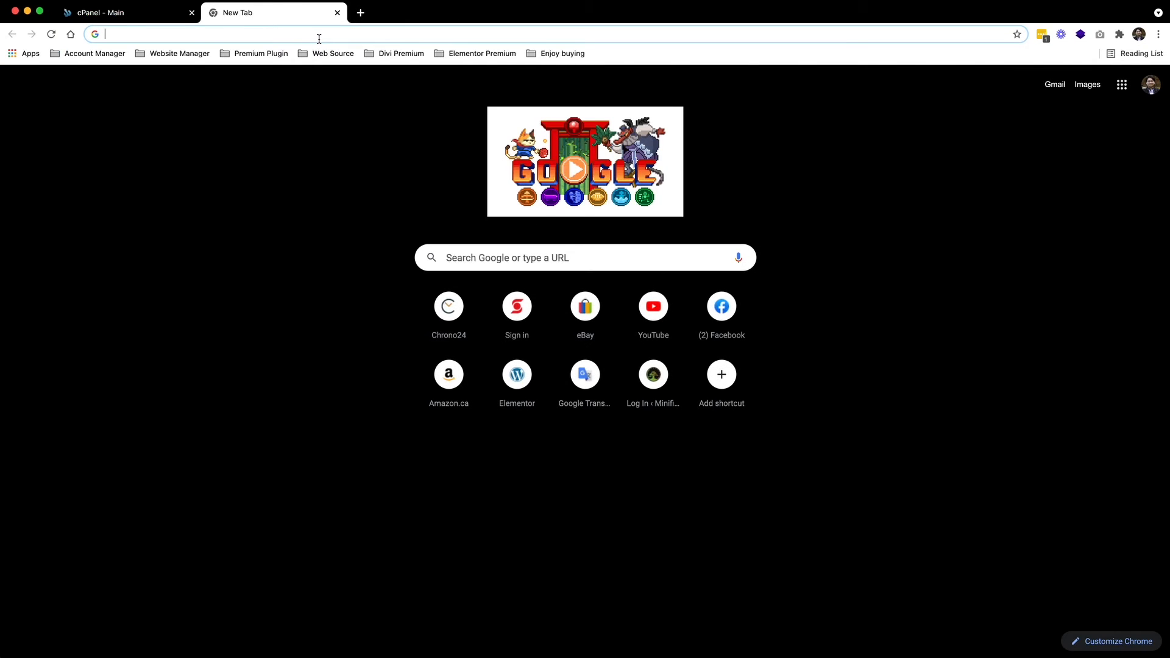
pyautogui.write('wor')
pyautogui.press('Return')
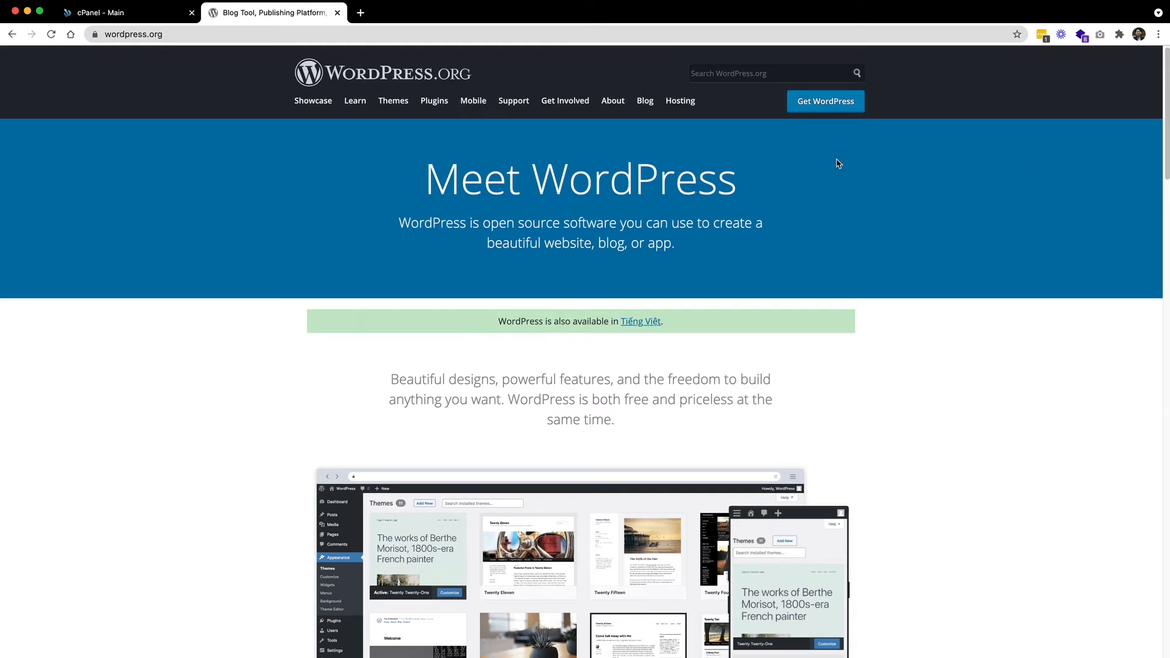
pyautogui.scroll(-2, 836, 162)
pyautogui.scroll(2, 836, 162)
pyautogui.click(847, 110)
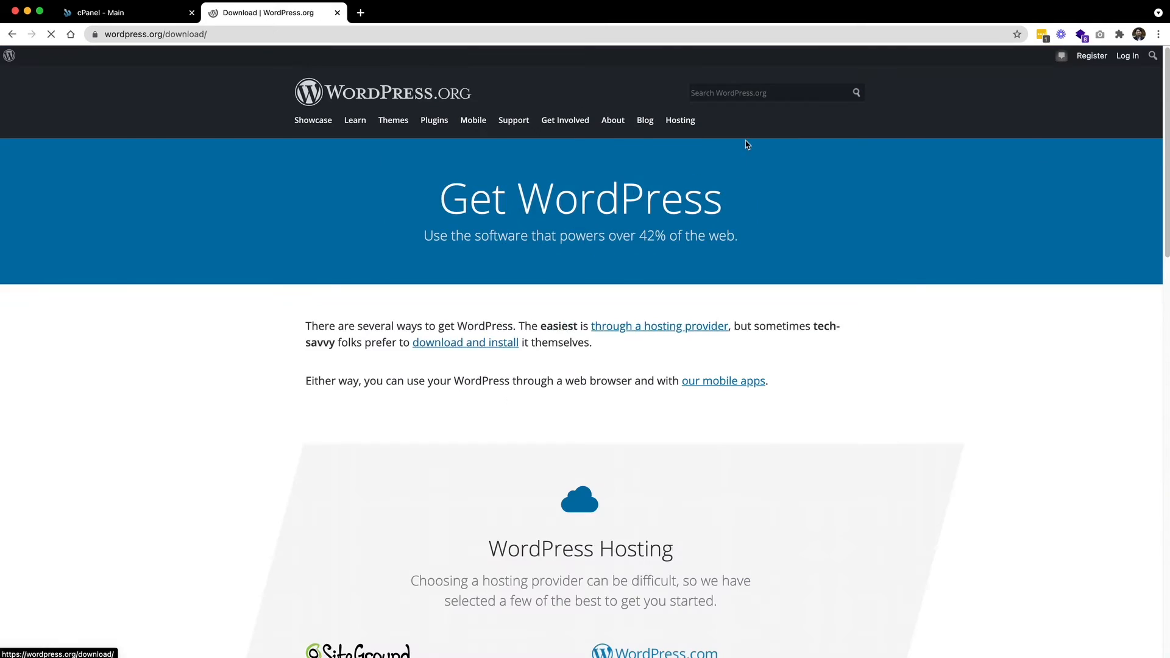
# Step: Download wordpress-5.8.zip, close the Hooray! popup, and switch back to cPanel Main
pyautogui.scroll(-7, 717, 173)
pyautogui.scroll(-5, 717, 172)
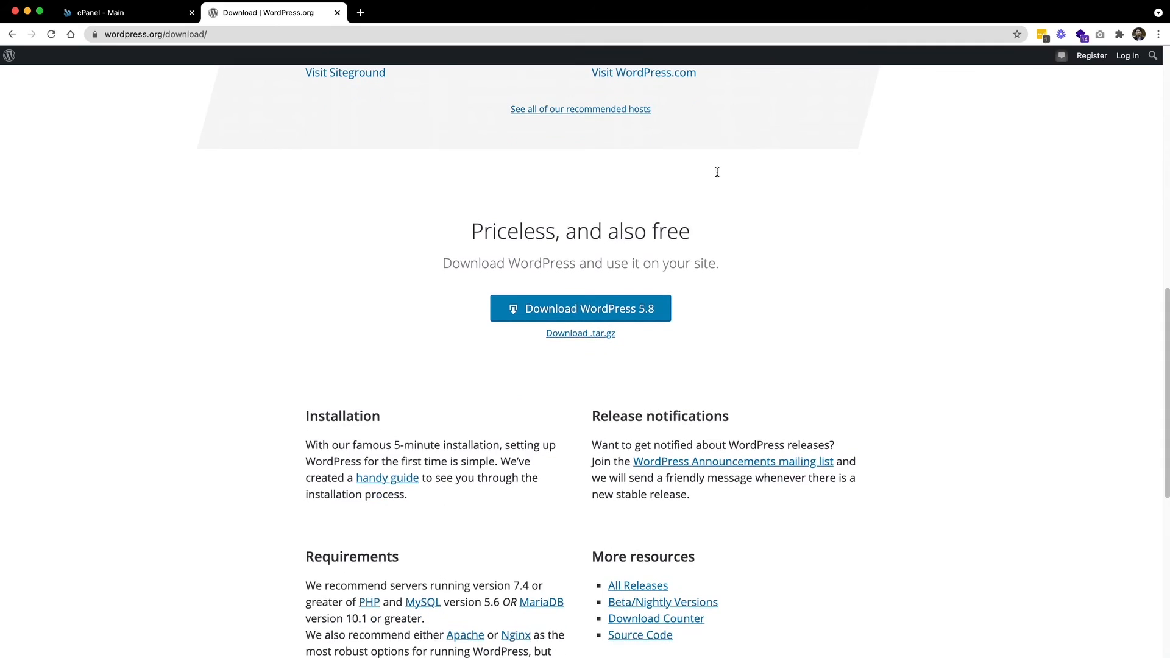
pyautogui.click(590, 318)
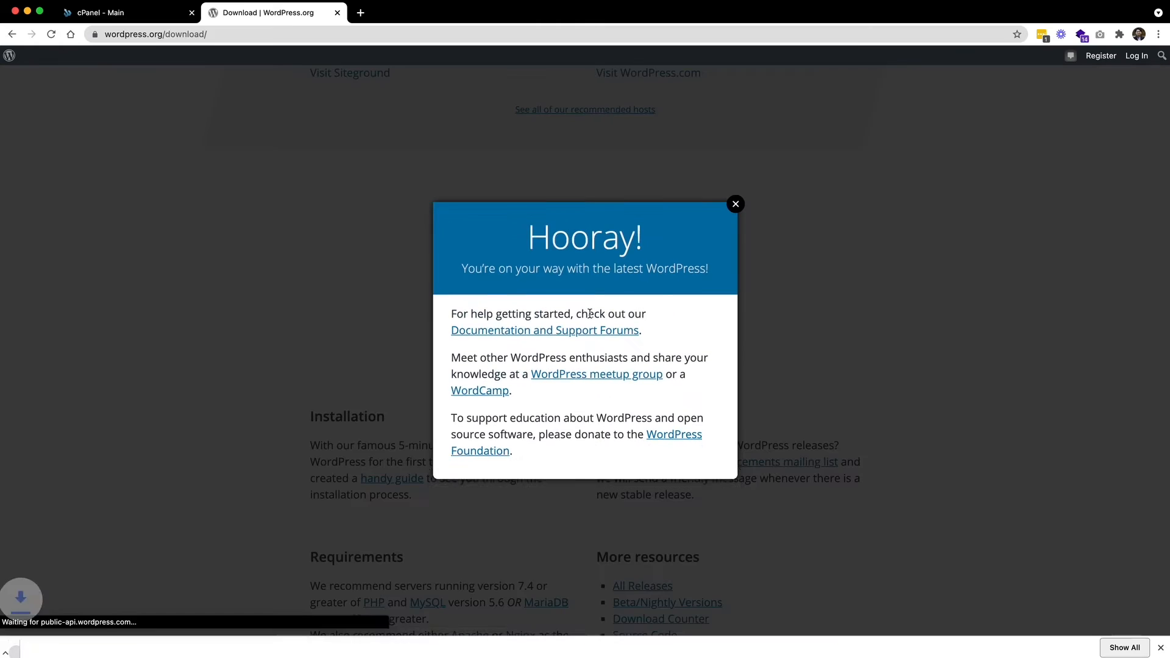
pyautogui.click(736, 198)
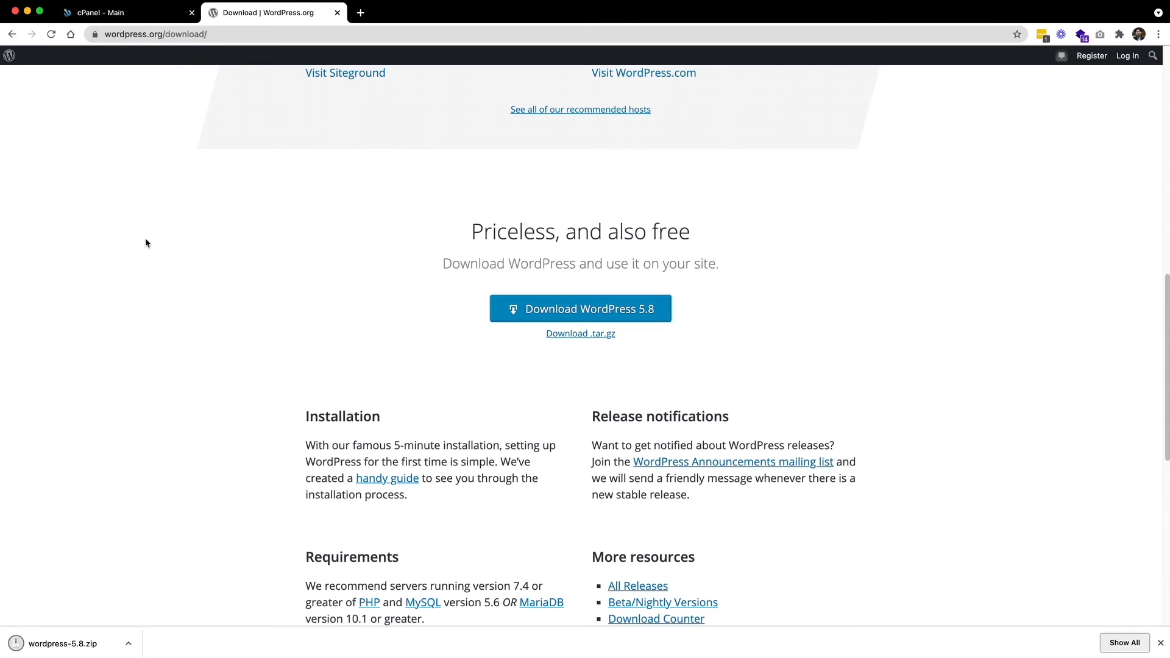
pyautogui.click(148, 17)
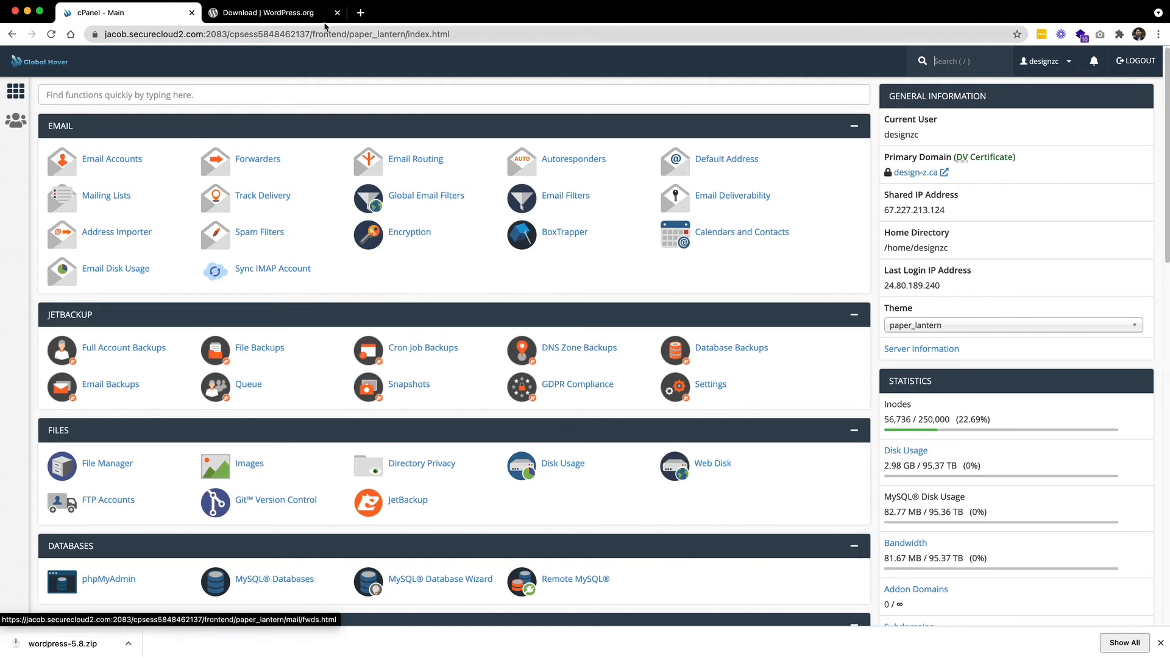
# Step: Close the WordPress download page and open public_html in cPanel File Manager
pyautogui.click(338, 13)
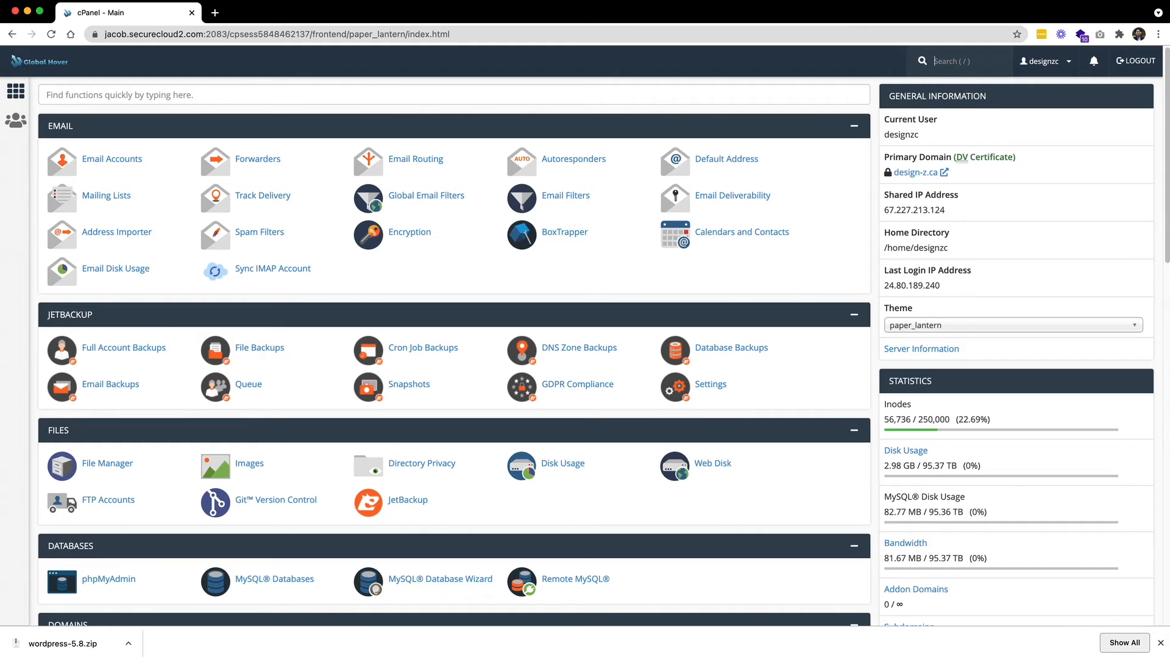
pyautogui.scroll(-1, 145, 376)
pyautogui.click(122, 403)
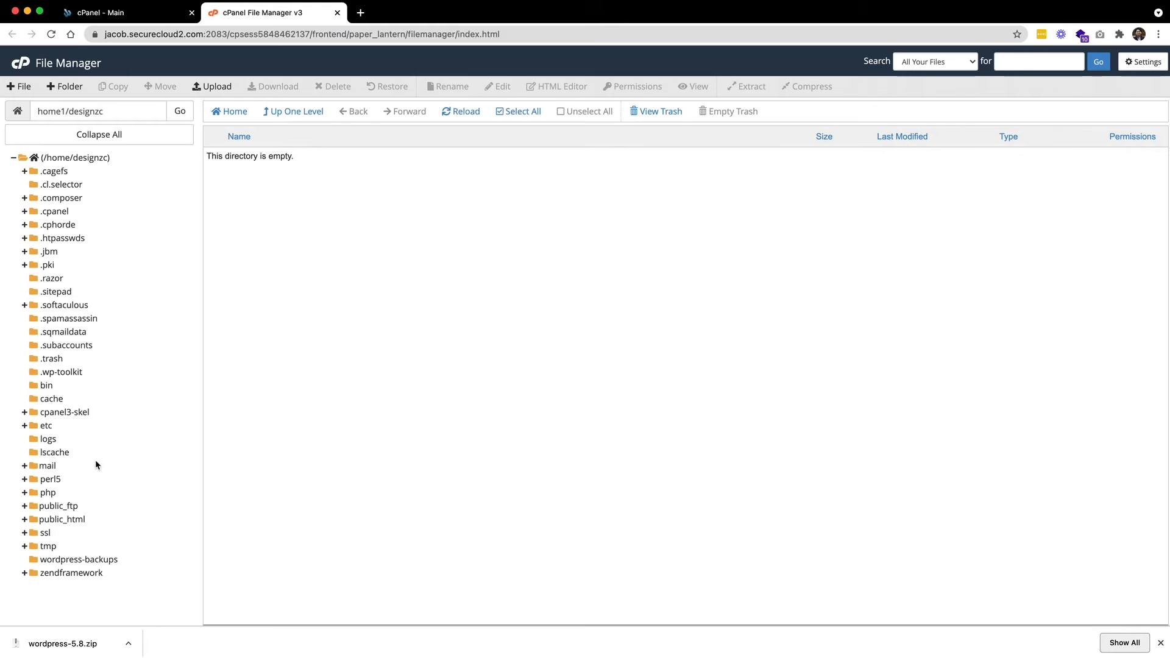
pyautogui.click(69, 522)
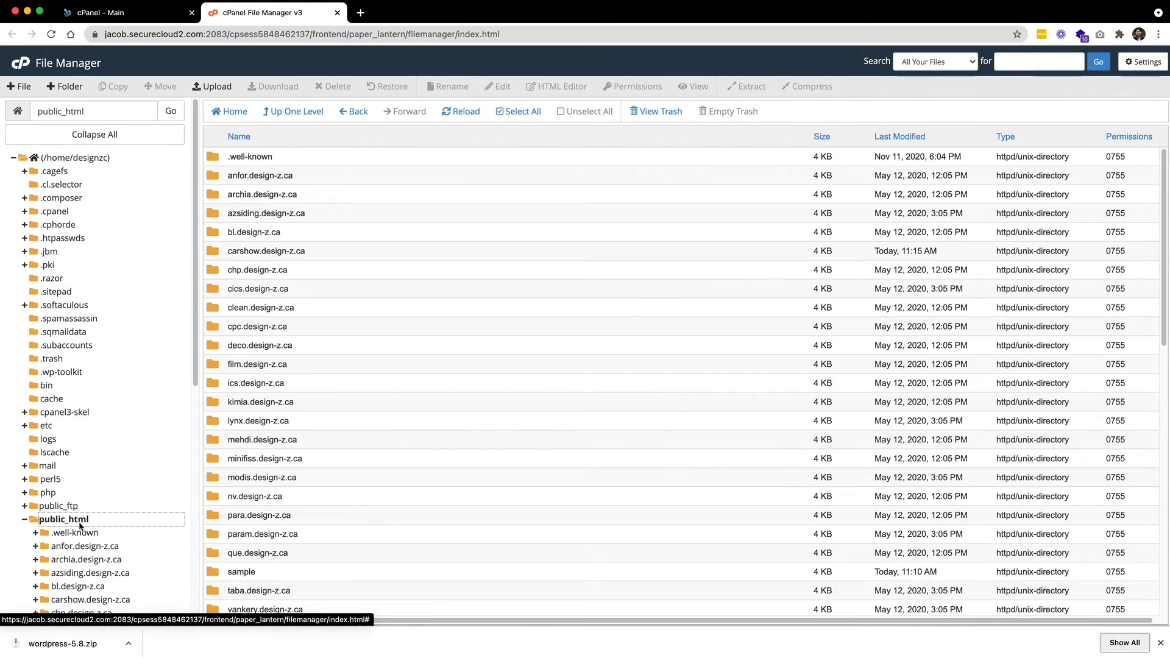
pyautogui.scroll(-4, 86, 526)
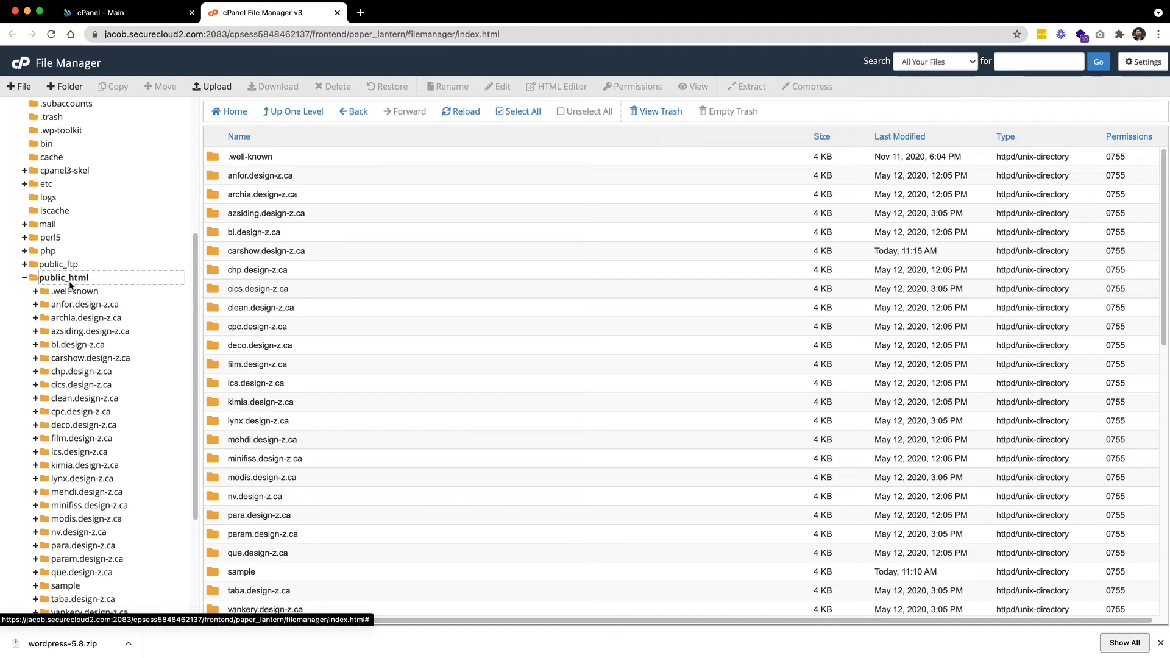
pyautogui.scroll(1, 87, 267)
pyautogui.scroll(3, 87, 267)
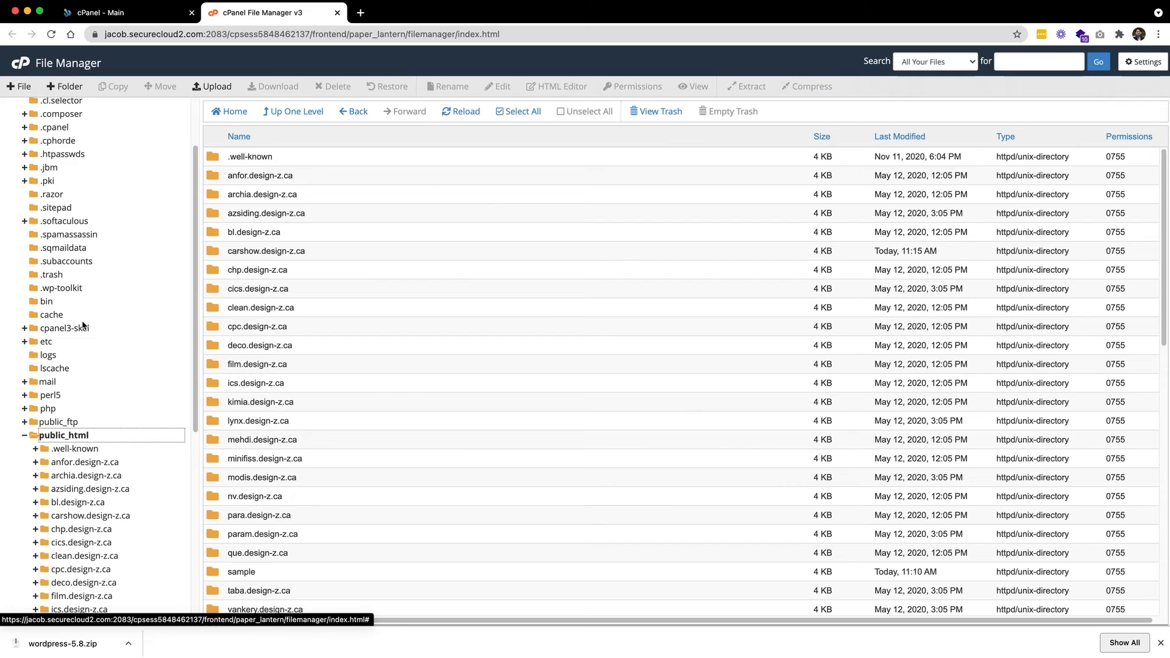
pyautogui.scroll(2, 54, 293)
# Step: Go back to public_html from the home directory and open the wpclient2.design-z.ca folder
pyautogui.click(60, 158)
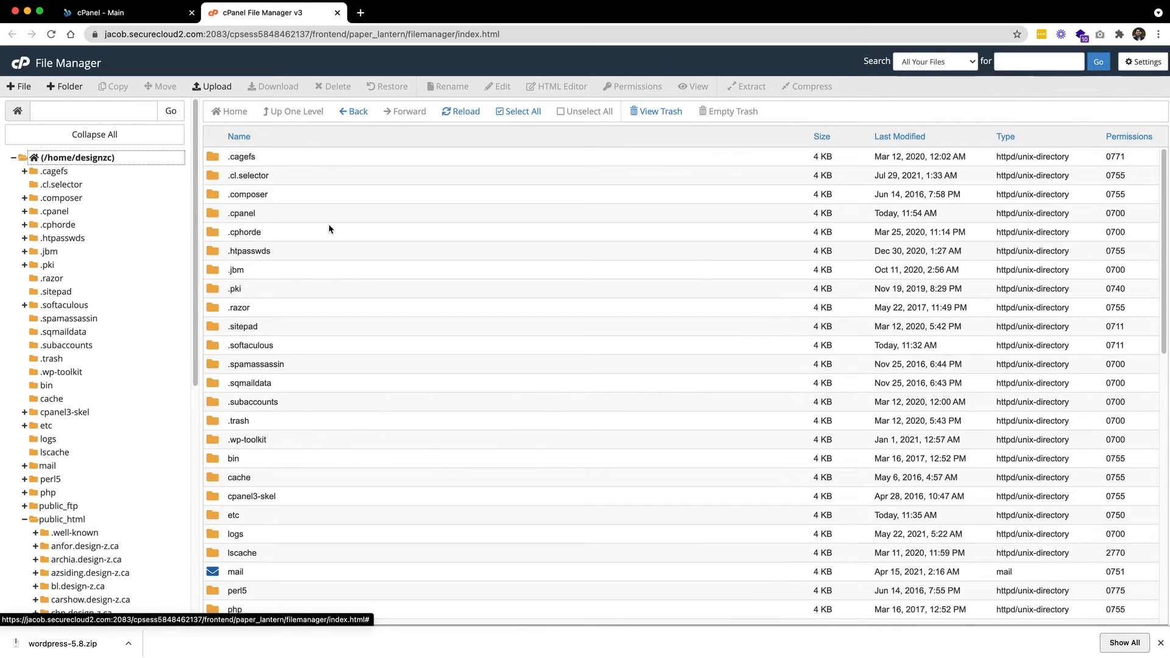
pyautogui.scroll(-3, 304, 305)
pyautogui.scroll(3, 275, 323)
pyautogui.scroll(-3, 119, 375)
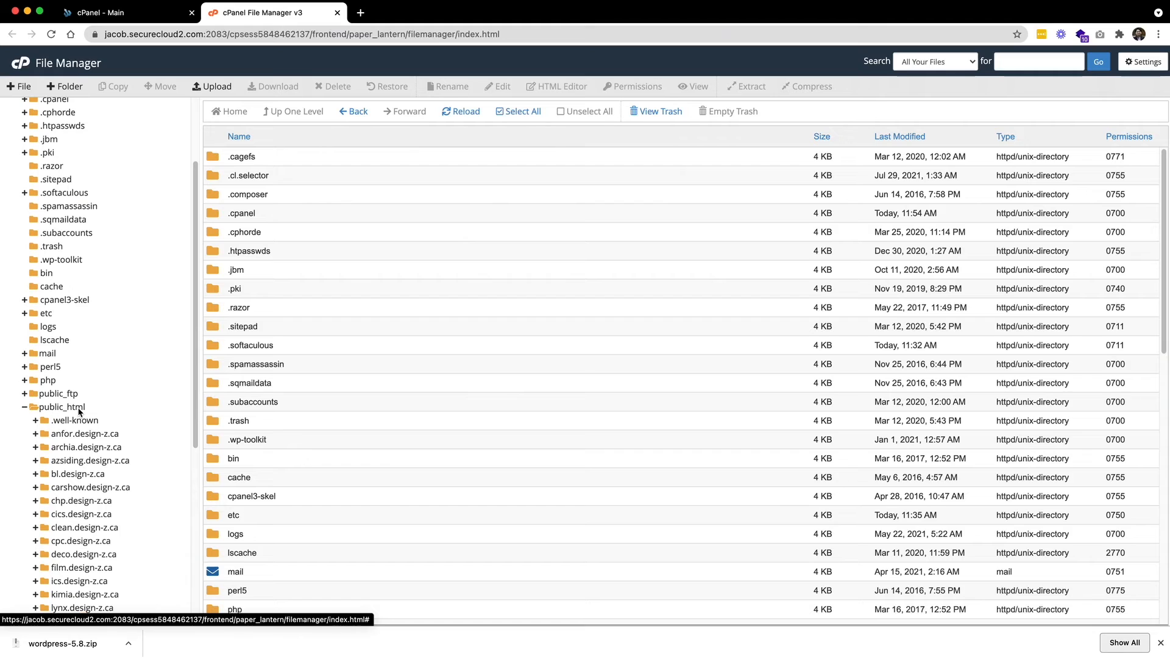
pyautogui.click(80, 410)
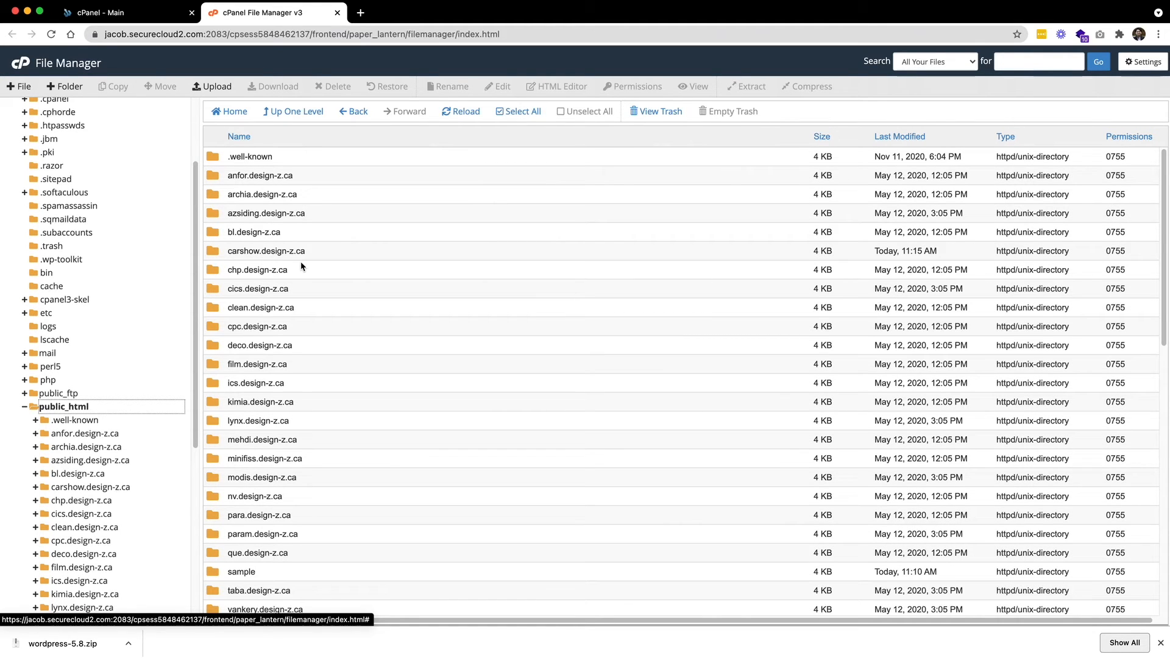
pyautogui.scroll(-5, 253, 243)
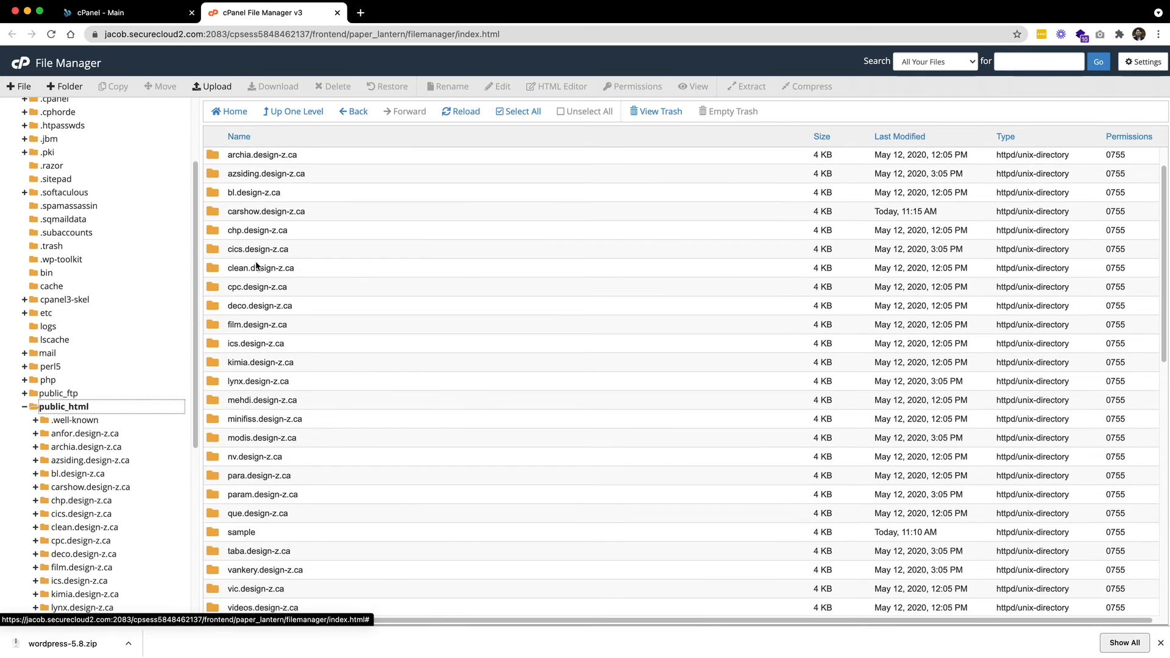
pyautogui.scroll(-4, 260, 280)
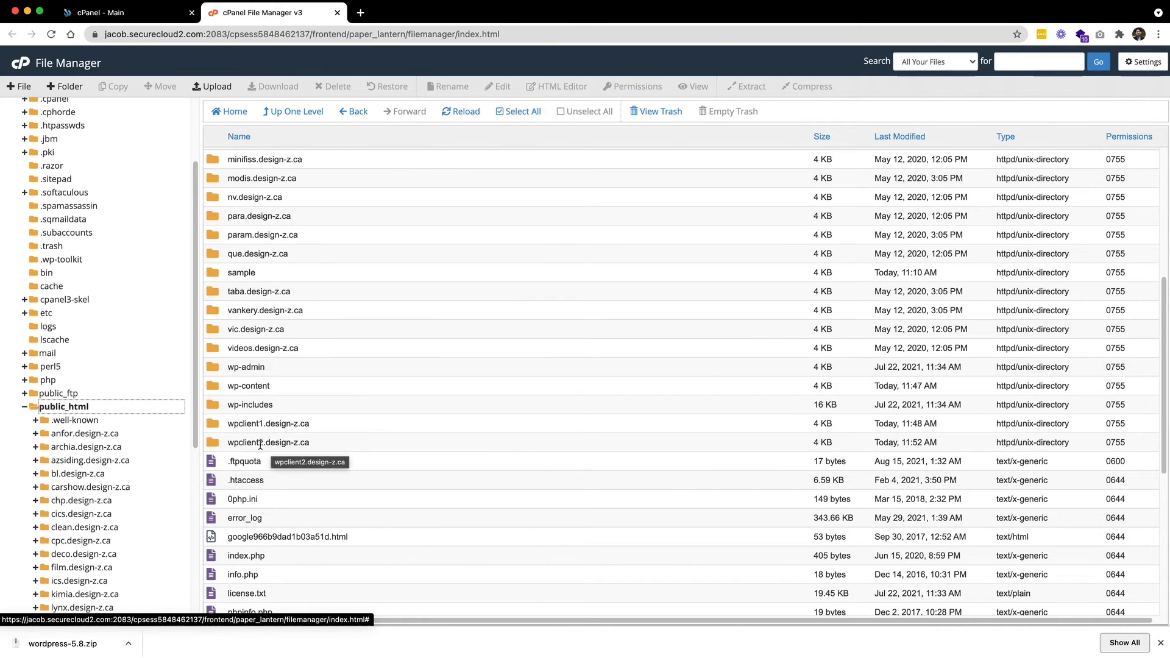
pyautogui.click(304, 441)
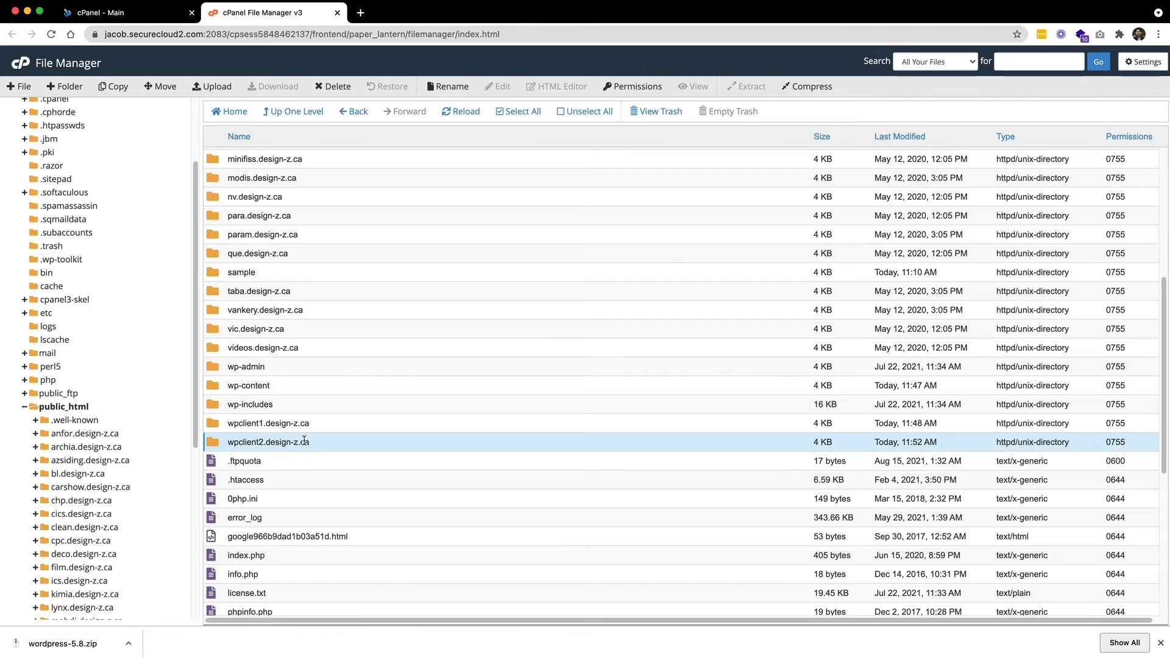
pyautogui.click(334, 446)
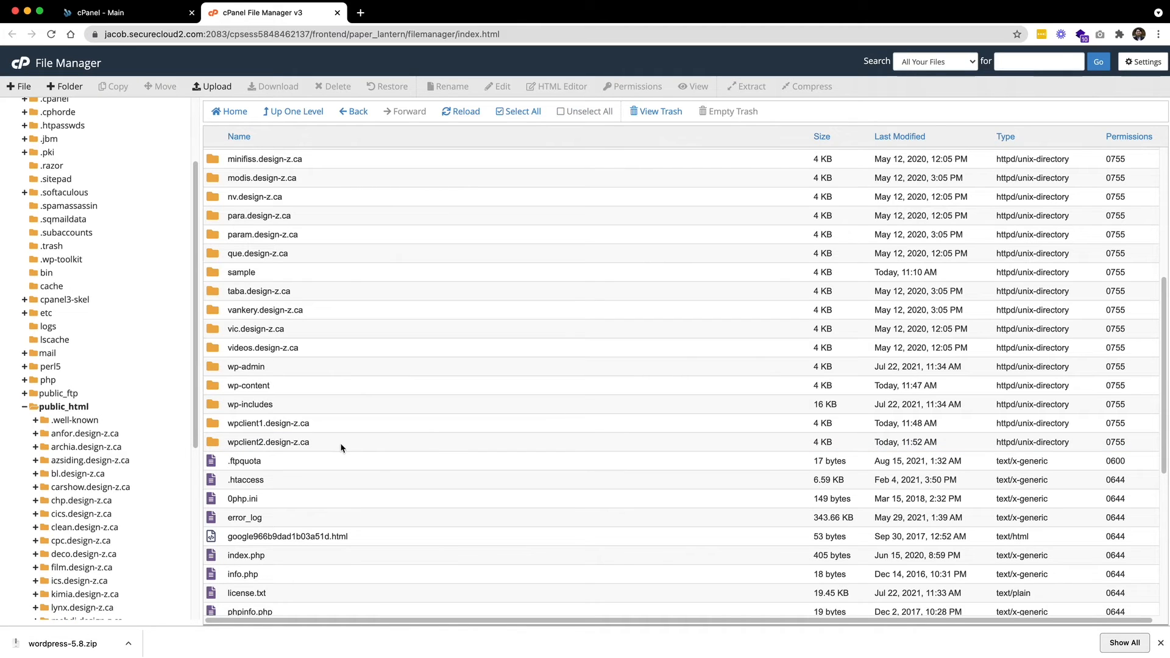
pyautogui.doubleClick(343, 445)
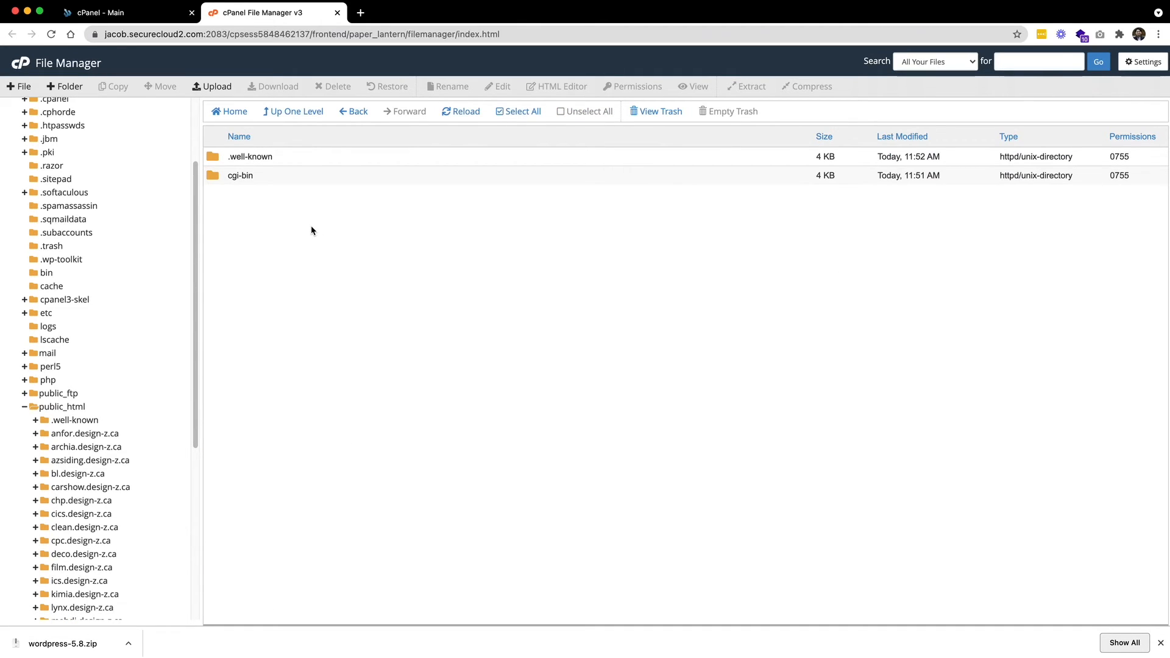
# Step: Delete the .well-known and cgi-bin folders to the trash
pyautogui.doubleClick(308, 157)
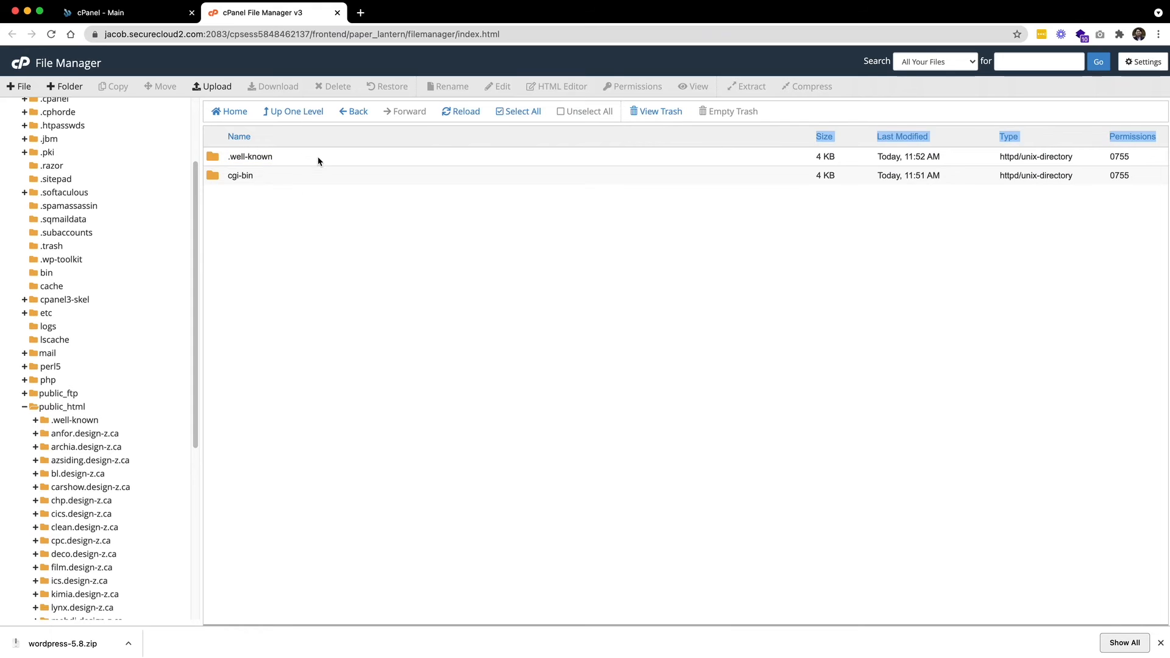
pyautogui.click(318, 161)
pyautogui.keyDown('shift'); pyautogui.click(320, 173); pyautogui.keyUp('shift')
pyautogui.rightClick(322, 177)
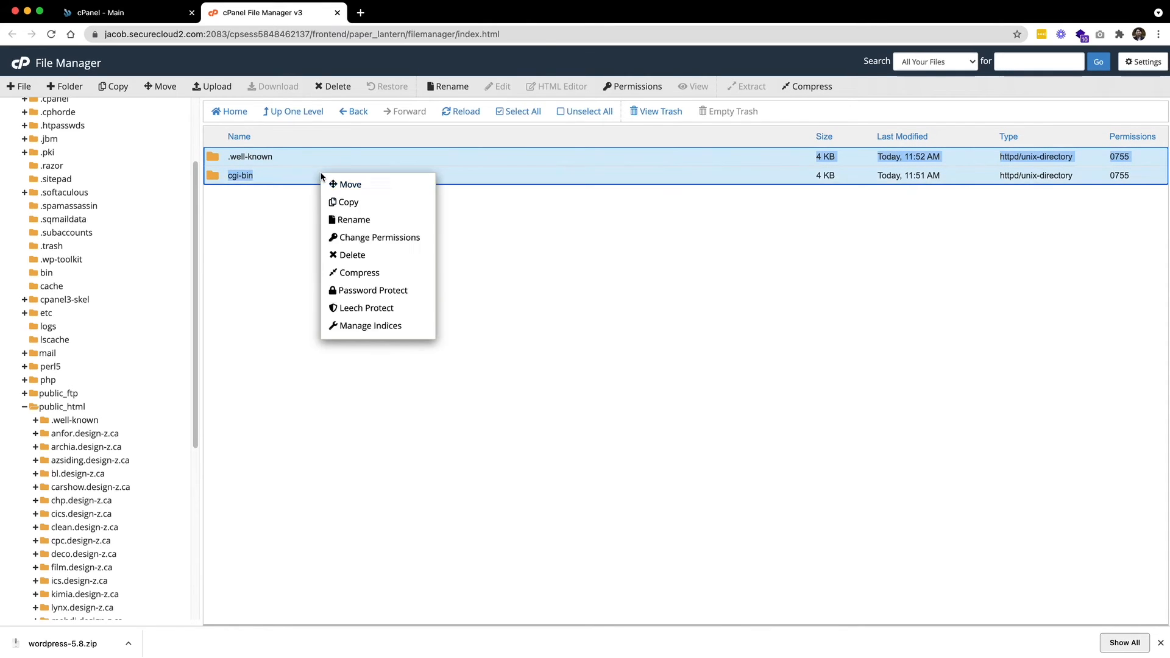
pyautogui.click(390, 255)
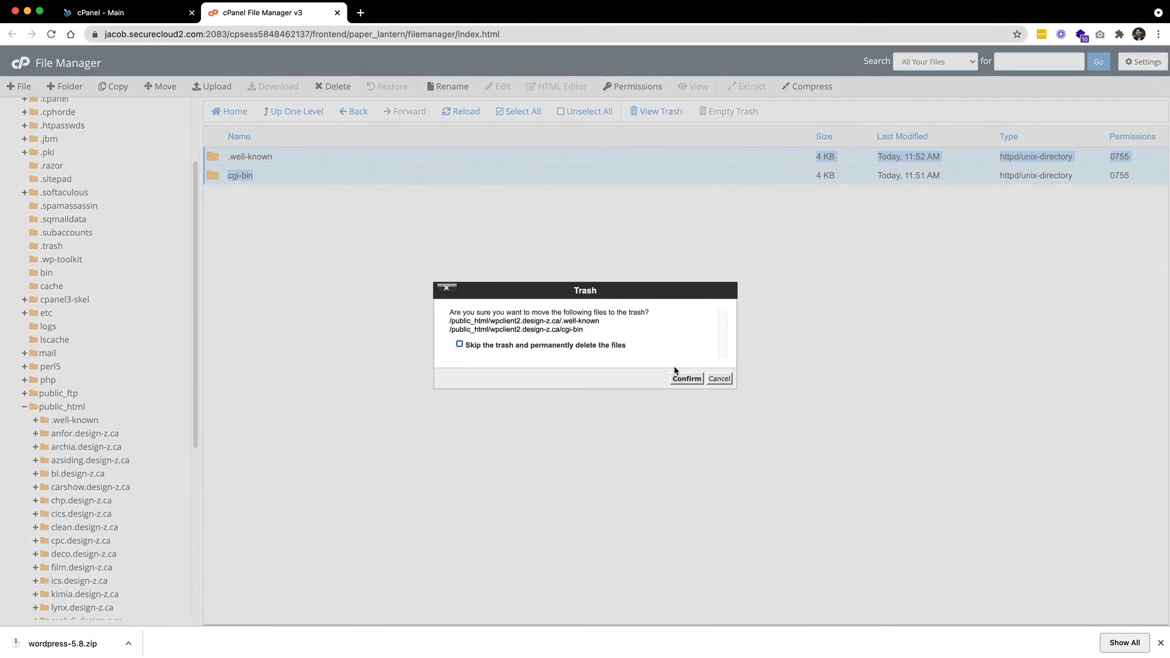
pyautogui.click(687, 378)
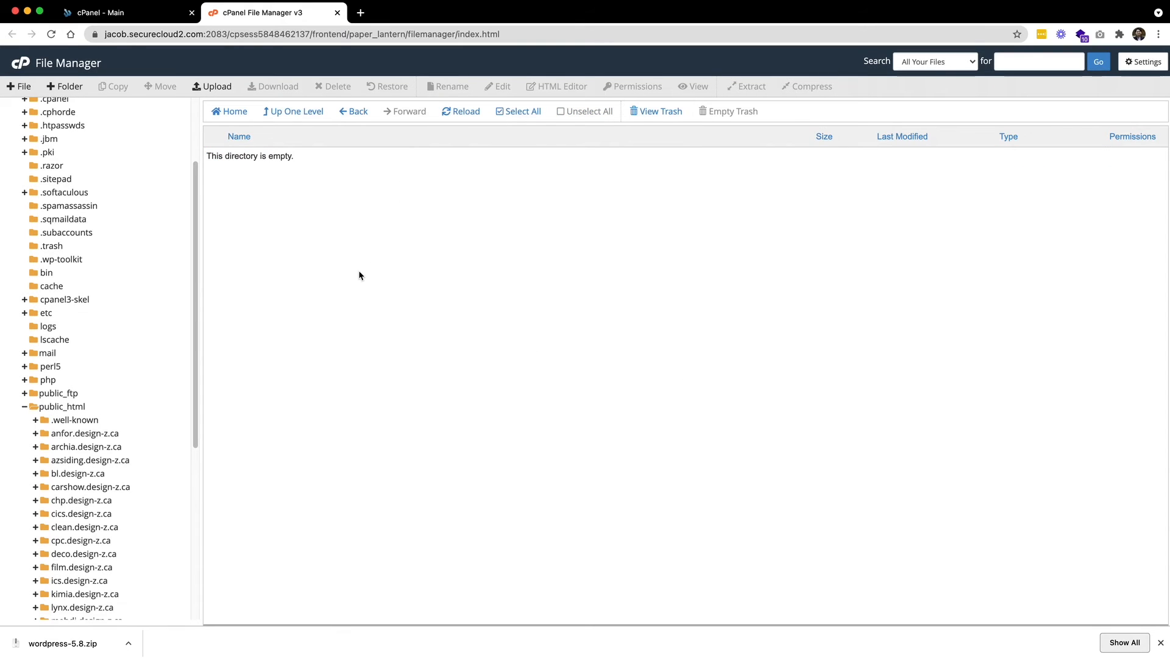
# Step: Upload wordpress-5.8.zip into the wpclient2.design-z.ca folder and return to the listing
pyautogui.click(214, 88)
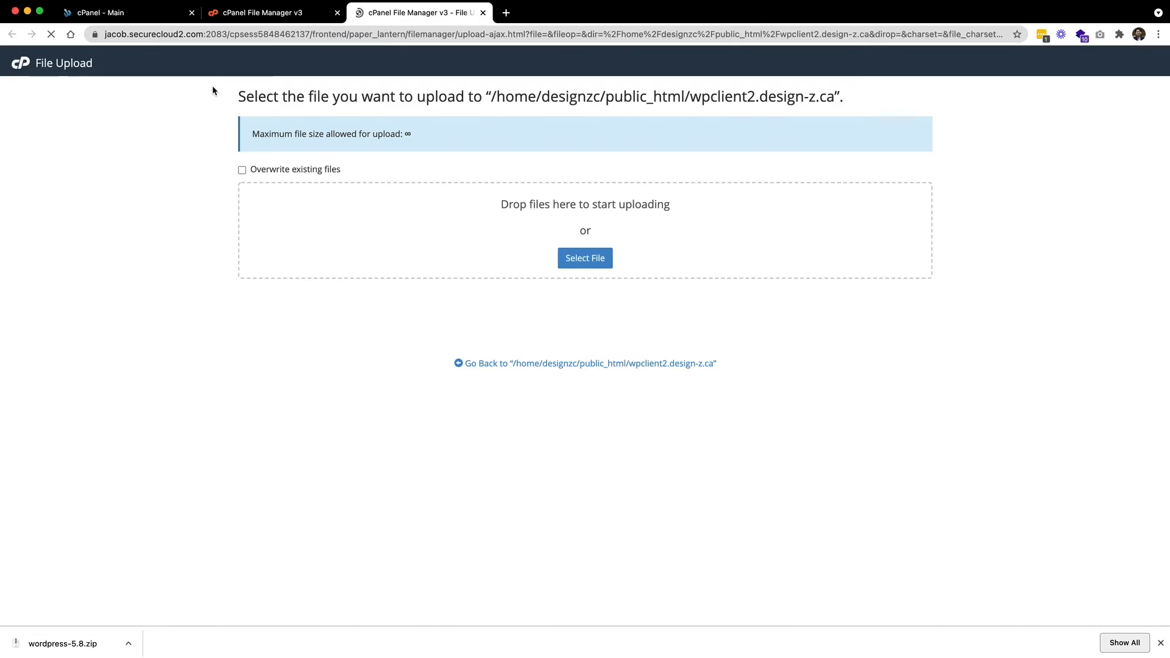
pyautogui.moveTo(50, 656); pyautogui.dragTo(423, 230)
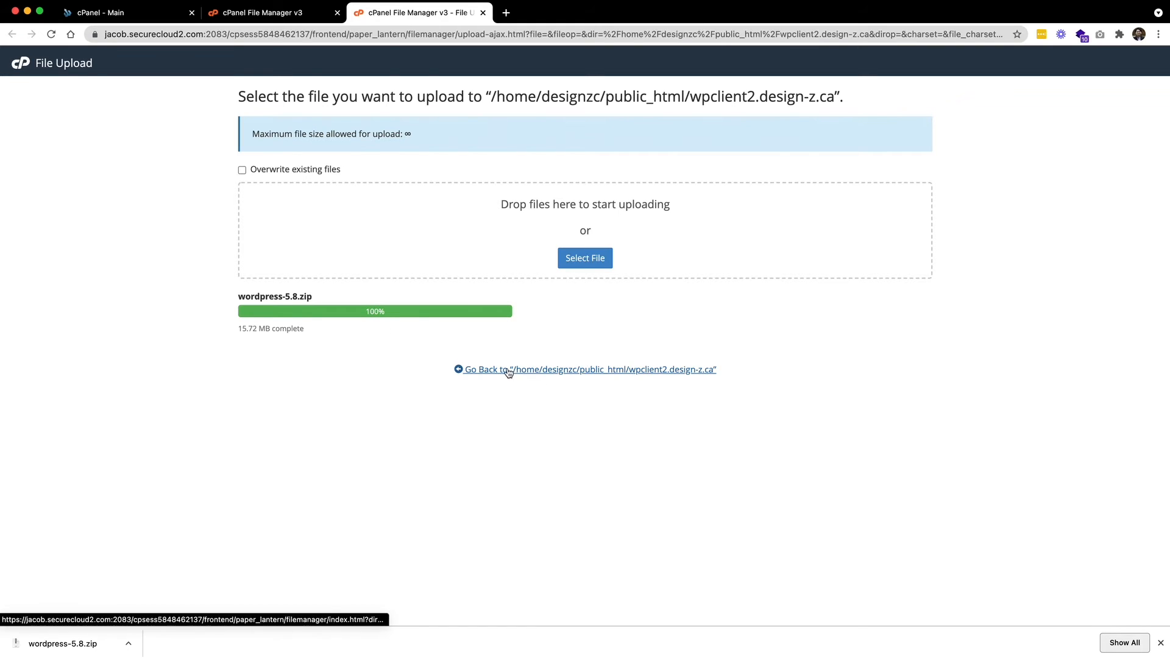
pyautogui.click(541, 369)
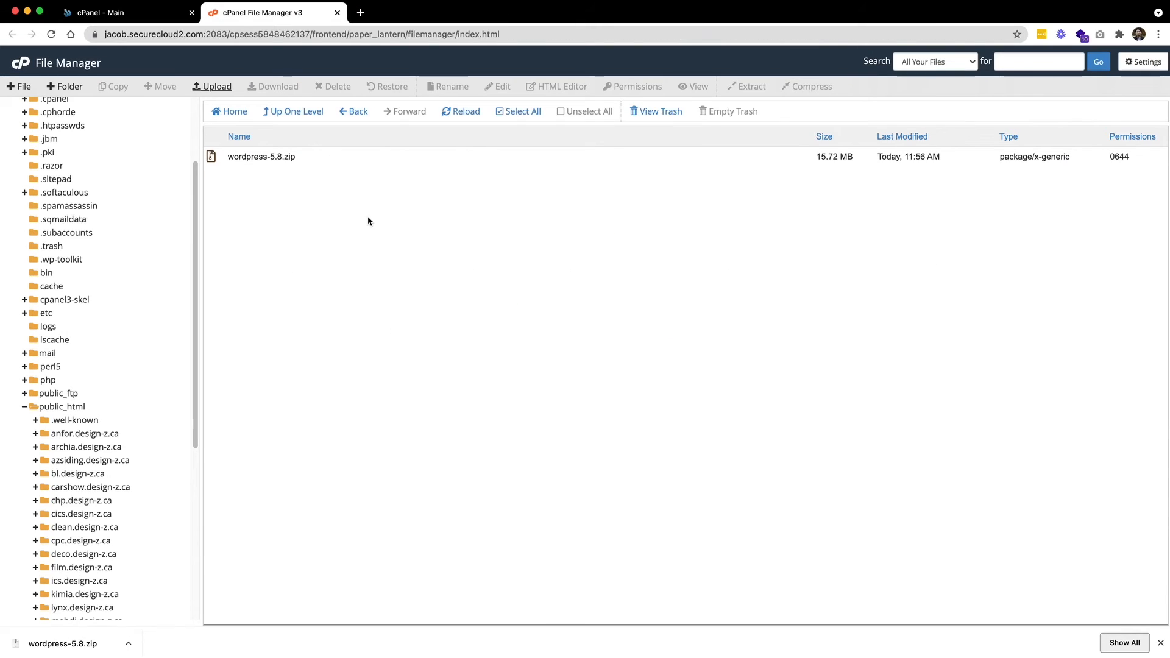
# Step: Extract wordpress-5.8.zip into the wpclient2.design-z.ca folder
pyautogui.click(322, 160)
pyautogui.rightClick(322, 160)
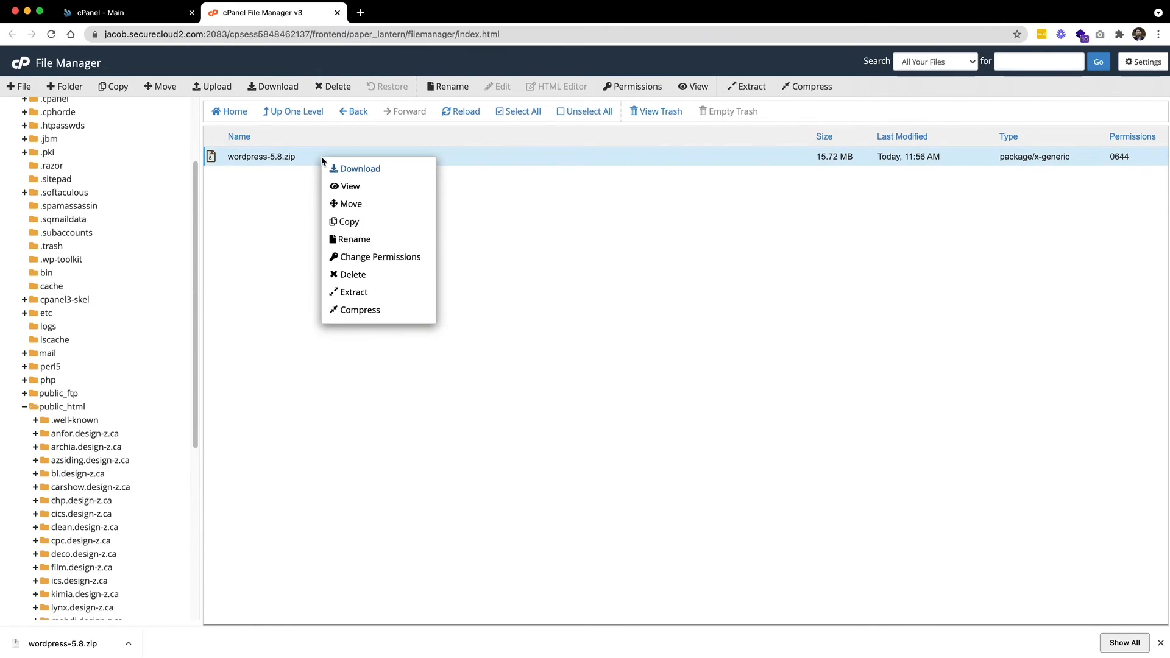
pyautogui.click(279, 227)
pyautogui.rightClick(299, 160)
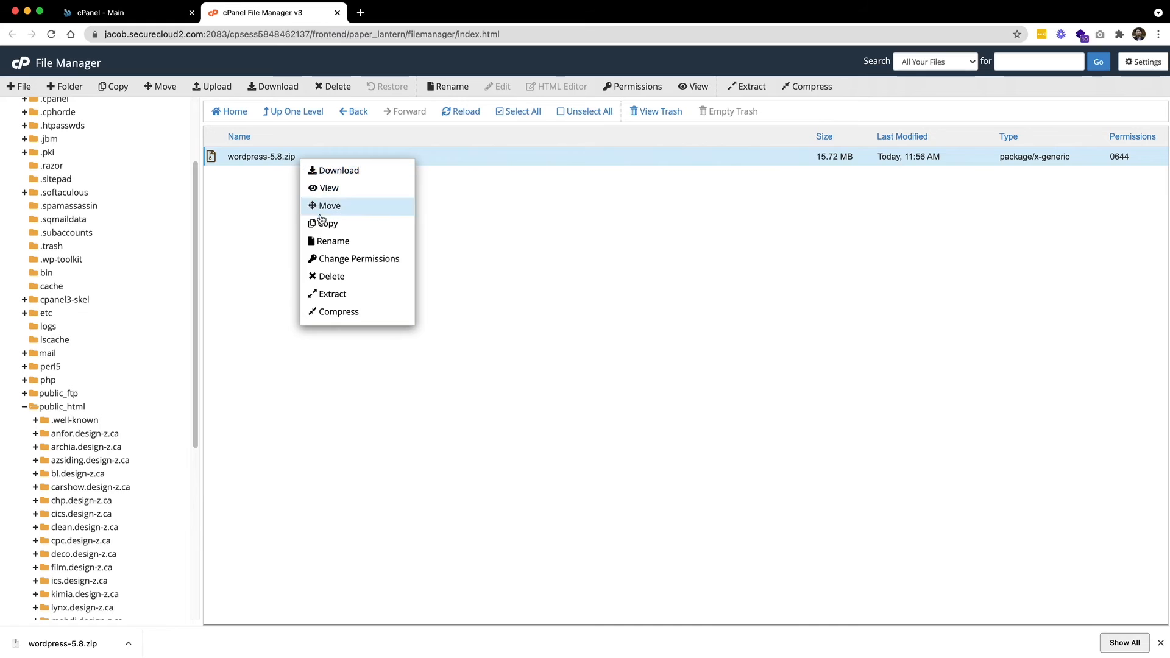
pyautogui.click(333, 294)
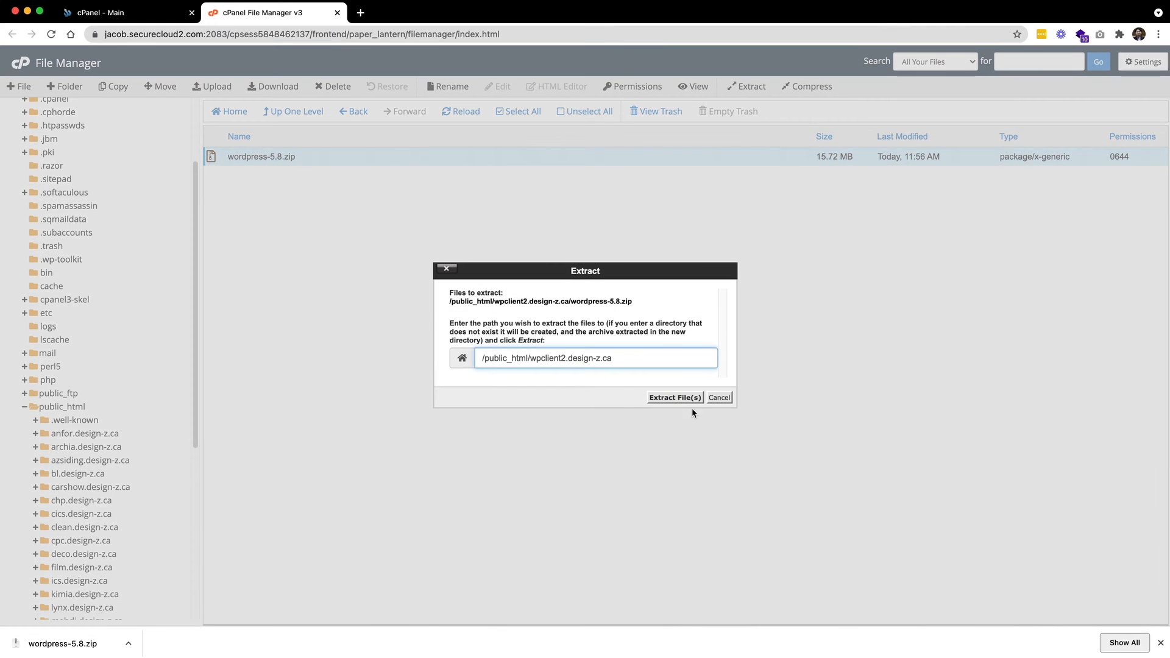
pyautogui.click(673, 399)
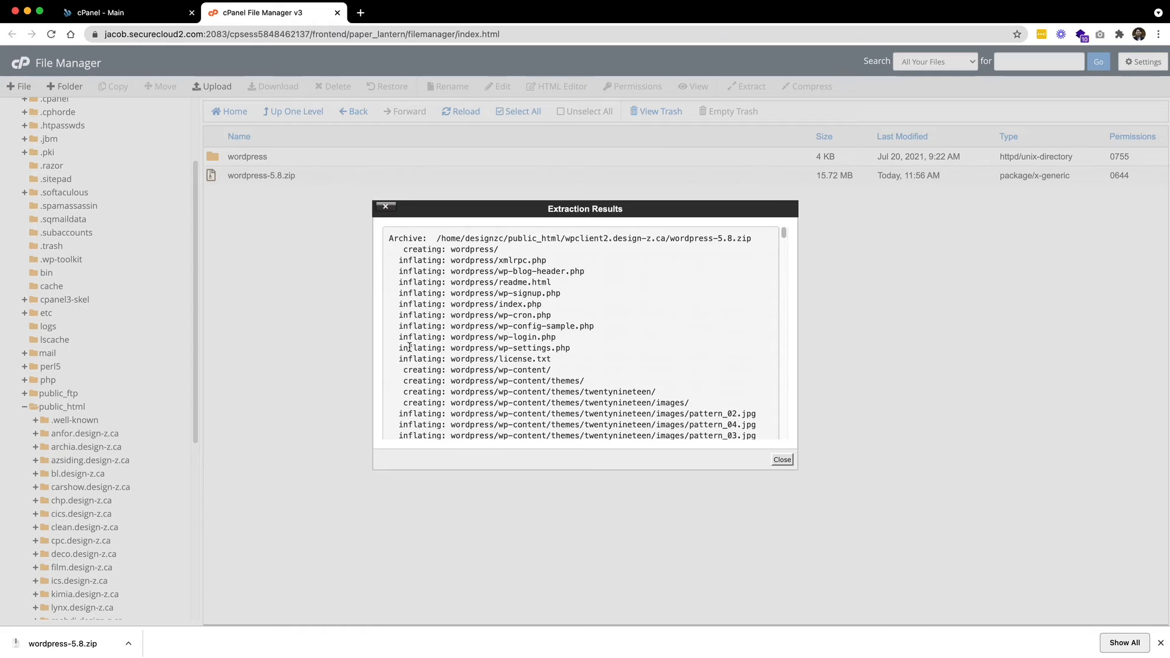
pyautogui.click(783, 460)
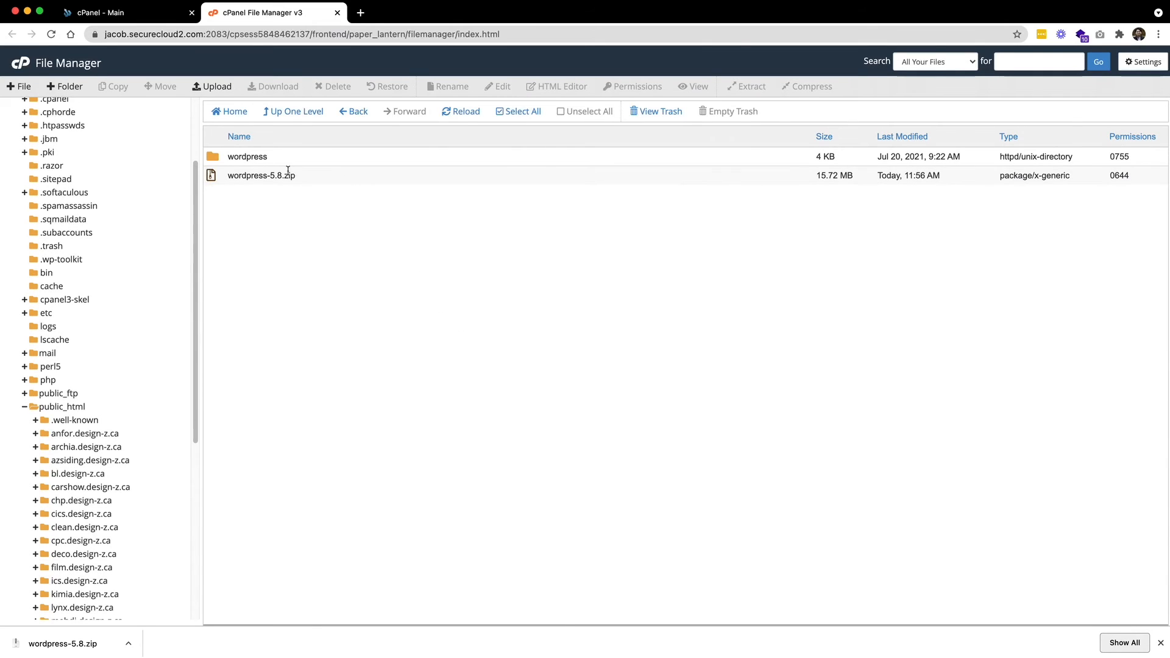
# Step: Delete the wordpress-5.8.zip archive to the trash
pyautogui.click(339, 176)
pyautogui.rightClick(338, 177)
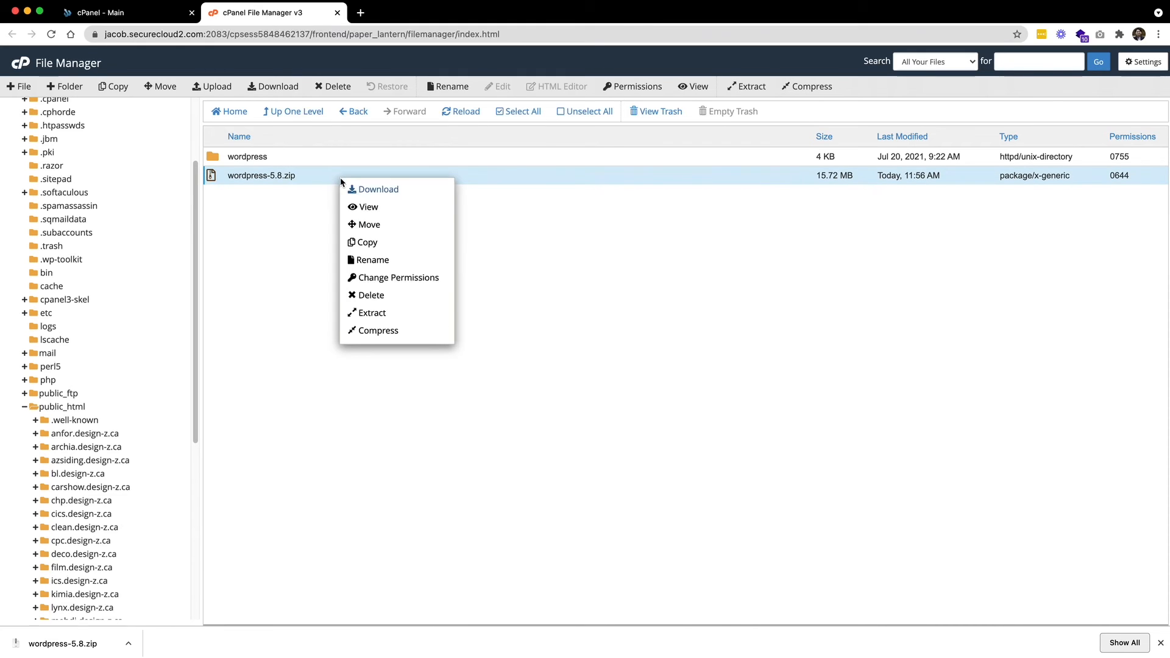
pyautogui.click(386, 296)
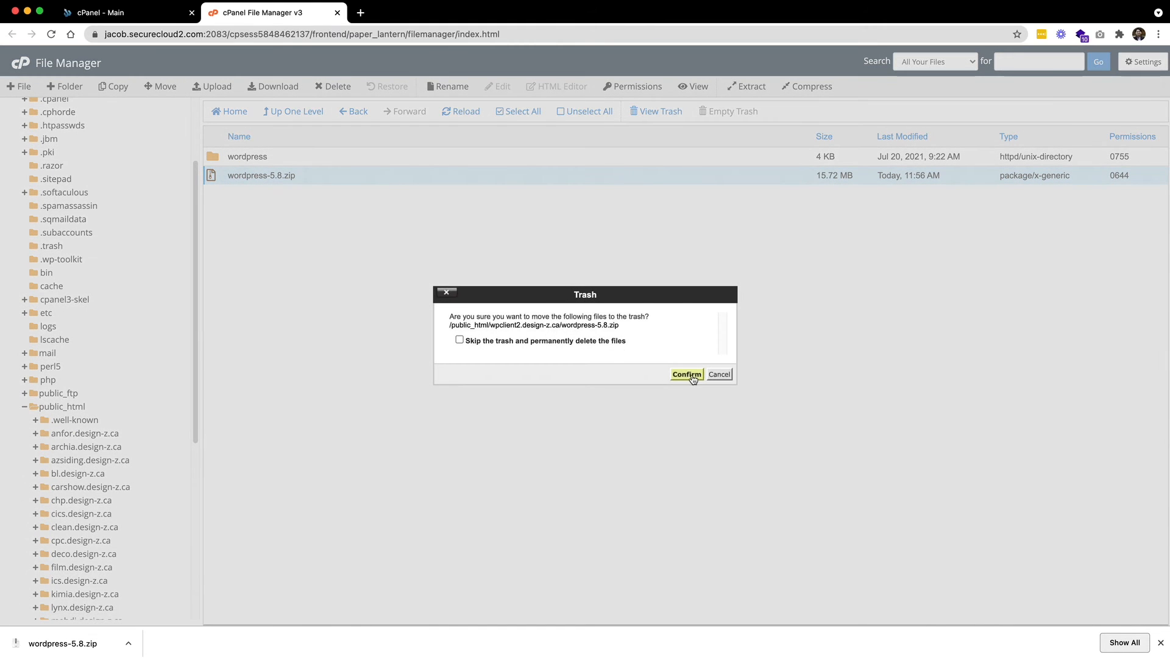
pyautogui.click(691, 375)
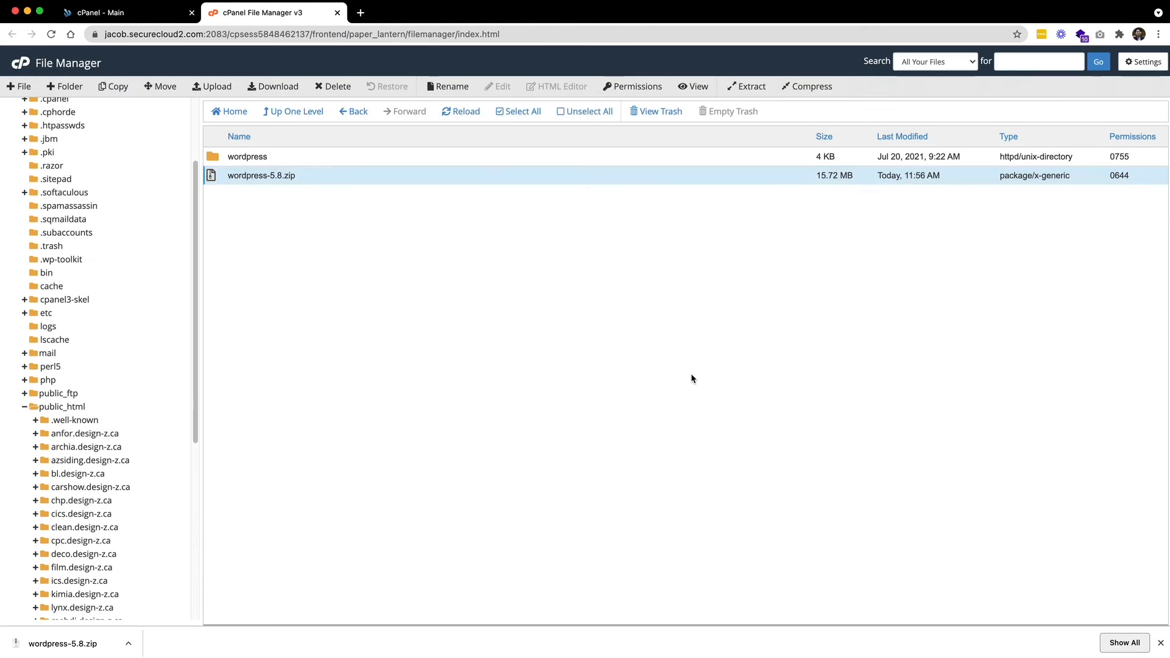
# Step: Open the wordpress folder and select all its files and folders
pyautogui.doubleClick(293, 157)
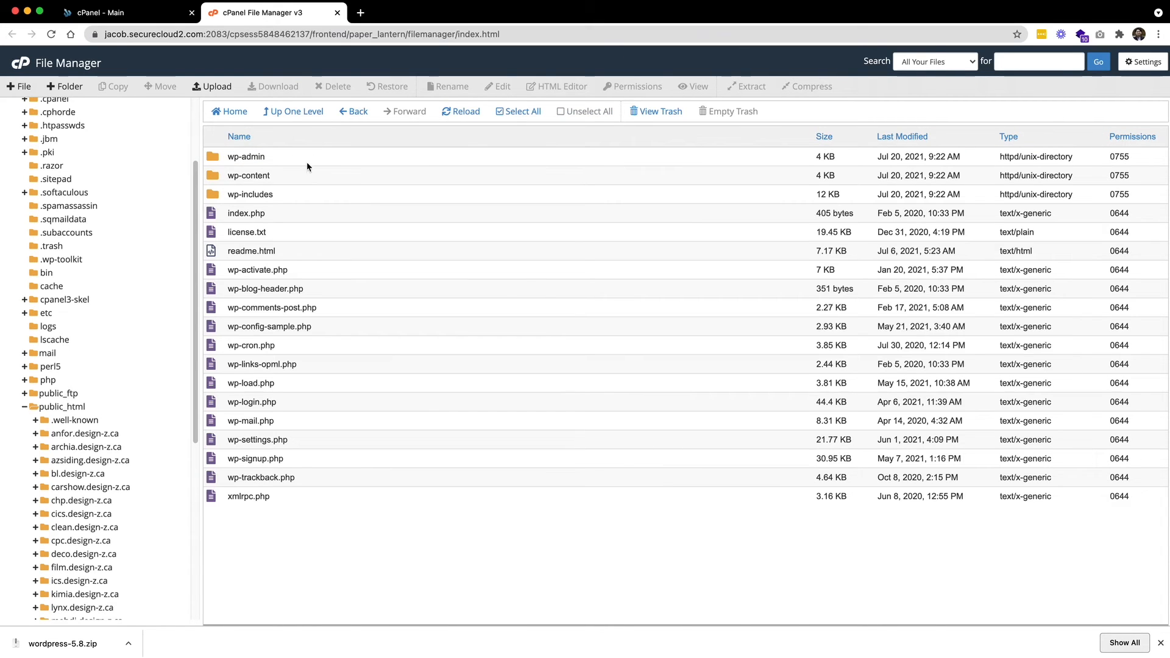
pyautogui.click(317, 158)
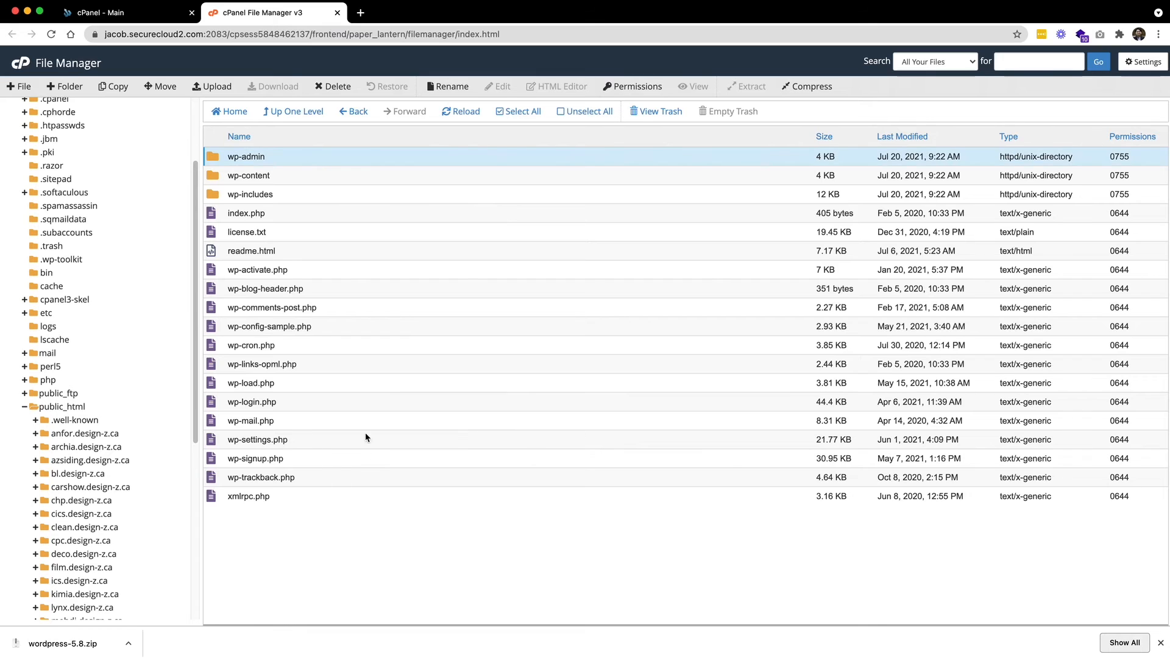
pyautogui.keyDown('shift'); pyautogui.click(354, 495); pyautogui.keyUp('shift')
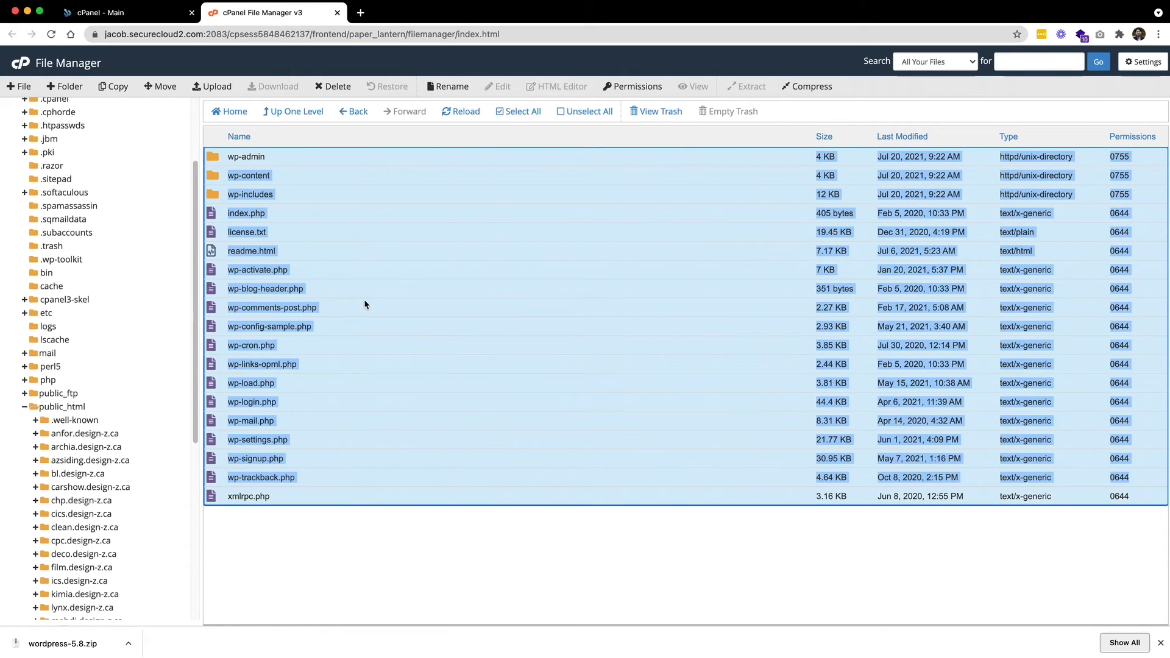
pyautogui.click(348, 536)
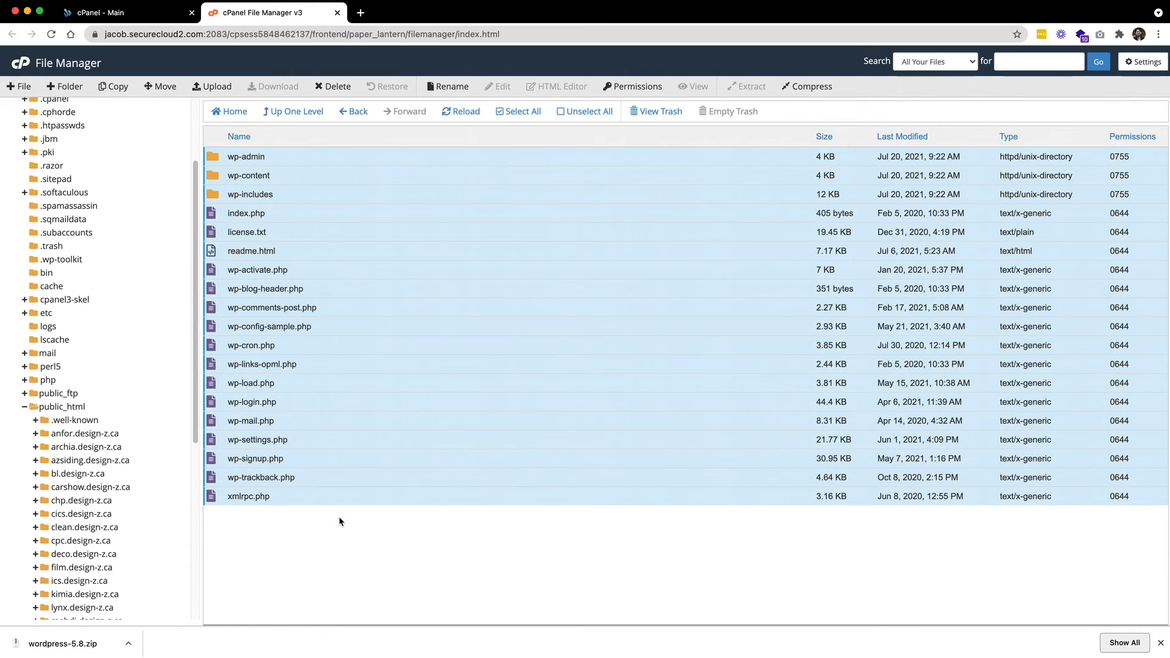
pyautogui.click(354, 159)
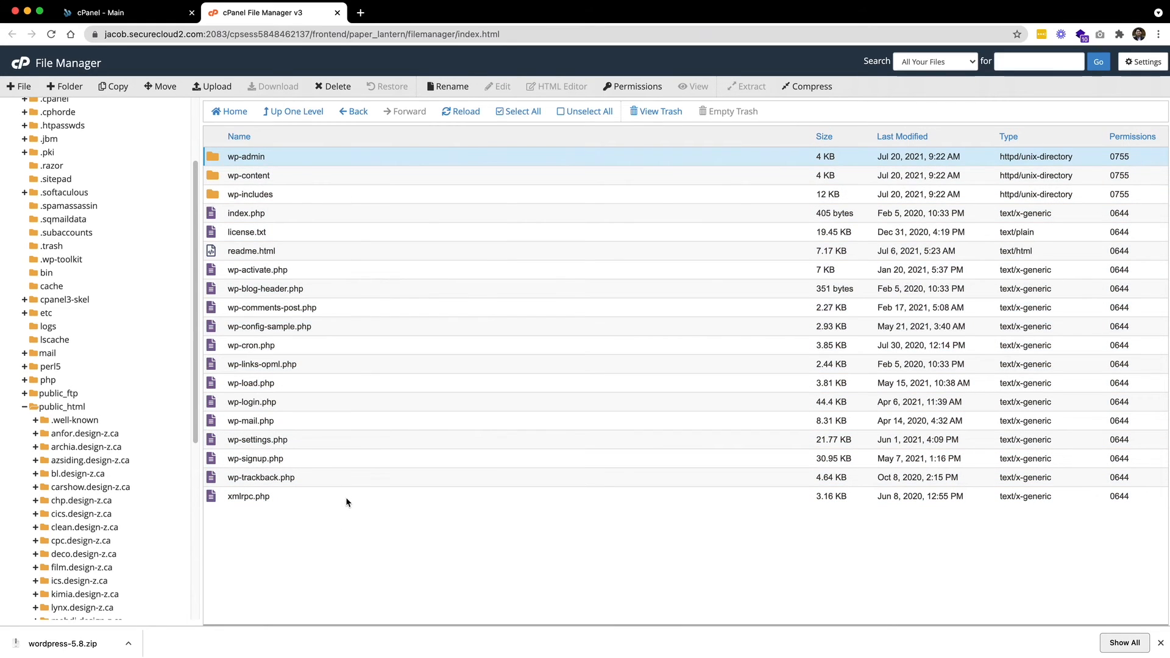
pyautogui.press('super+a')
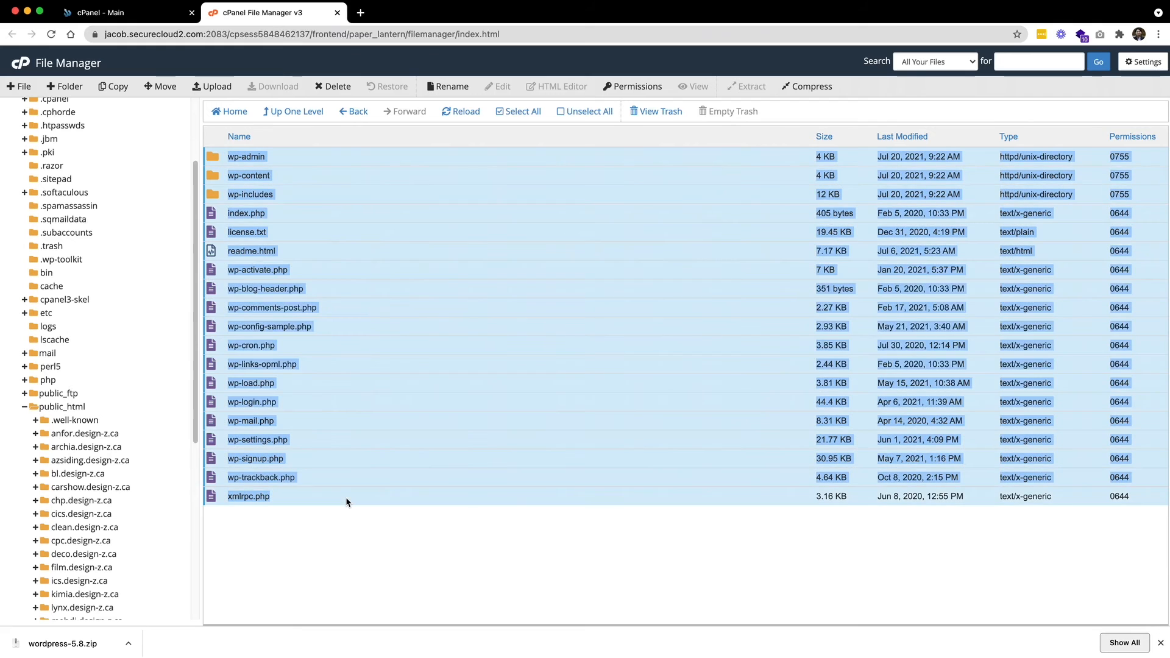
# Step: Move the selected WordPress files up into wpclient2.design-z.ca and reopen that folder
pyautogui.rightClick(391, 273)
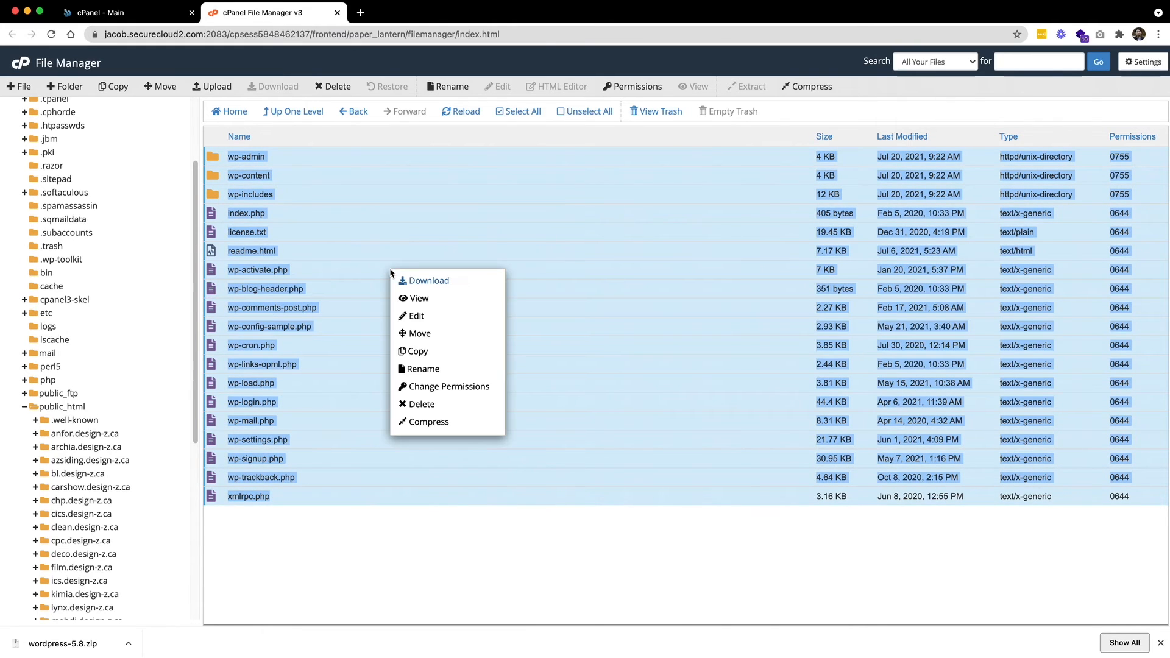
pyautogui.click(426, 337)
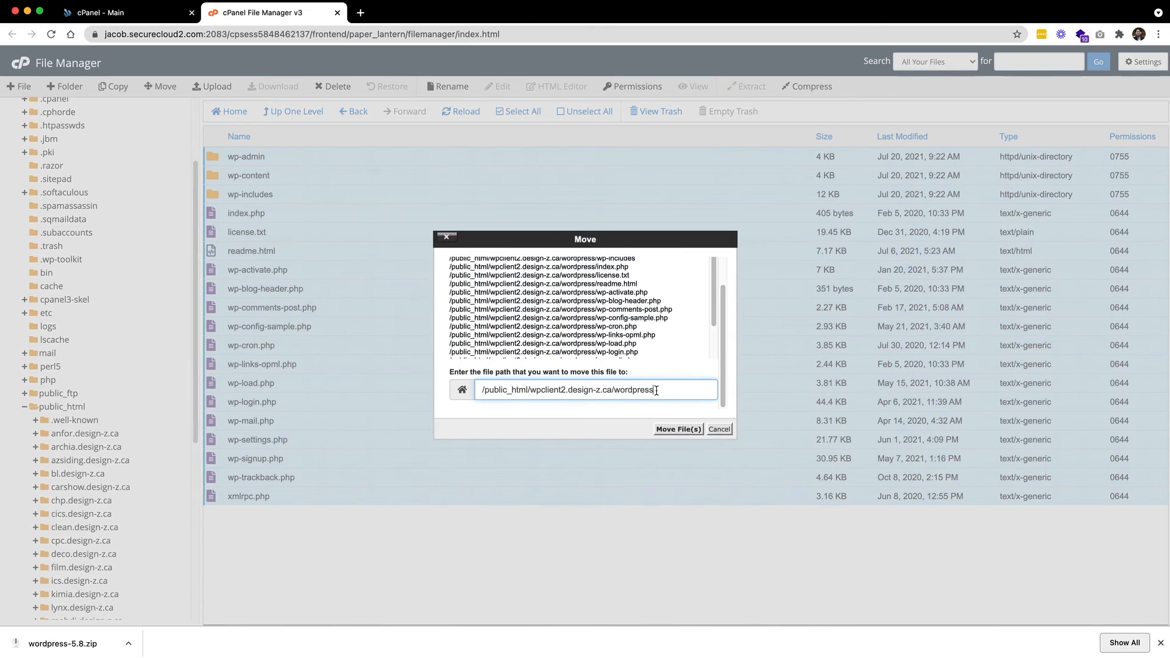
pyautogui.moveTo(651, 391); pyautogui.dragTo(615, 388)
pyautogui.press('BackSpace')
pyautogui.click(664, 429)
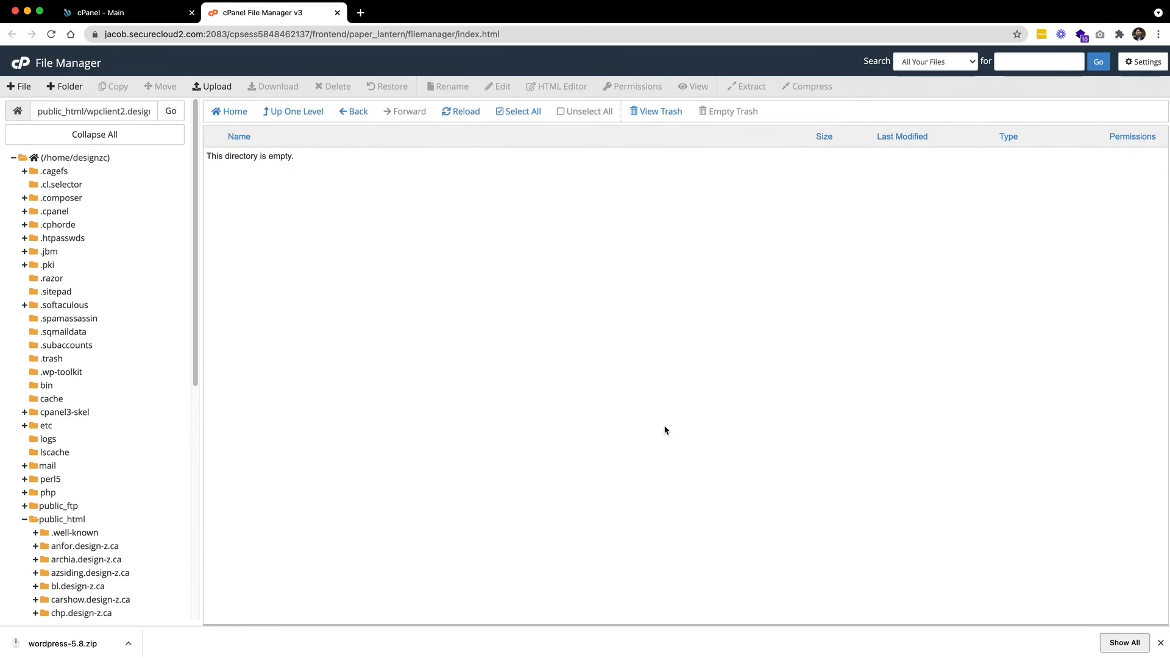
pyautogui.scroll(-10, 86, 423)
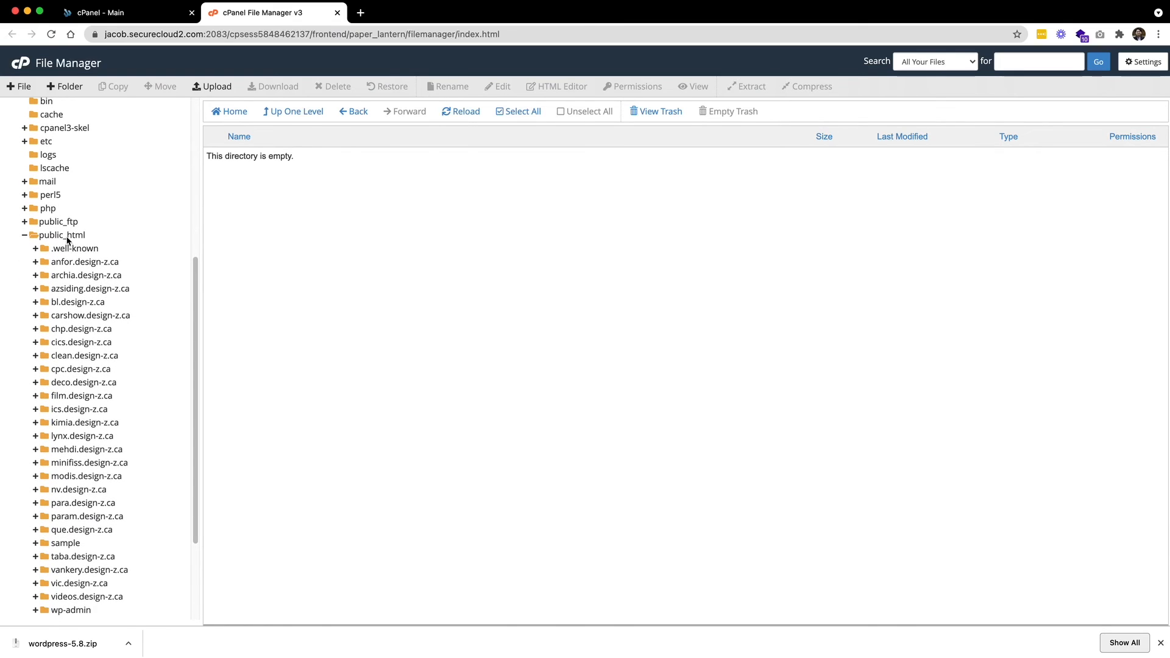
pyautogui.click(67, 239)
pyautogui.scroll(-10, 351, 277)
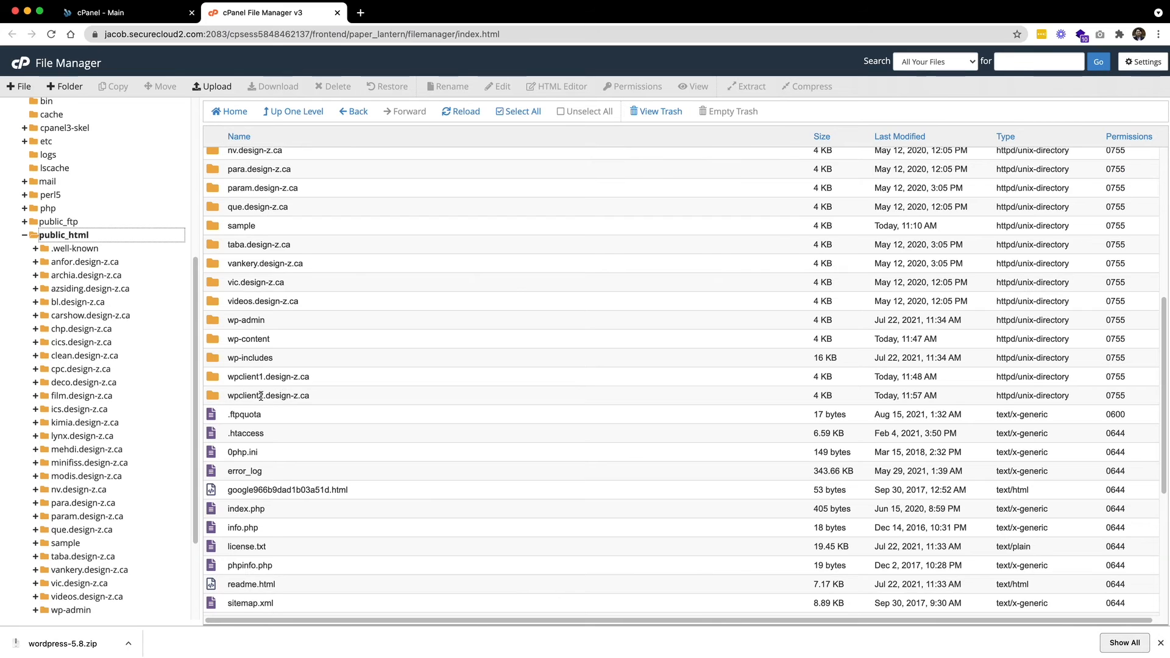
pyautogui.doubleClick(377, 398)
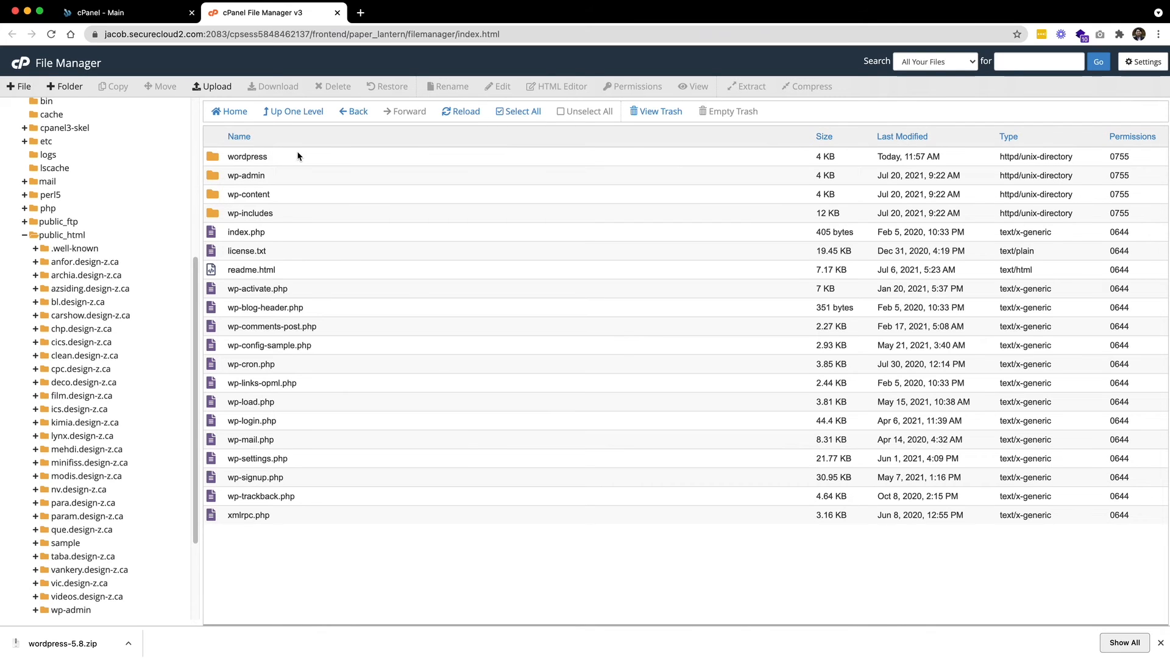
# Step: Delete the leftover empty wordpress folder
pyautogui.click(298, 156)
pyautogui.rightClick(298, 156)
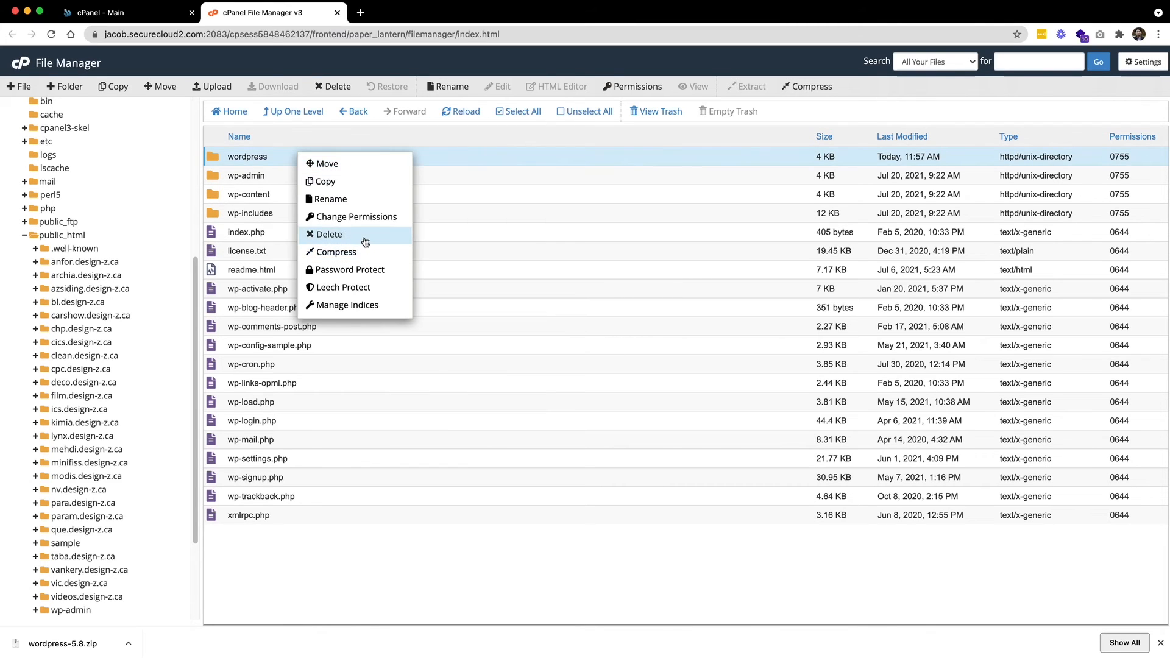
pyautogui.click(364, 234)
pyautogui.click(676, 376)
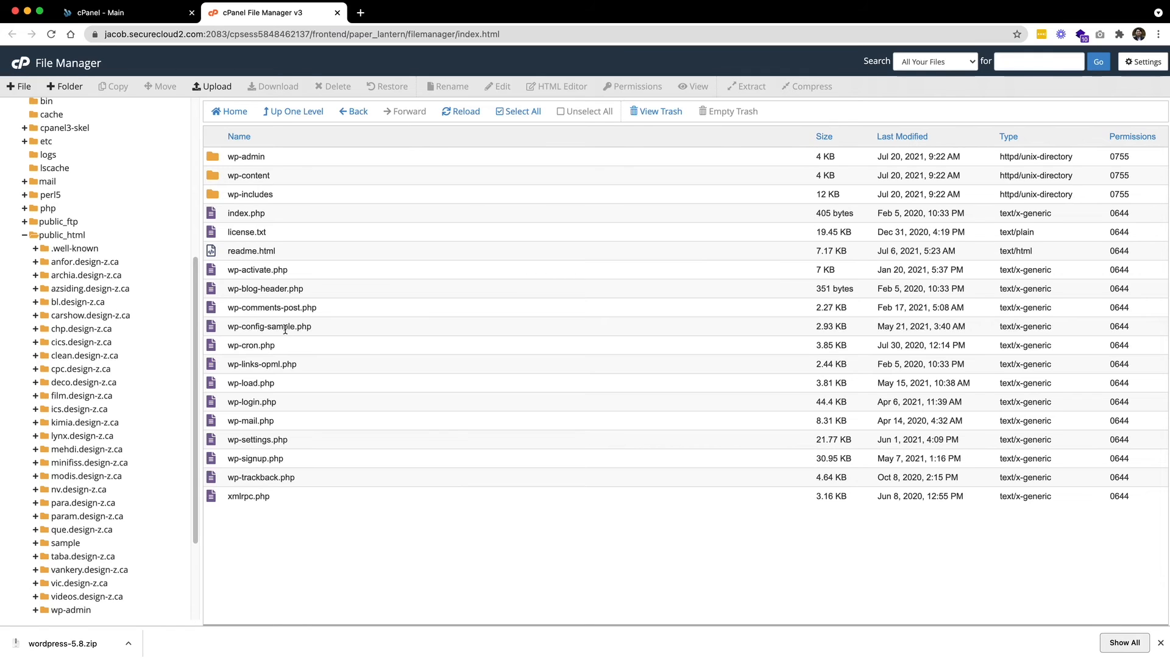
# Step: Rename wp-config-sample.php to wp-config.php
pyautogui.click(322, 327)
pyautogui.rightClick(323, 333)
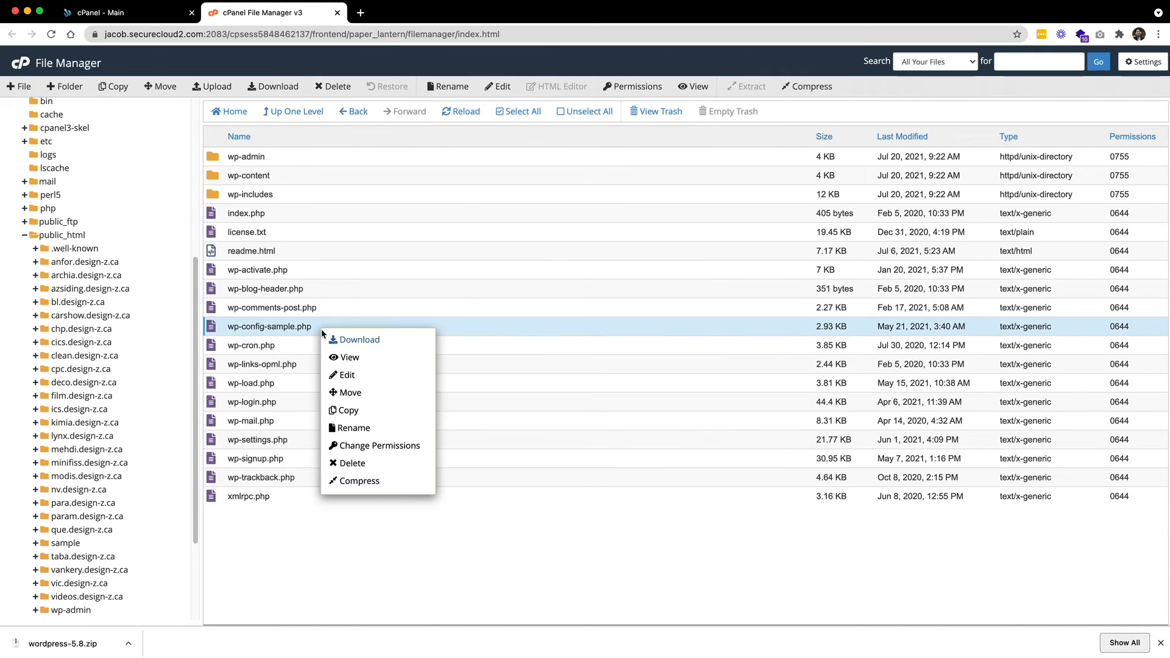
pyautogui.click(341, 428)
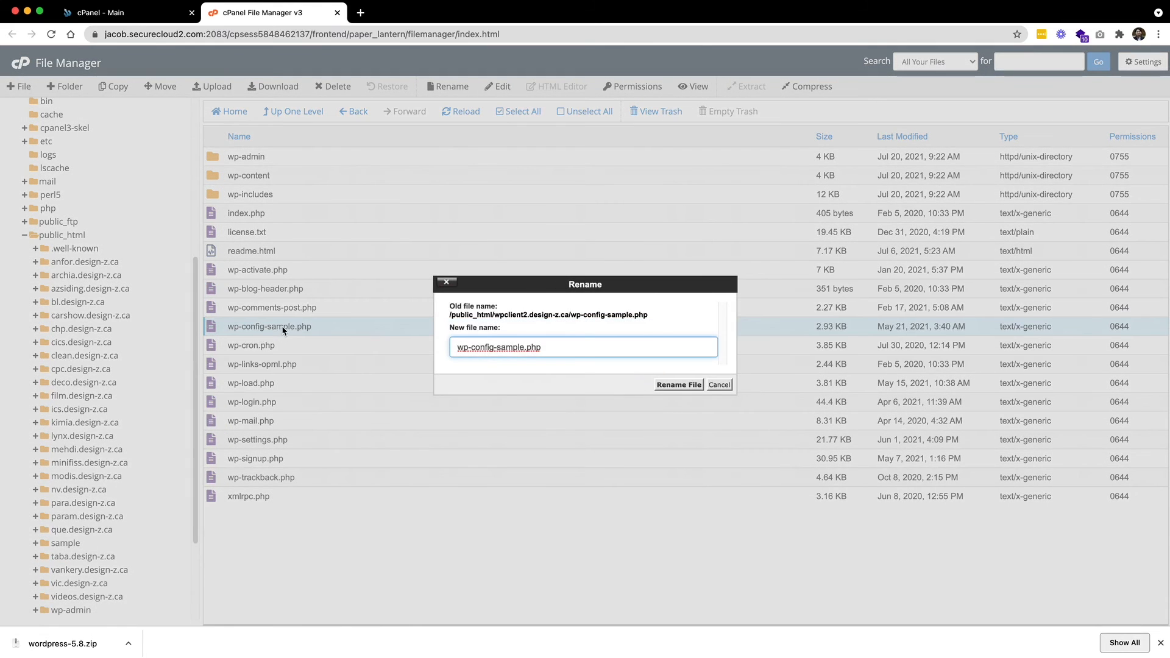
pyautogui.click(525, 347)
pyautogui.press('BackSpace')
pyautogui.press('BackSpace')
pyautogui.press('BackSpace')
pyautogui.press('BackSpace')
pyautogui.press('BackSpace')
pyautogui.press('BackSpace')
pyautogui.press('BackSpace')
pyautogui.click(671, 386)
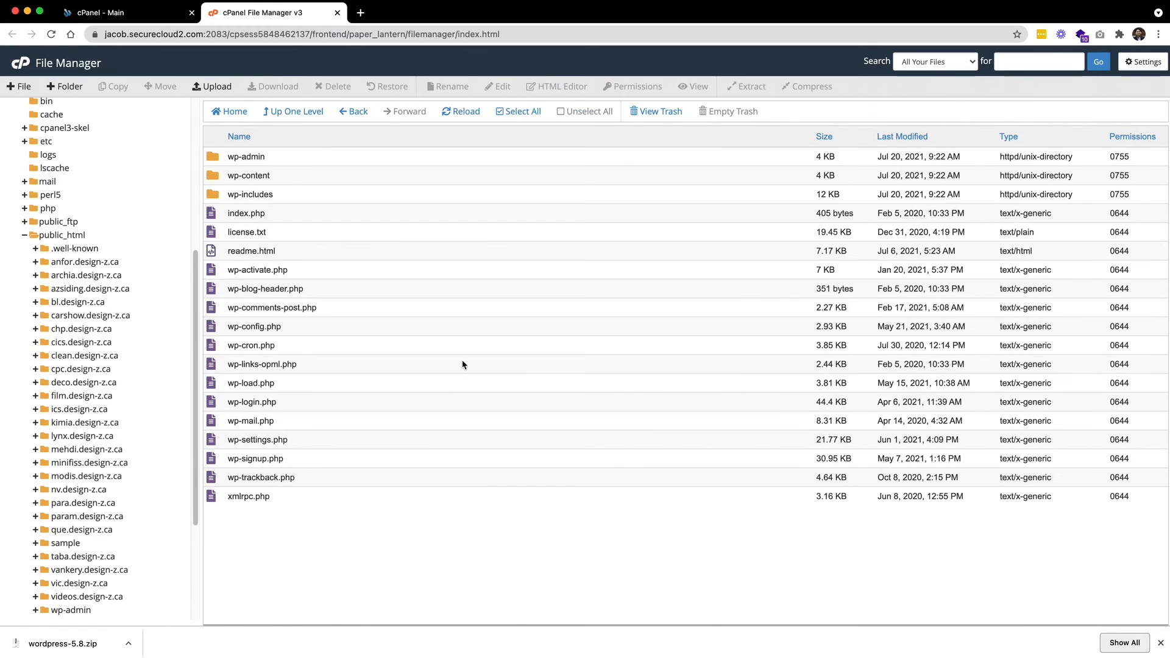
# Step: Choose Edit for wp-config.php
pyautogui.click(305, 328)
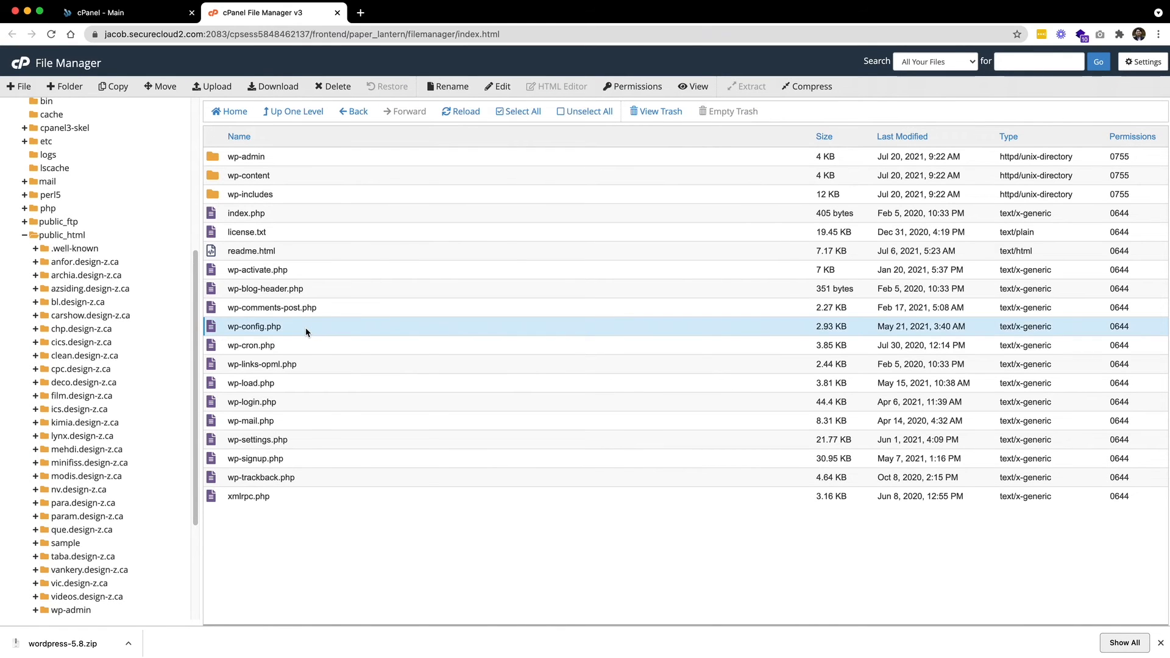
pyautogui.rightClick(306, 332)
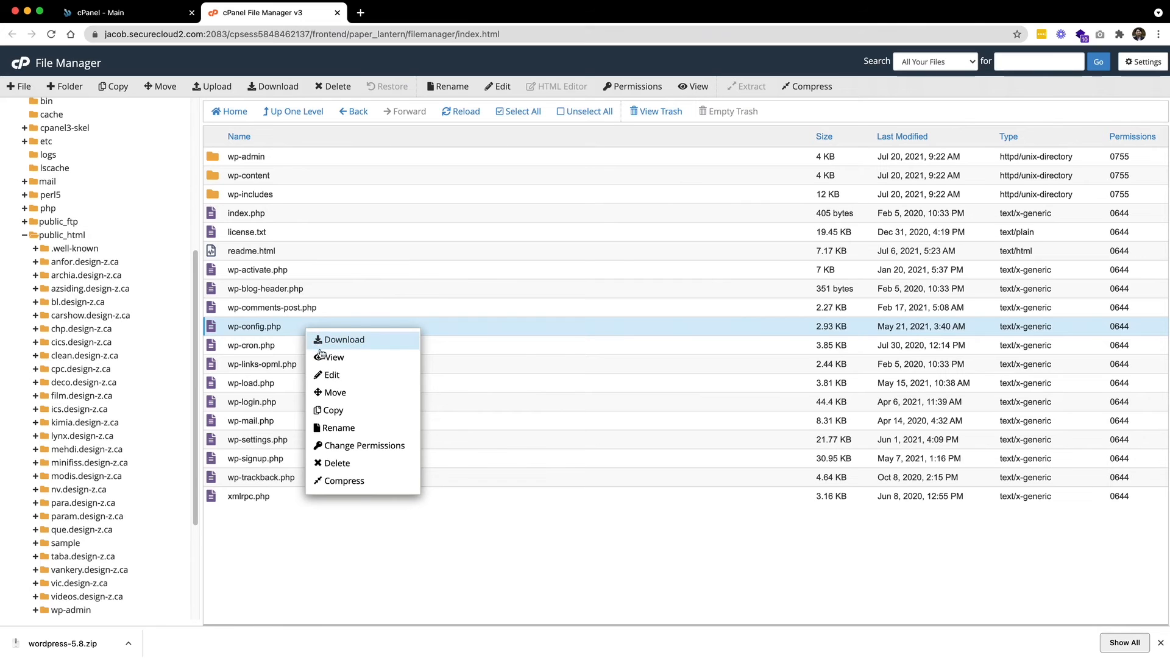
pyautogui.click(332, 374)
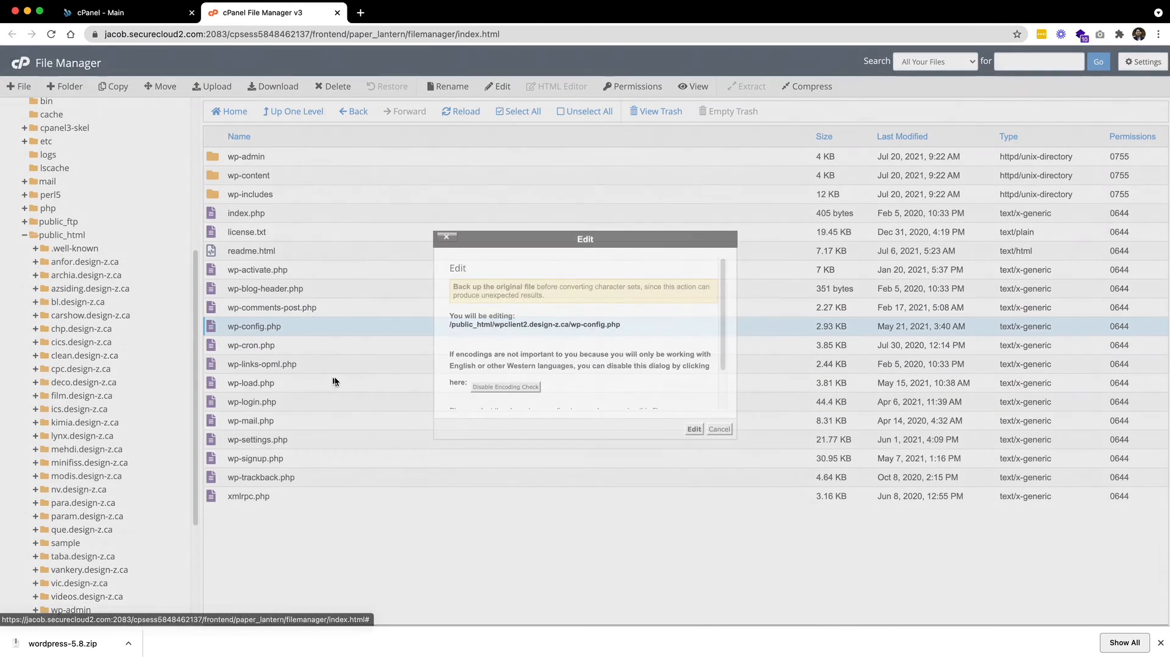
# Step: In wp-config.php, set DB_NAME and DB_USER to designzc_wp10 and enter the database password
pyautogui.click(699, 429)
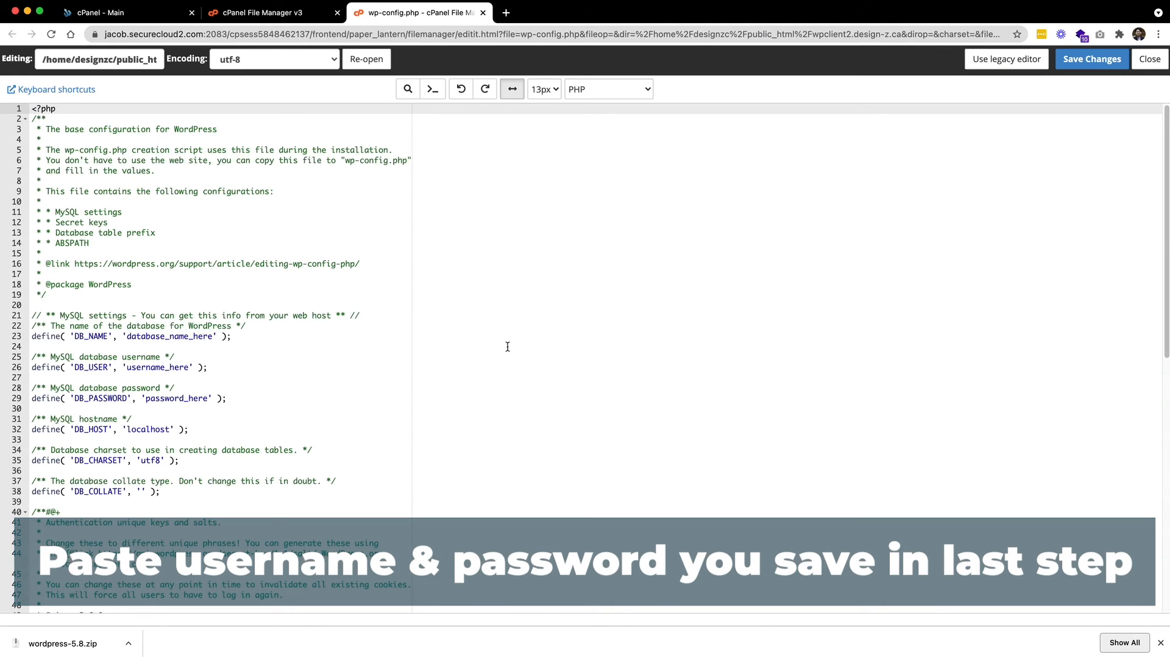
pyautogui.doubleClick(170, 337)
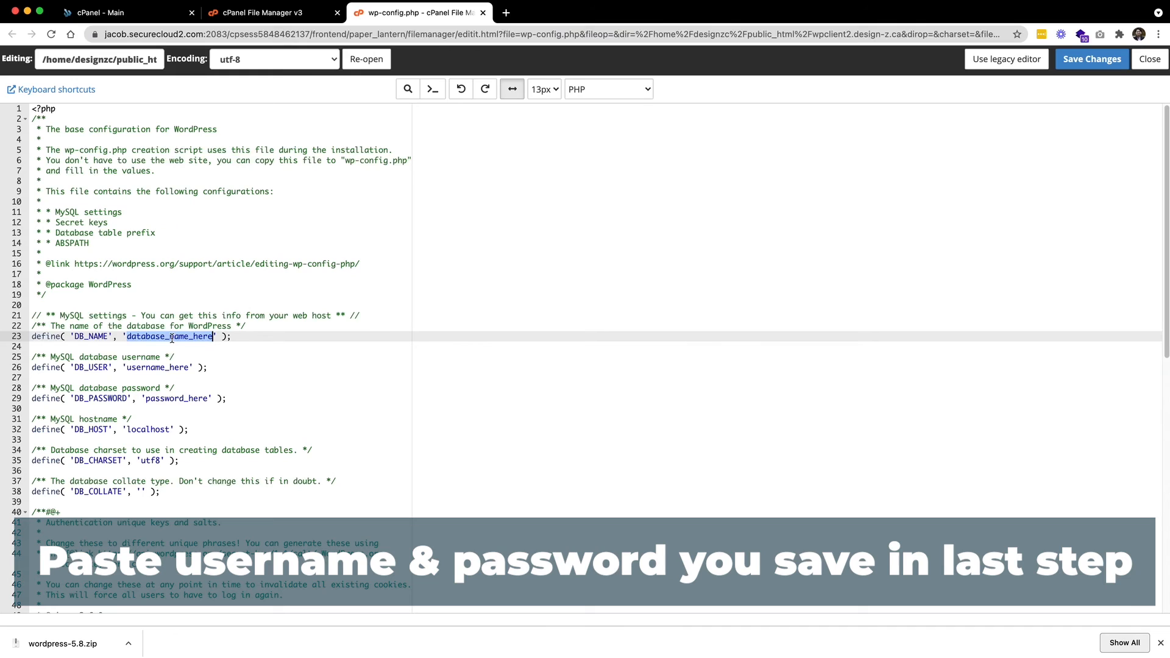
pyautogui.press('super+v')
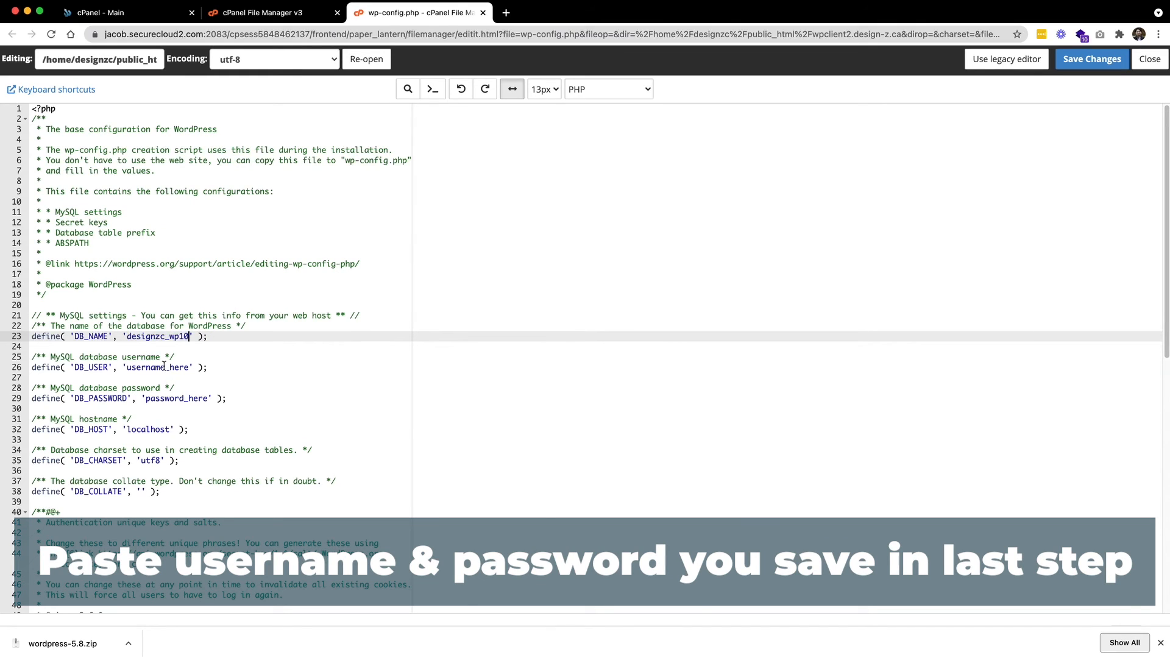
pyautogui.scroll(-2, 110, 368)
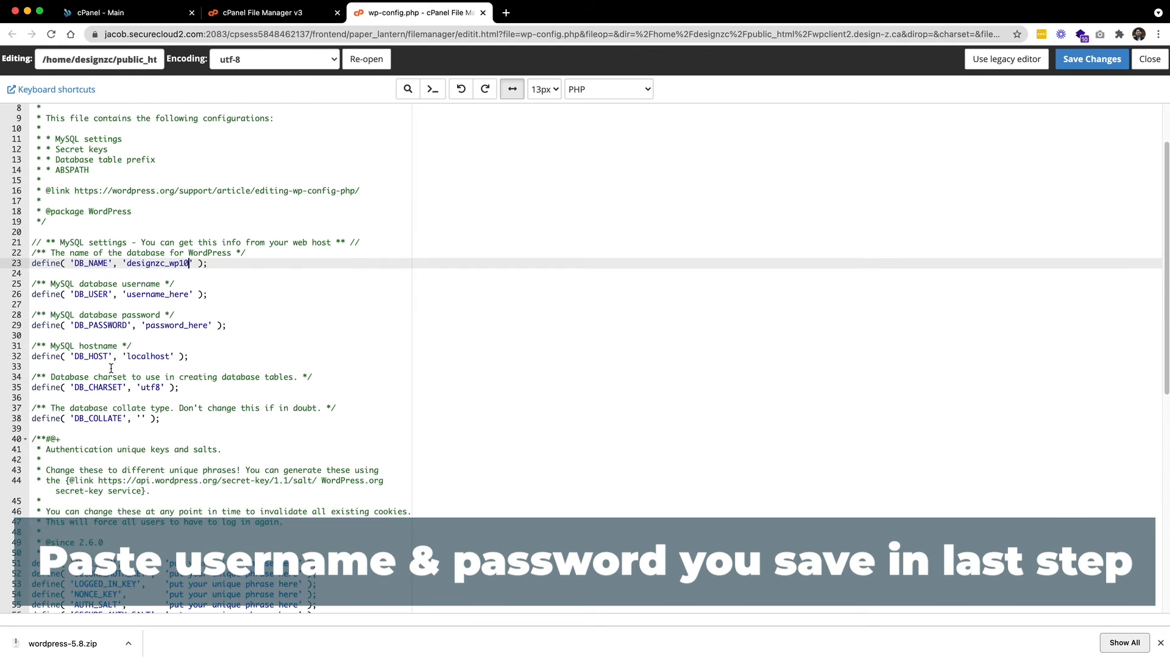
pyautogui.doubleClick(163, 296)
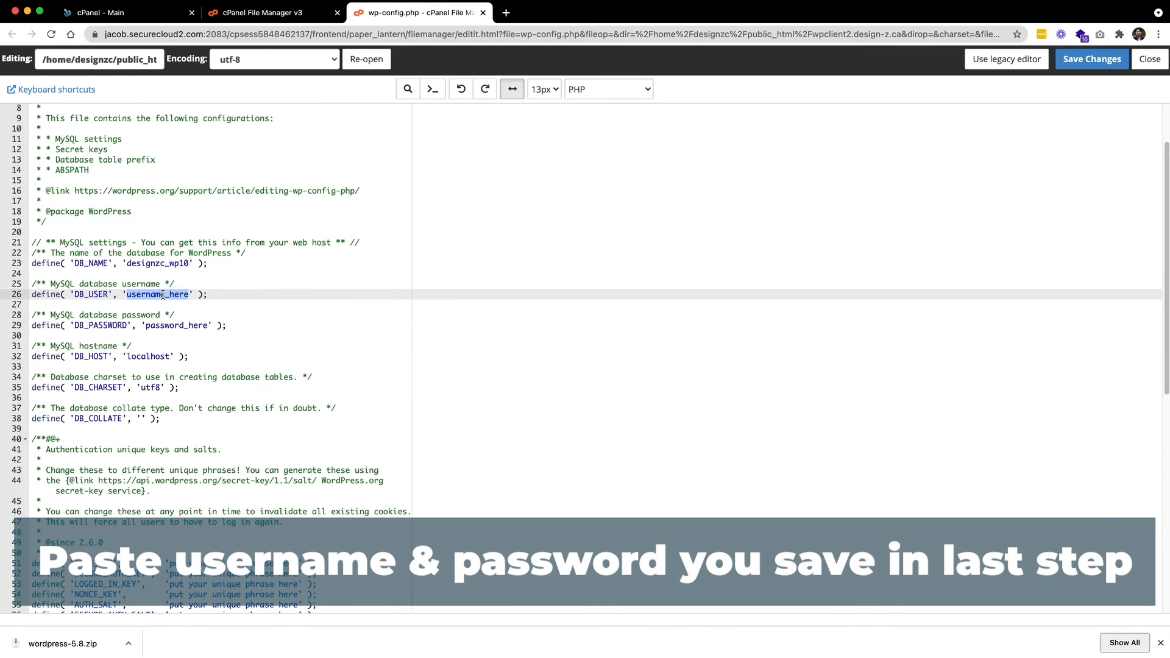
pyautogui.write('designzc_wp10')
pyautogui.scroll(-3, 167, 284)
pyautogui.doubleClick(182, 254)
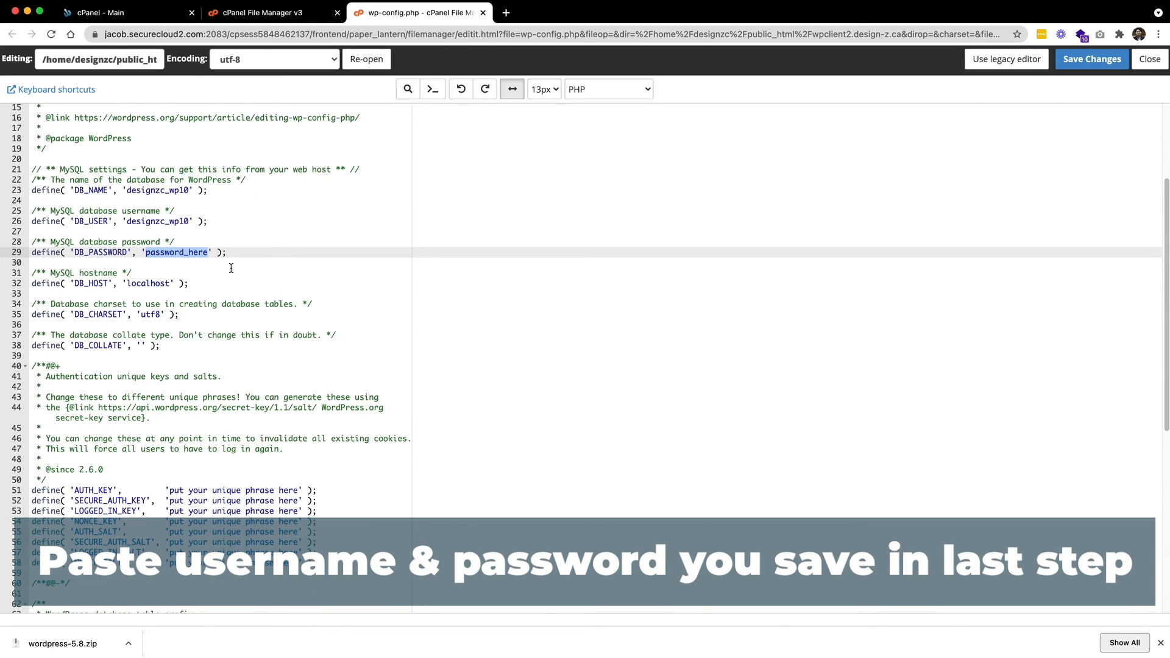
pyautogui.scroll(2, 293, 268)
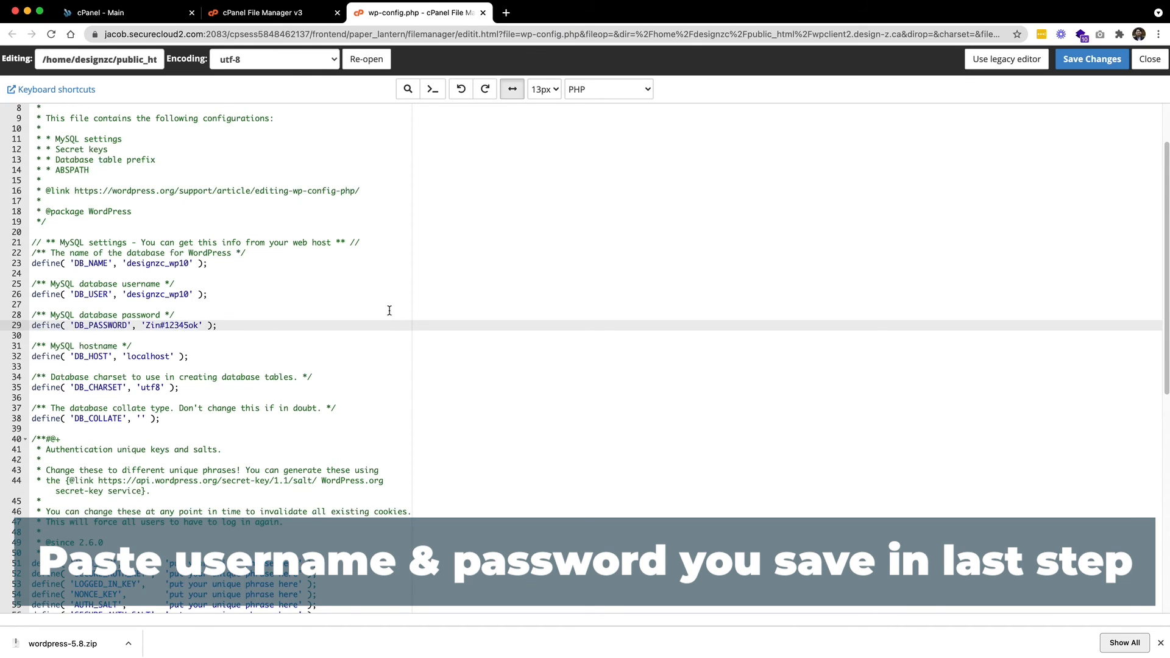
# Step: Save wp-config.php with the new database settings and close the editor
pyautogui.click(1106, 61)
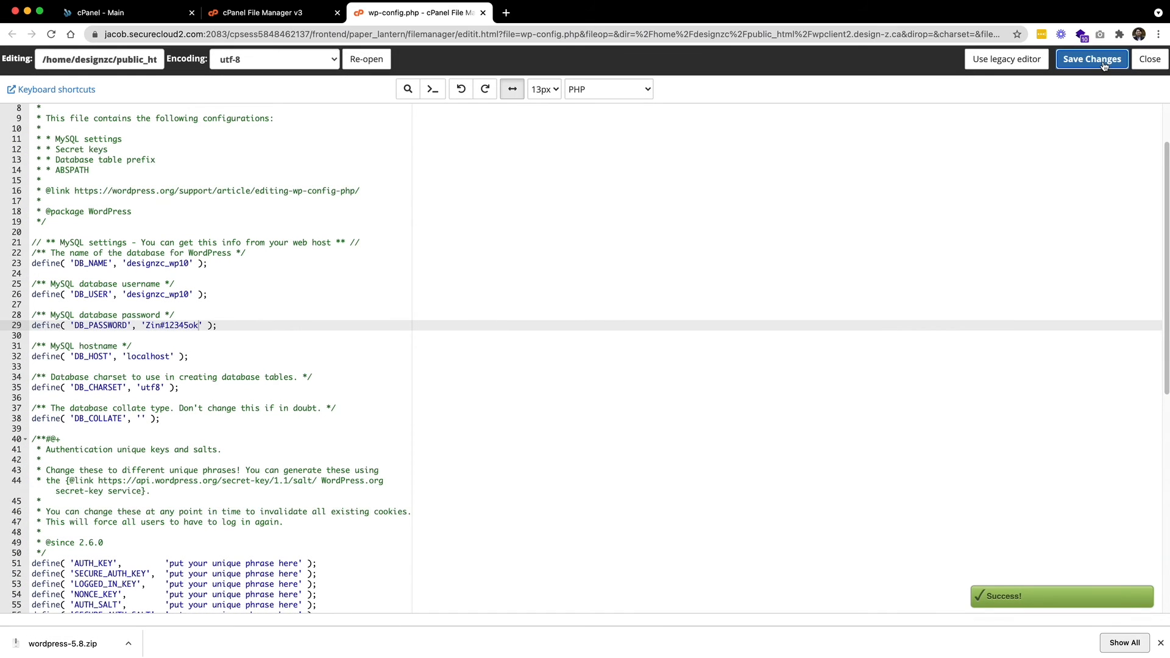
pyautogui.click(1164, 63)
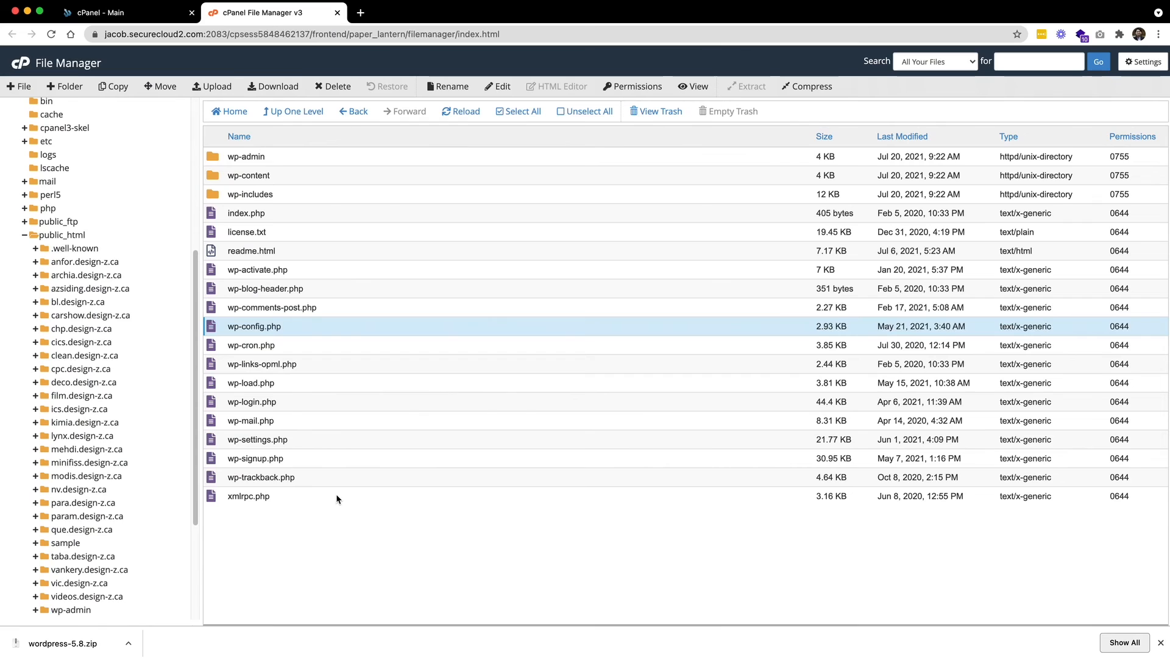
# Step: In public_html, copy the wpclient2.design-z.ca folder name and open a new browser tab
pyautogui.scroll(-4, 157, 514)
pyautogui.scroll(4, 86, 483)
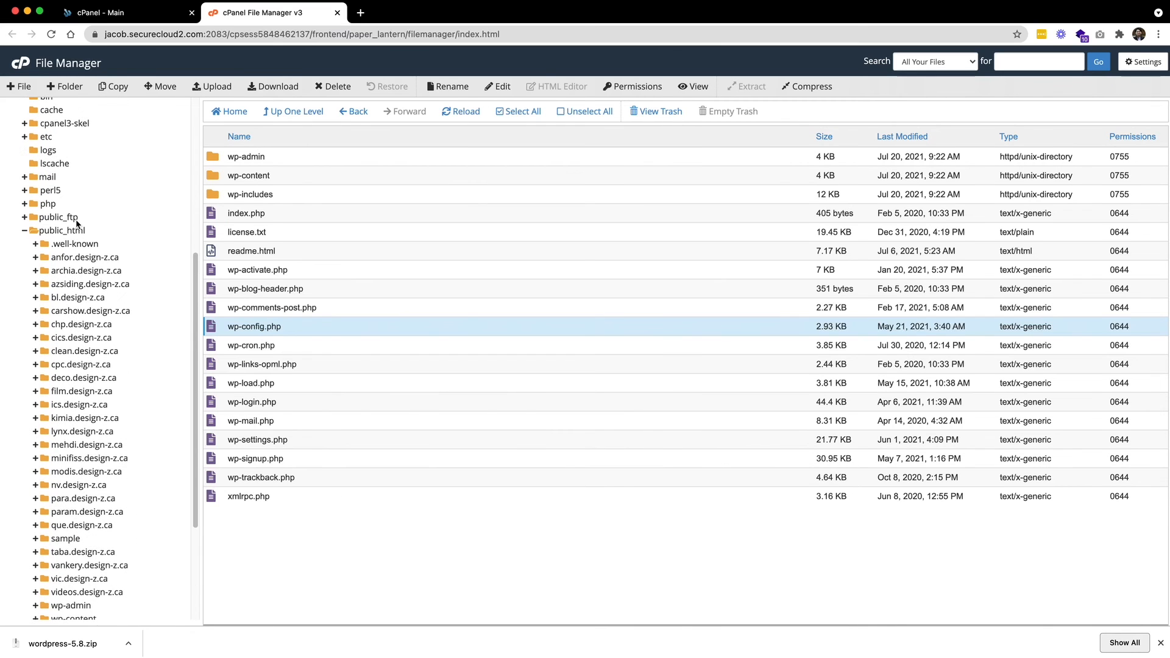
pyautogui.click(66, 230)
pyautogui.scroll(-4, 405, 323)
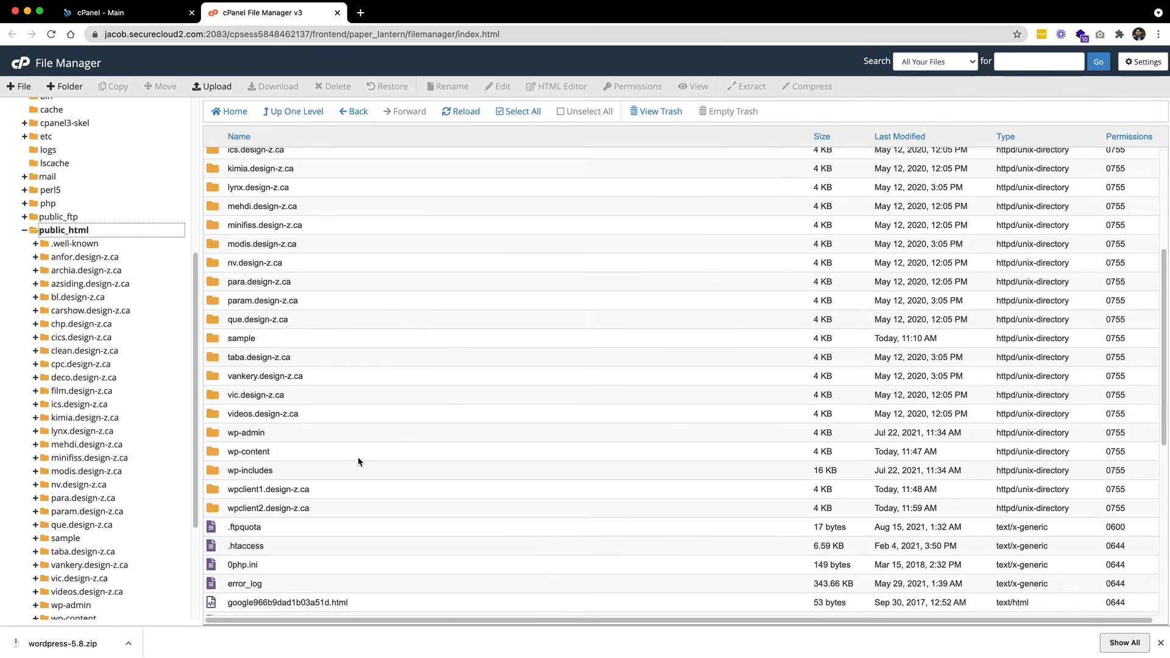
pyautogui.click(285, 509)
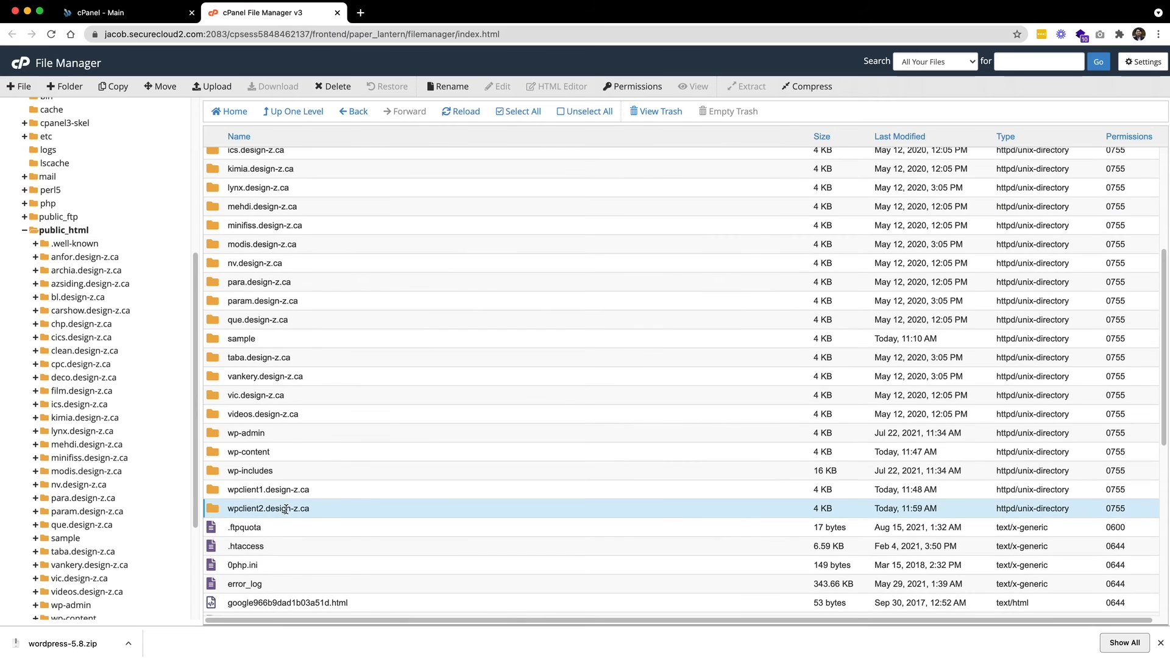
pyautogui.click(286, 508)
pyautogui.press('super+c')
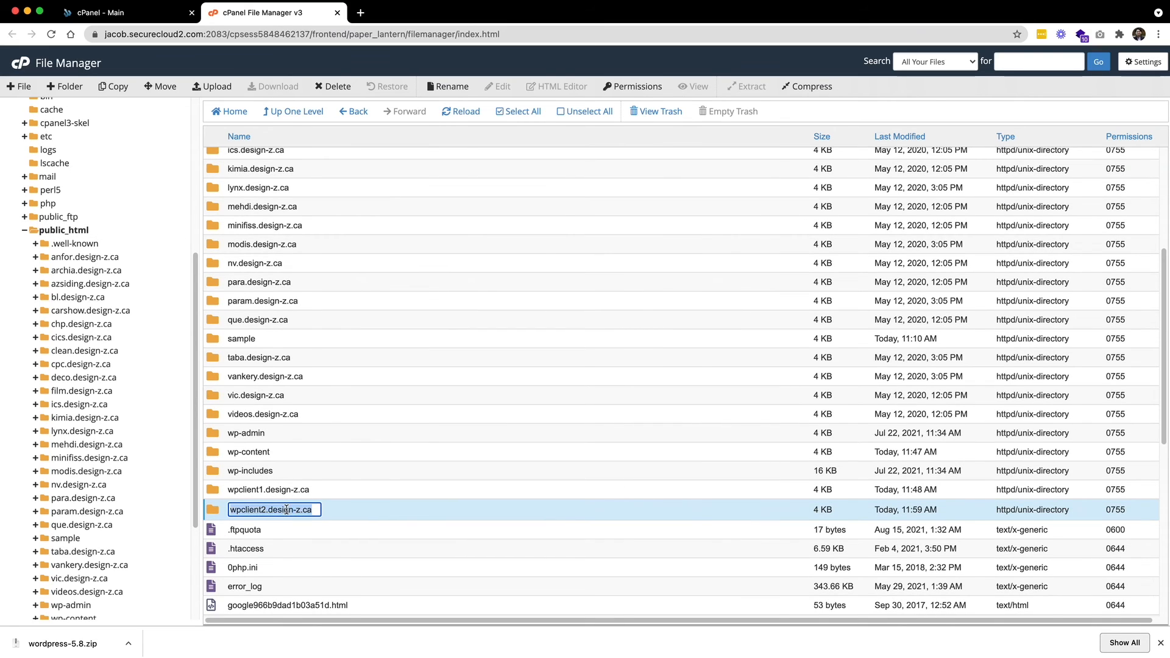
pyautogui.click(402, 510)
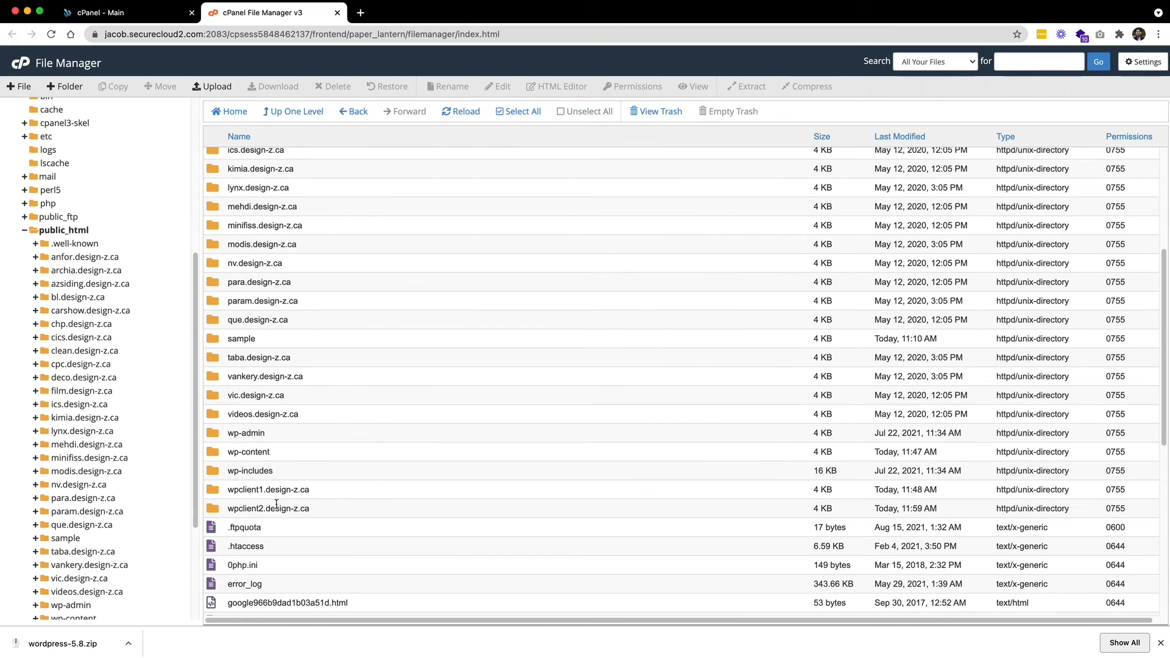
pyautogui.click(368, 13)
# Step: Load wpclient2.design-z.ca to reach the WordPress language selection page
pyautogui.press('super+v')
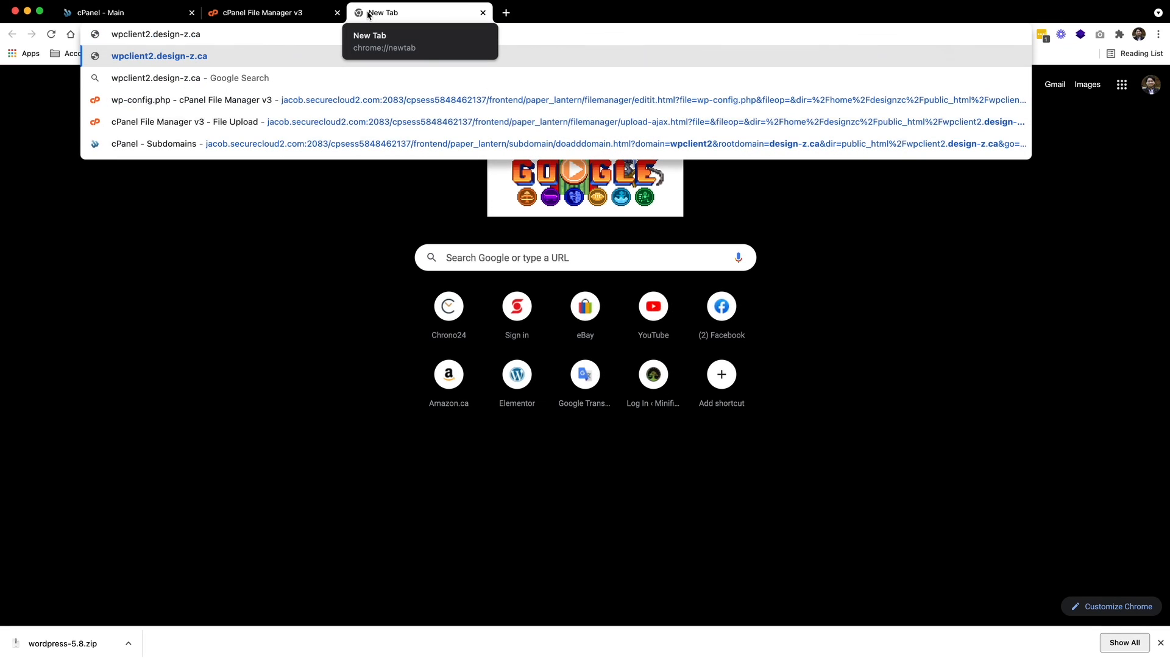
pyautogui.press('Return')
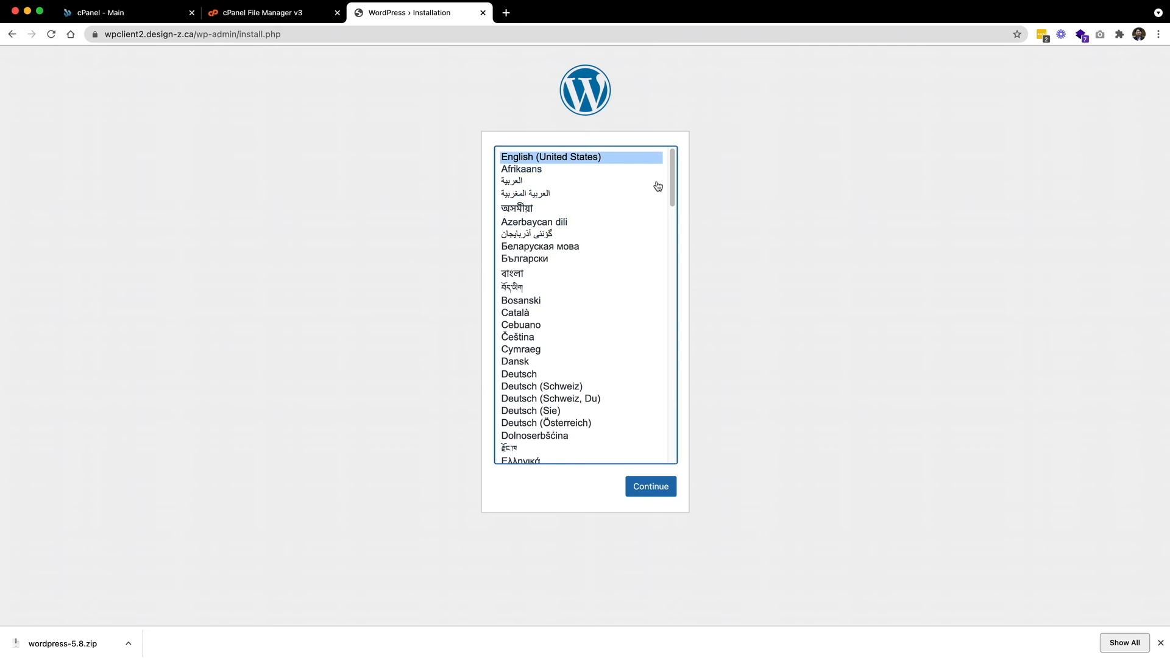
# Step: Continue in English (United States) and enter site title 'Wp Site' and username 'admin'
pyautogui.click(650, 486)
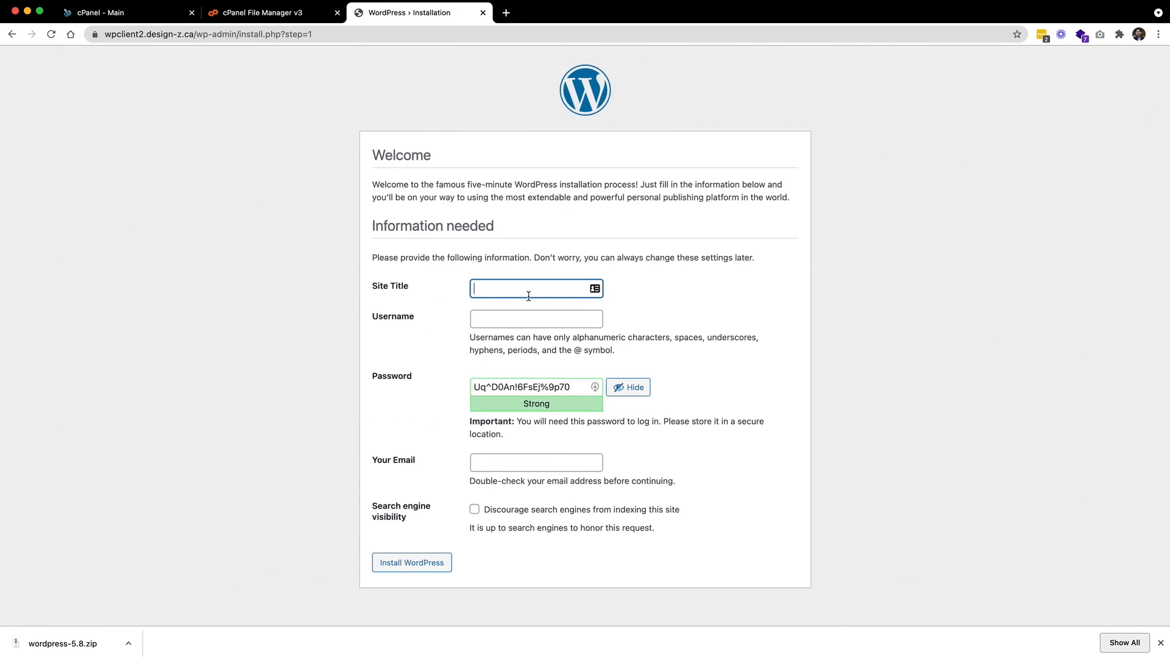
pyautogui.click(529, 294)
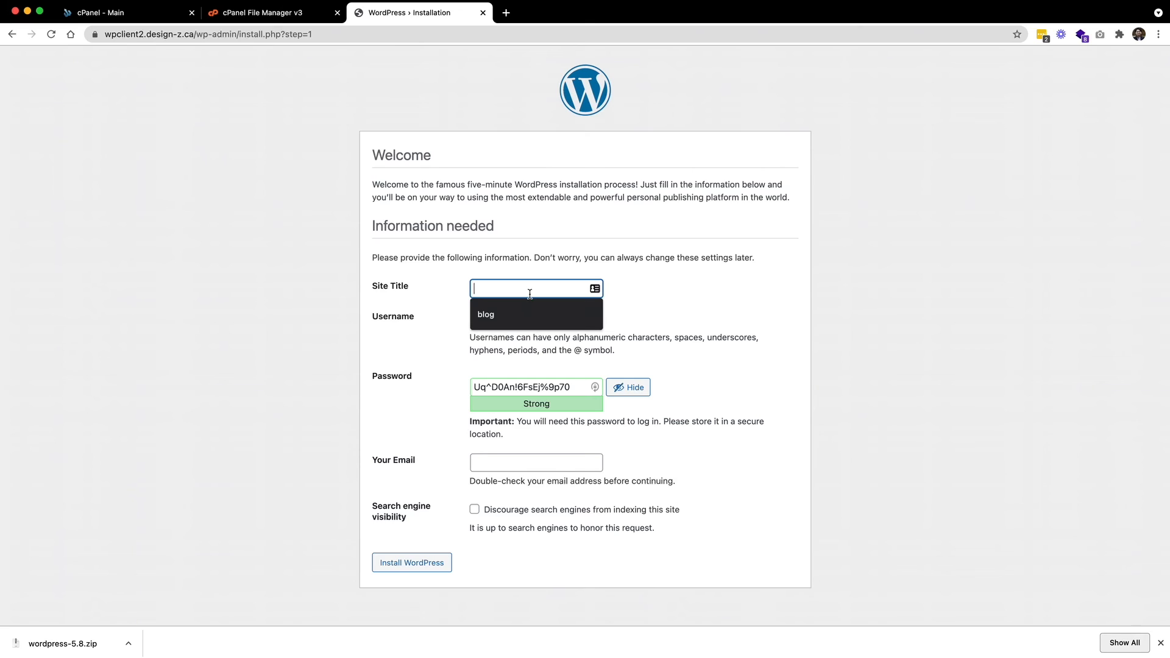
pyautogui.write('Wp')
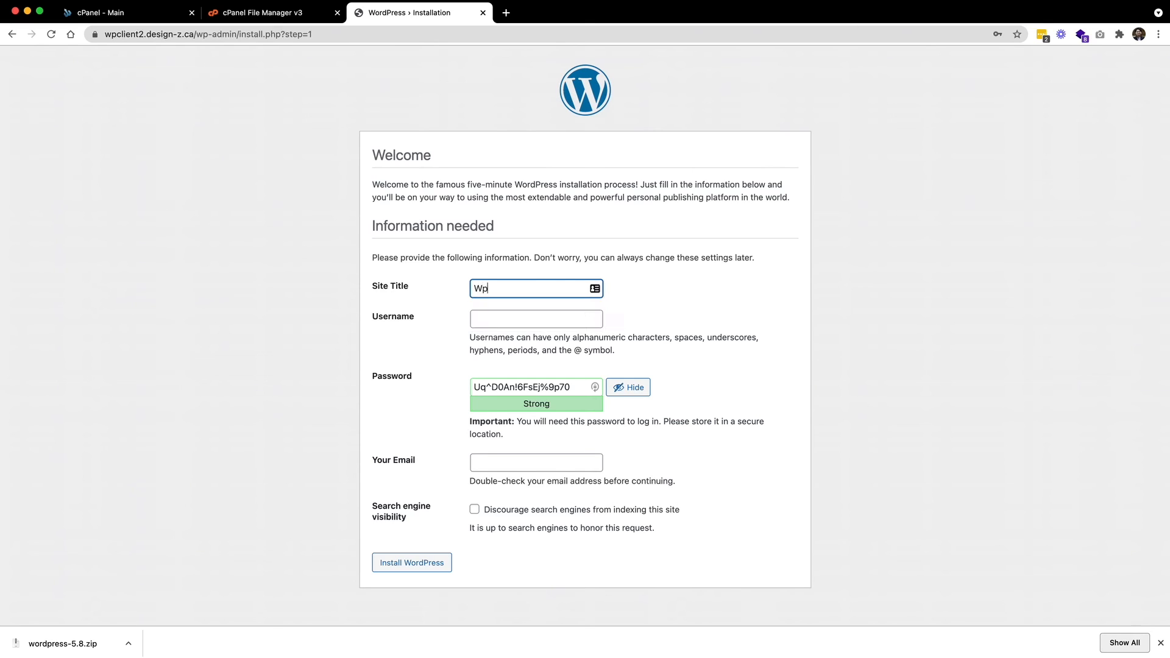
pyautogui.write(' Site')
pyautogui.click(506, 313)
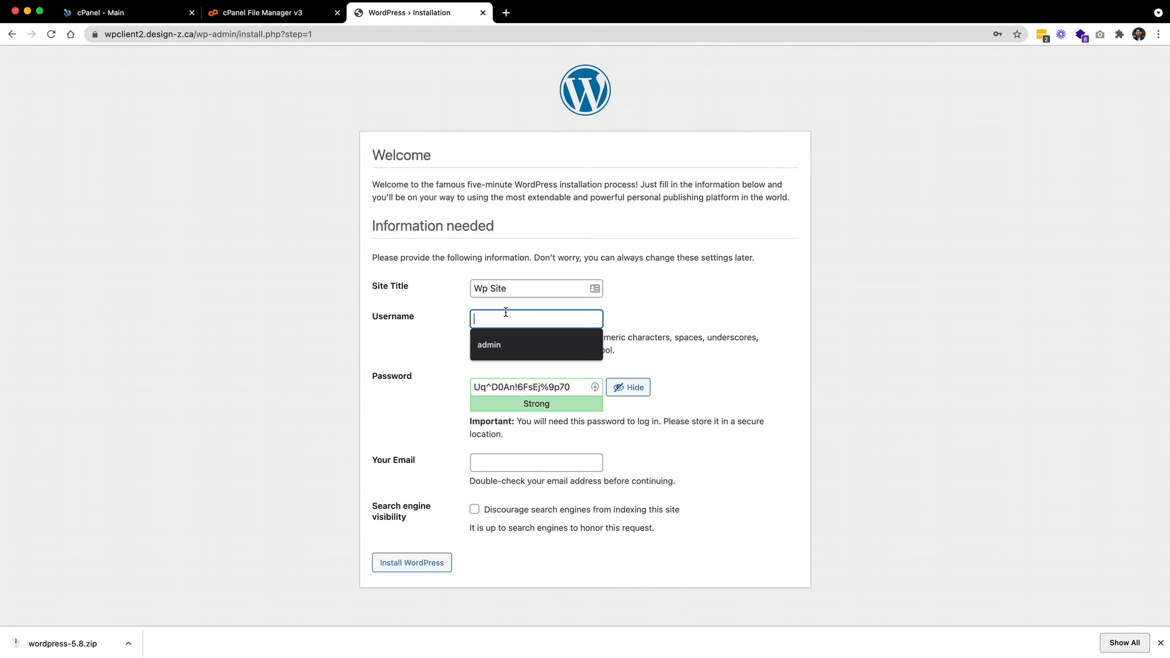
pyautogui.write('admin')
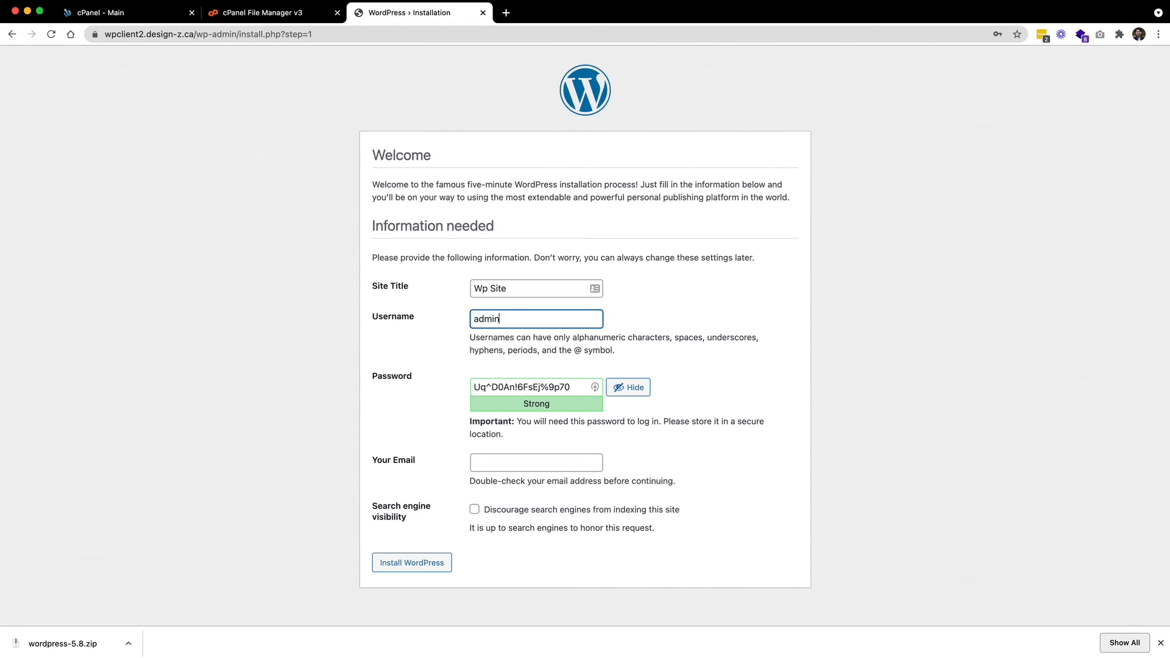
# Step: Replace the generated password with a custom one, enter the admin e-mail, and install WordPress
pyautogui.doubleClick(520, 388)
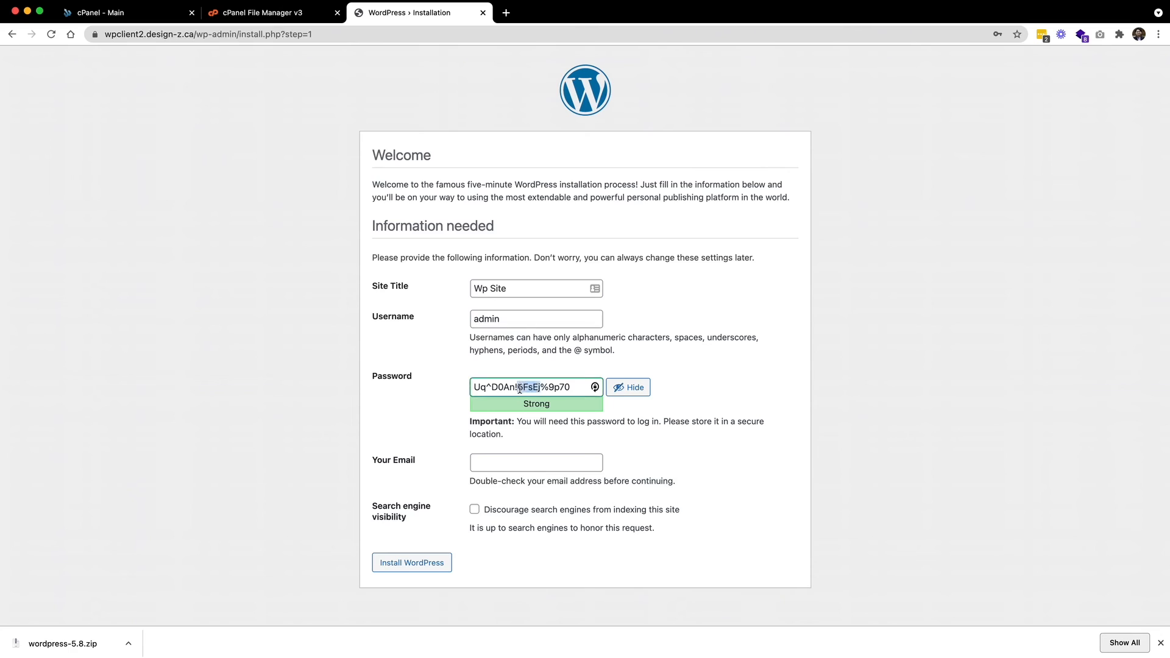
pyautogui.tripleClick(519, 387)
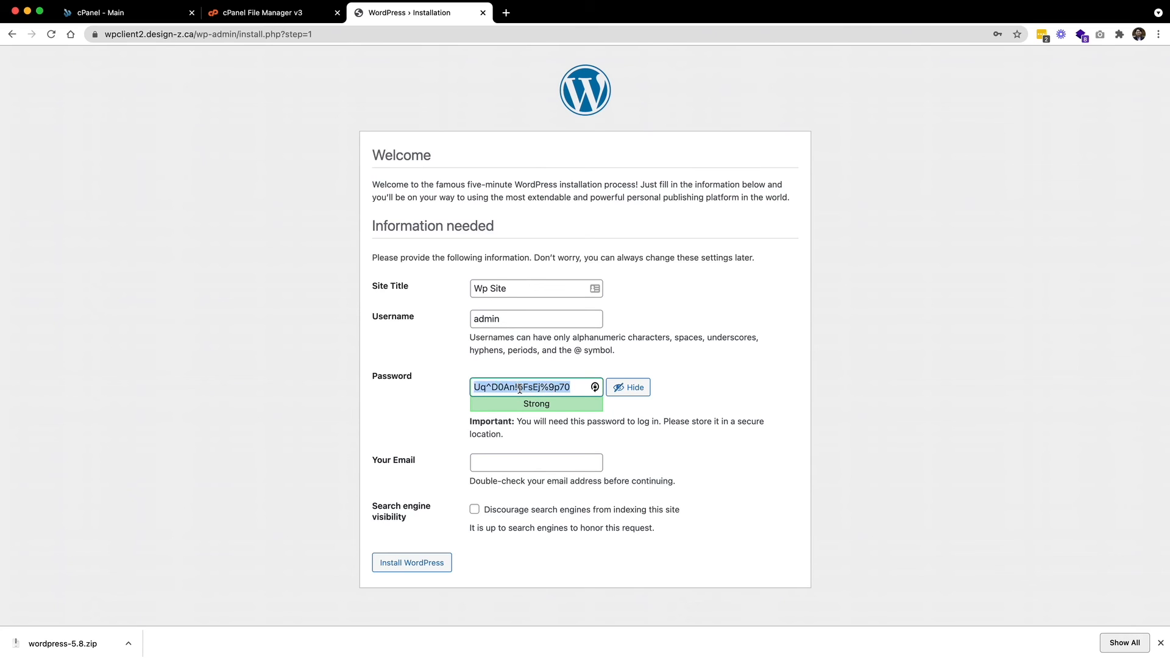
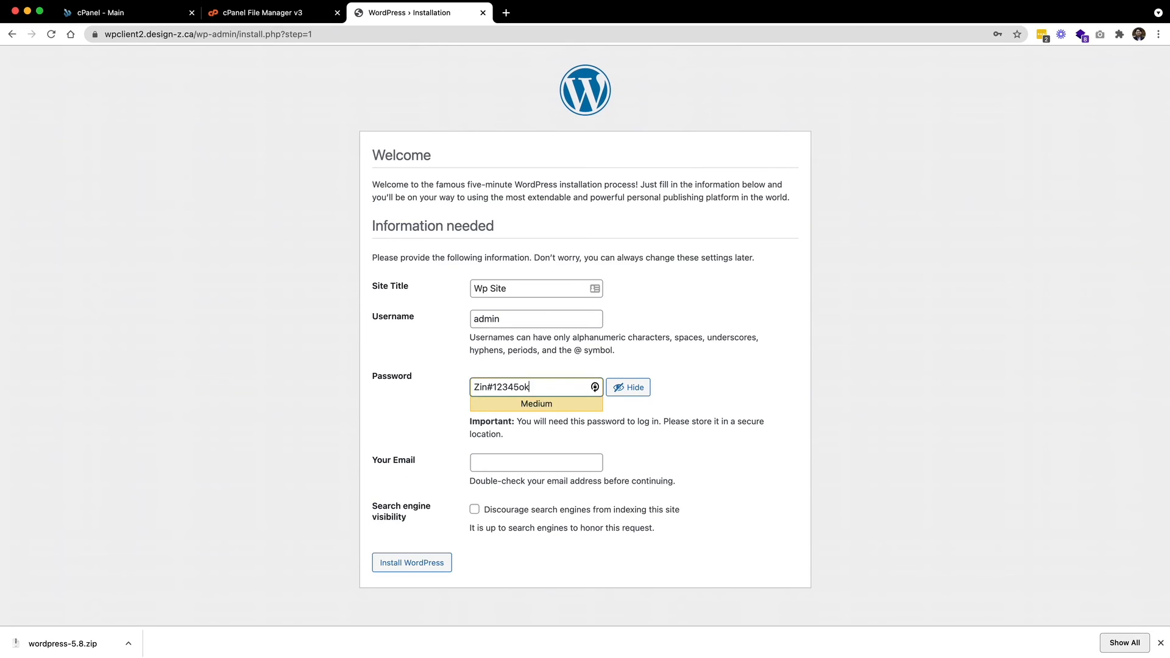
pyautogui.click(535, 469)
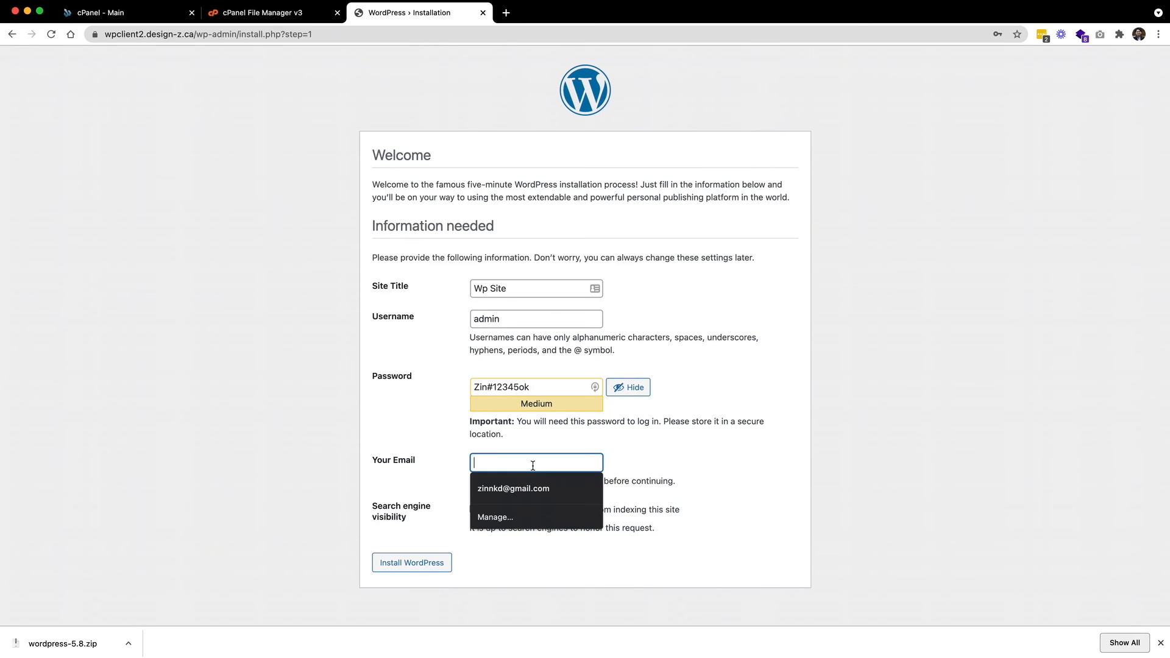
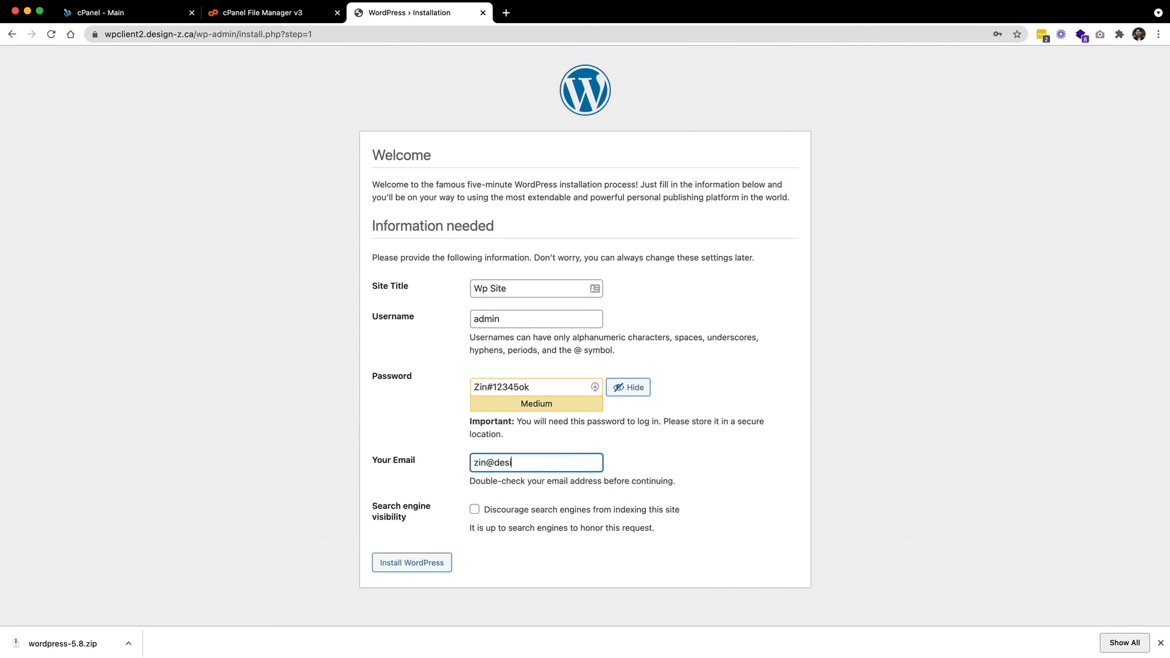
pyautogui.click(715, 455)
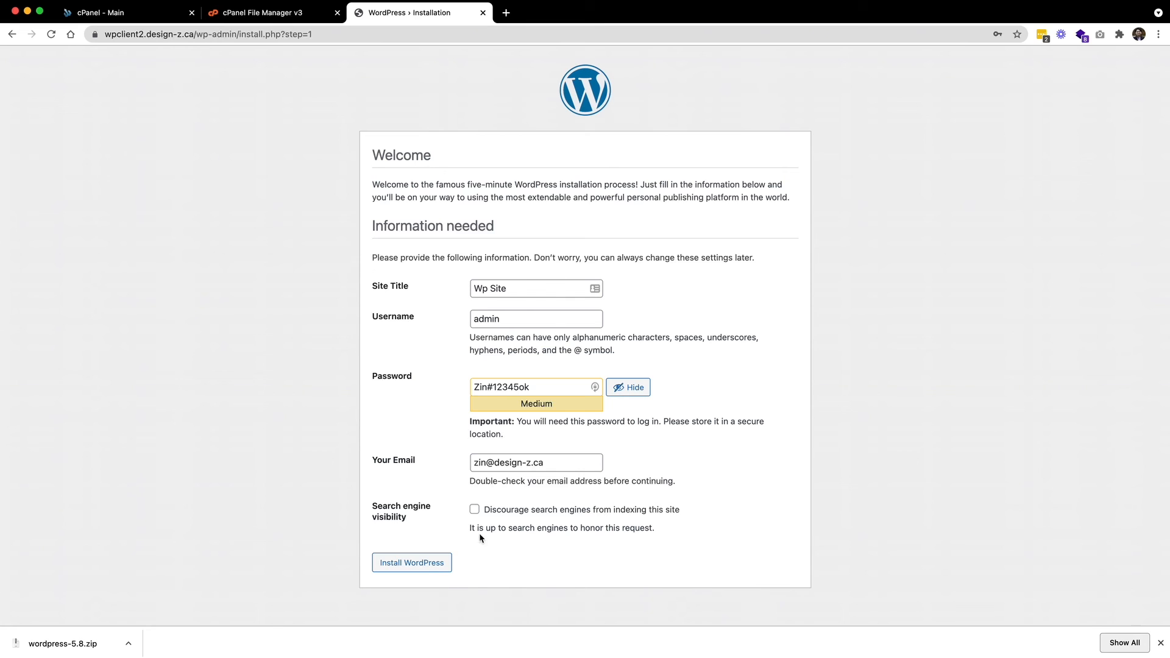
pyautogui.click(429, 569)
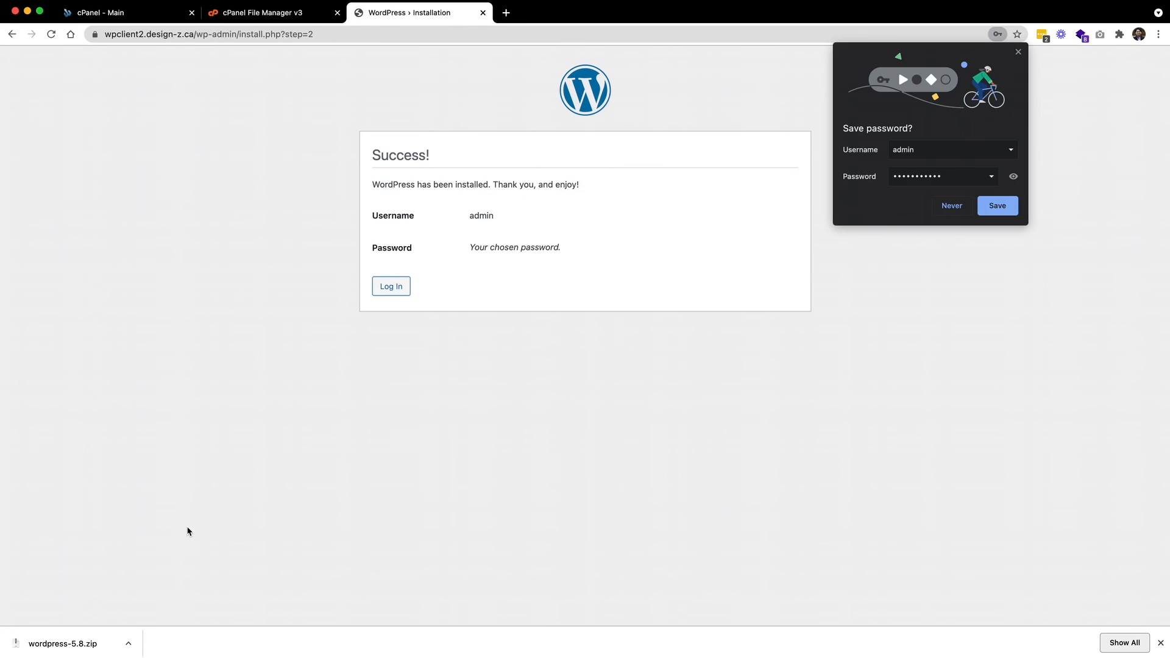
# Step: Decline saving the password and go to the new site's login page
pyautogui.click(965, 211)
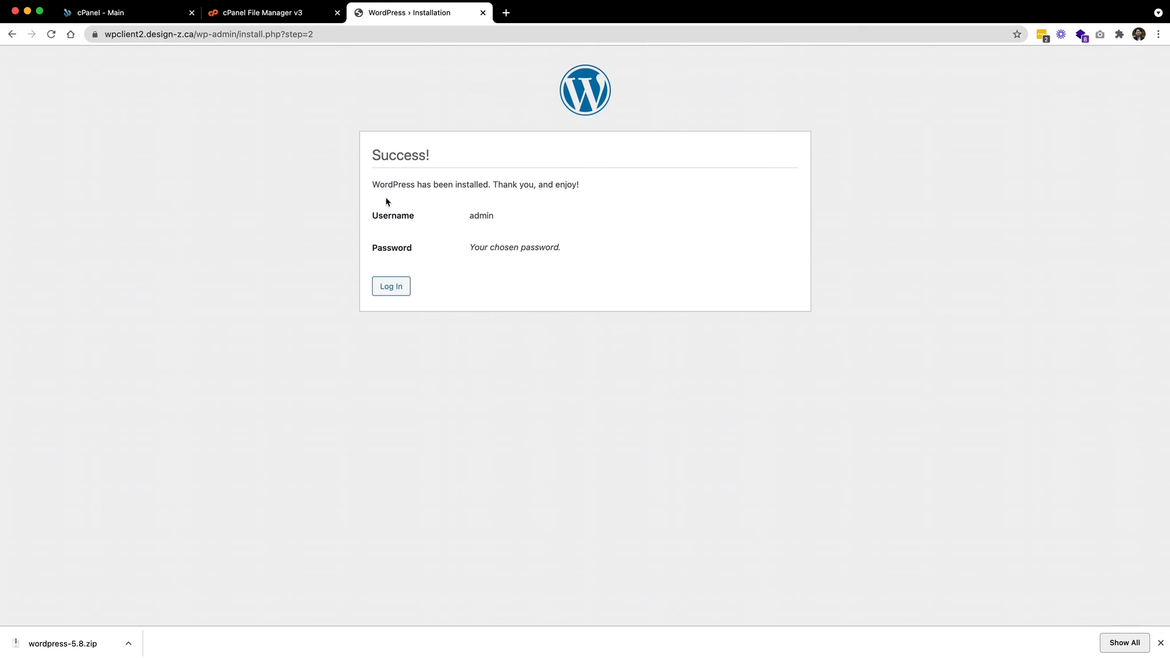
pyautogui.doubleClick(473, 215)
pyautogui.click(476, 258)
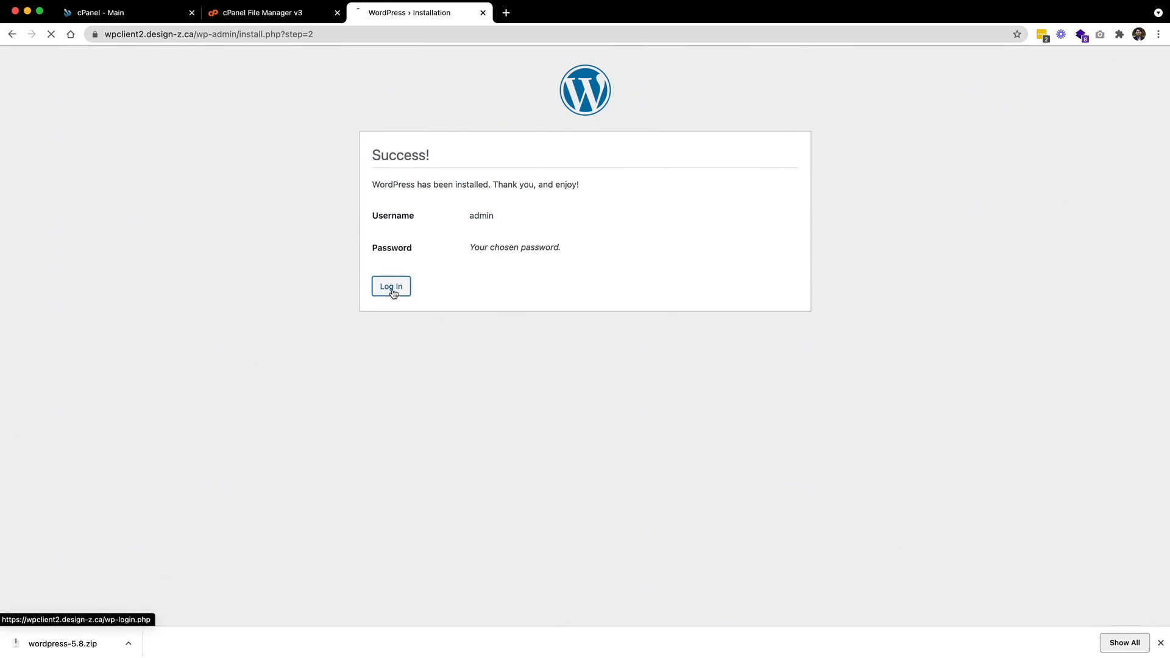
pyautogui.click(392, 287)
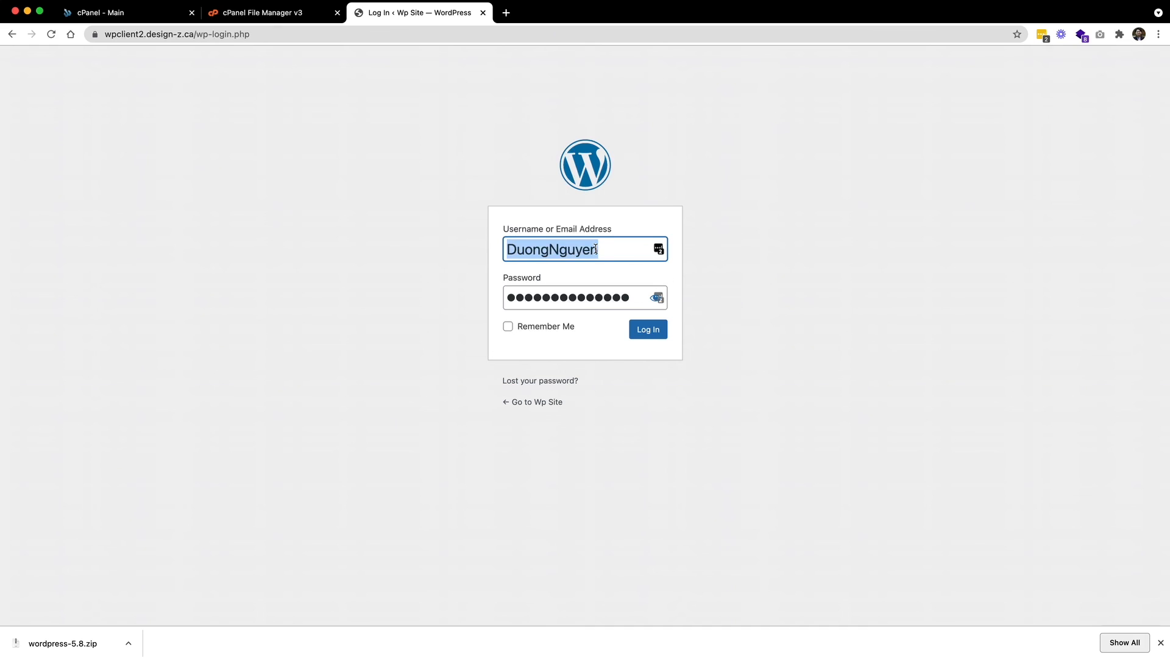
# Step: Replace the autofilled credentials with username admin and its password, and log in
pyautogui.press('BackSpace')
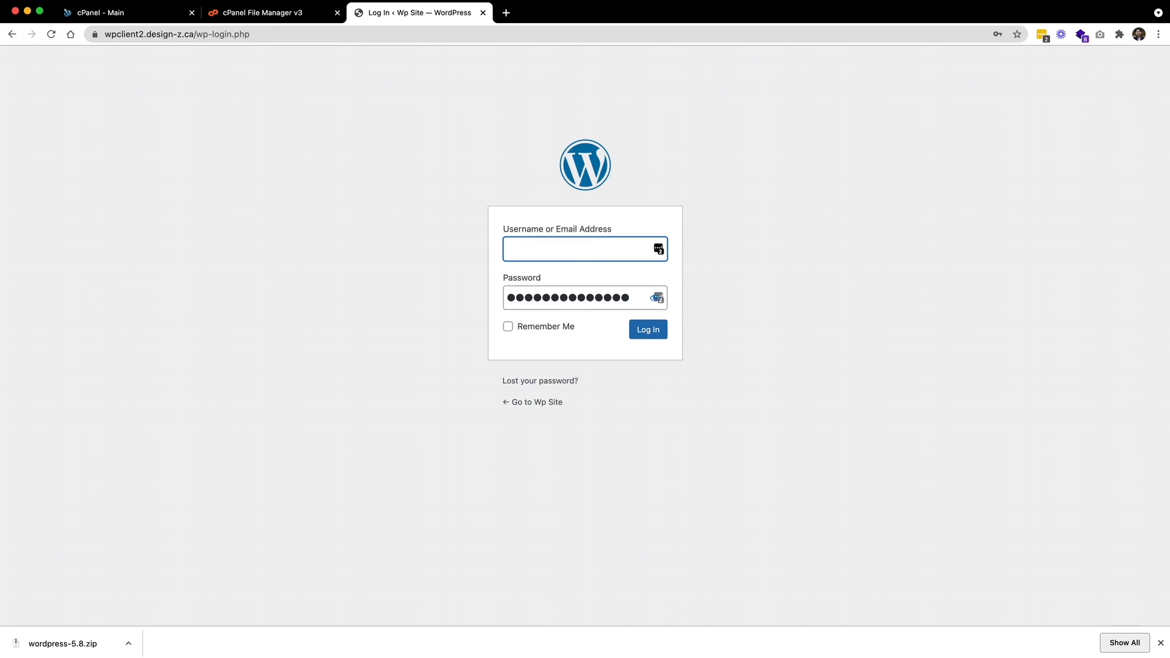
pyautogui.write('admin')
pyautogui.press('Tab')
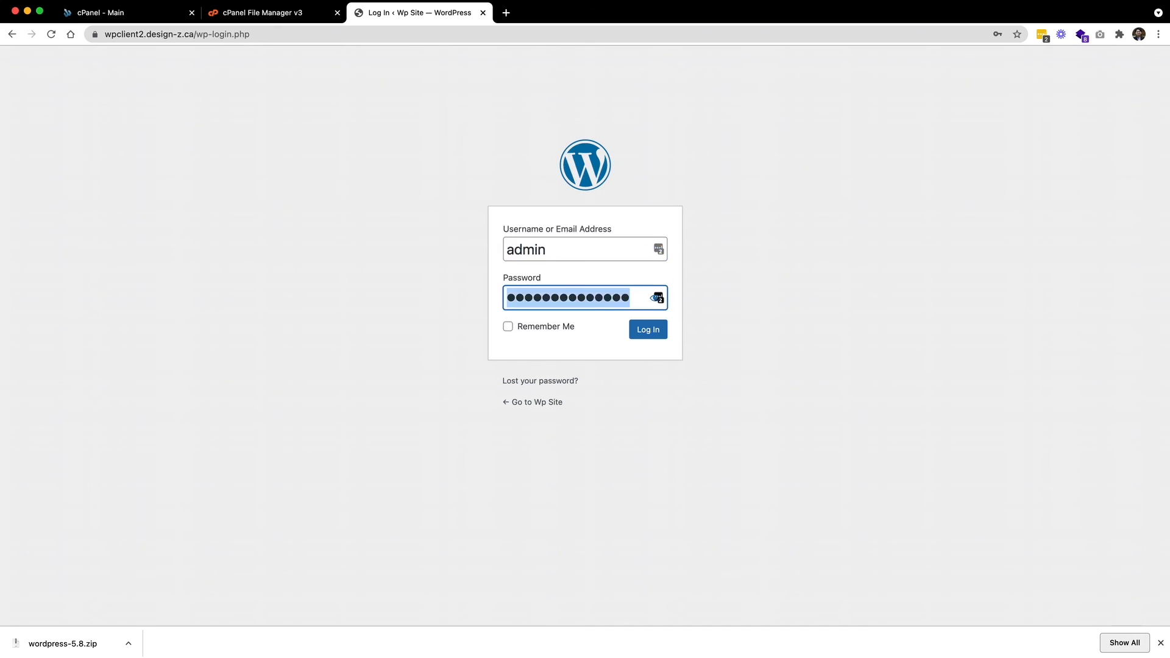
pyautogui.press('BackSpace')
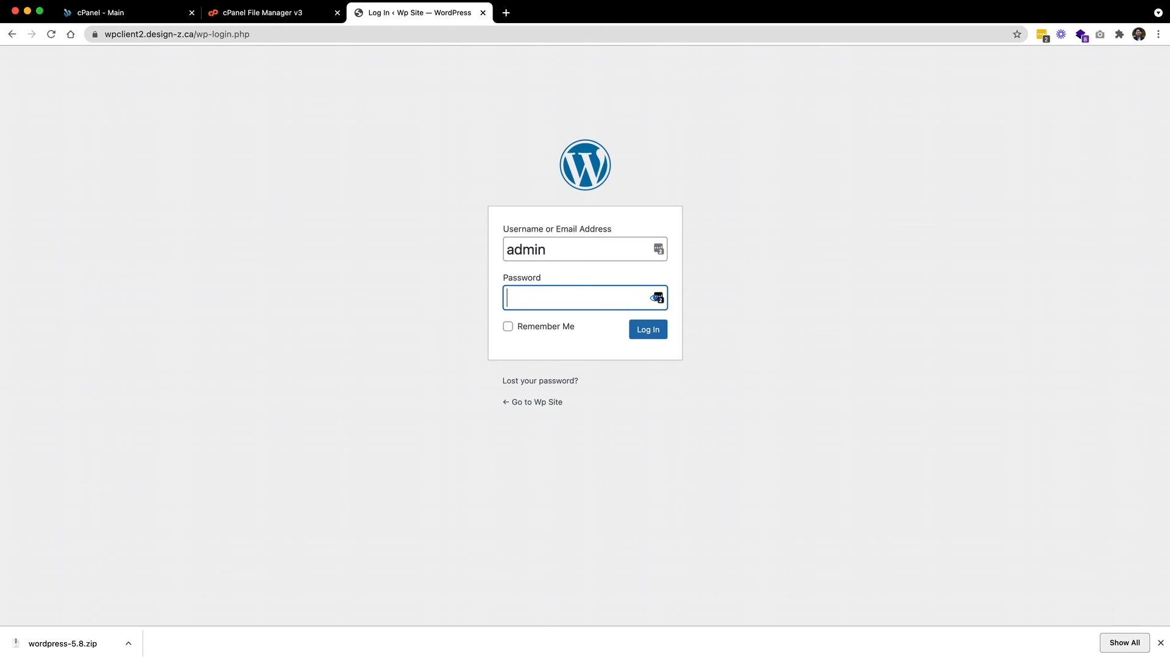
pyautogui.write('•••••••••••')
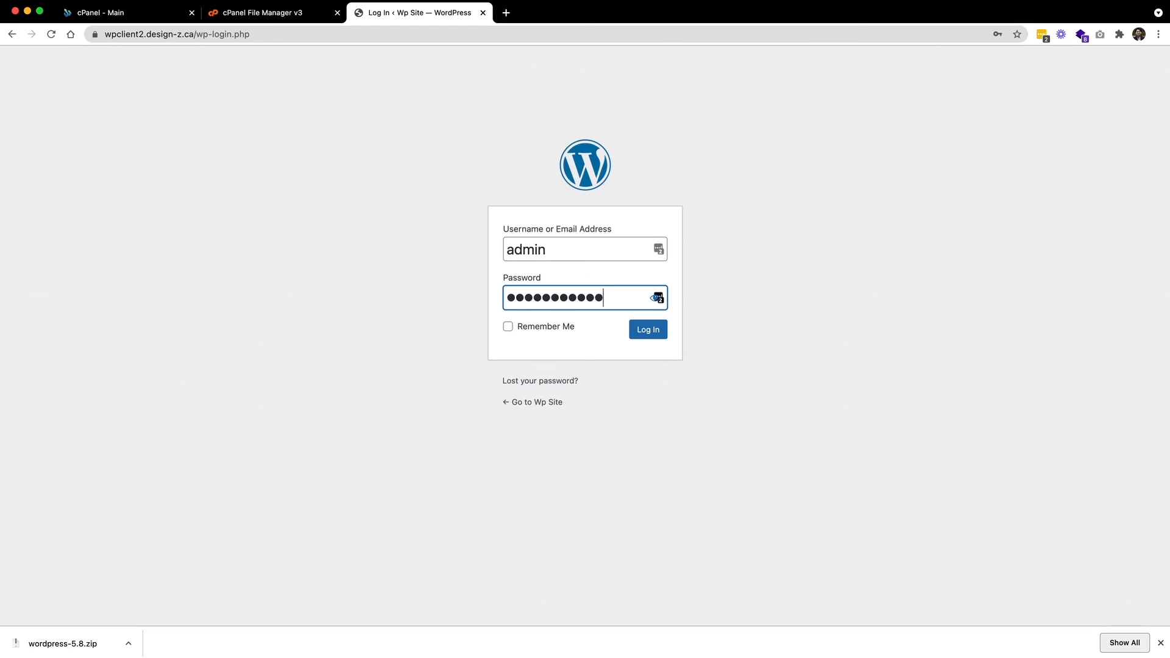
pyautogui.press('Return')
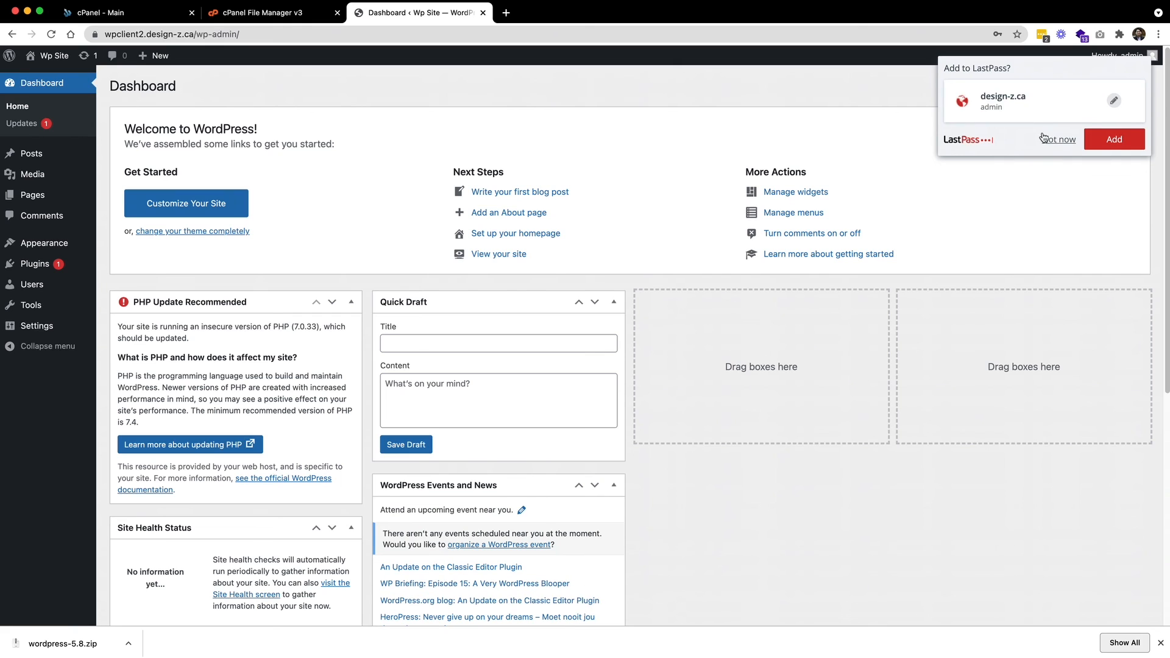
# Step: Dismiss the password manager prompt and view the WP SITE front page with its Hello world! post
pyautogui.click(1045, 138)
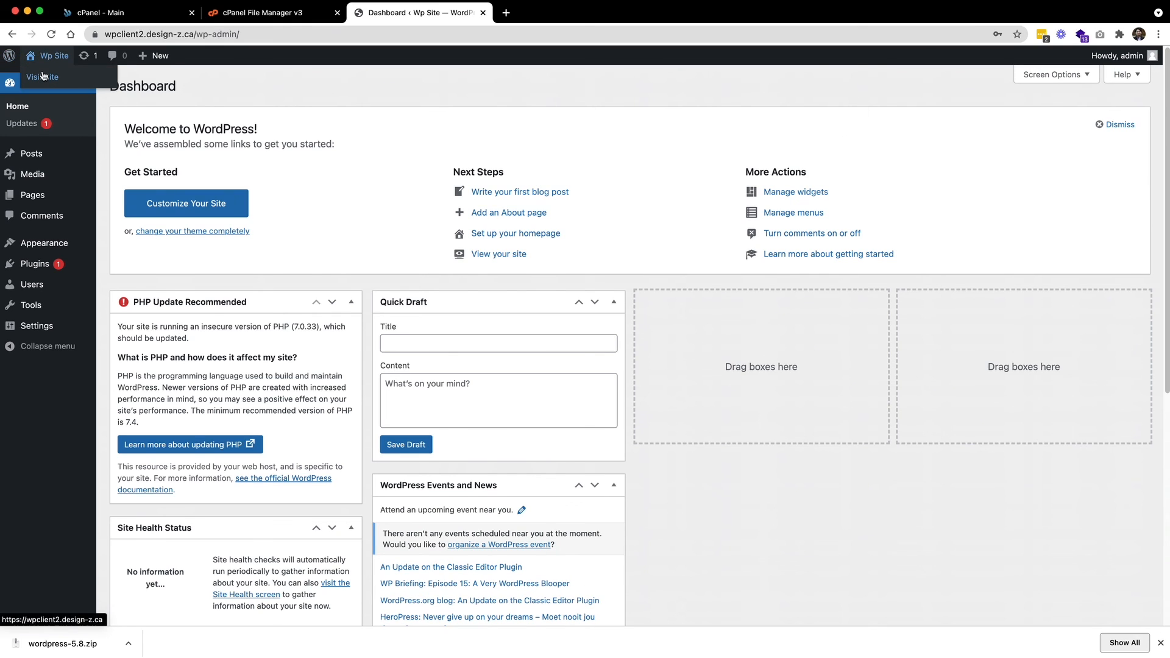
pyautogui.click(42, 77)
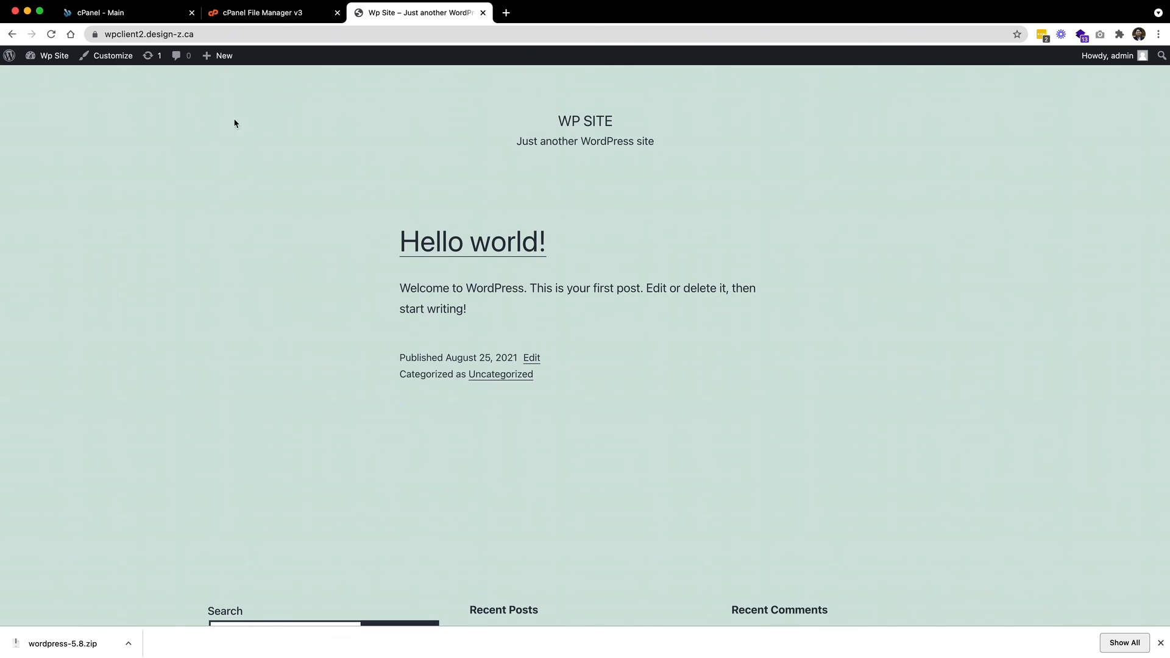
pyautogui.moveTo(144, 33); pyautogui.dragTo(105, 34)
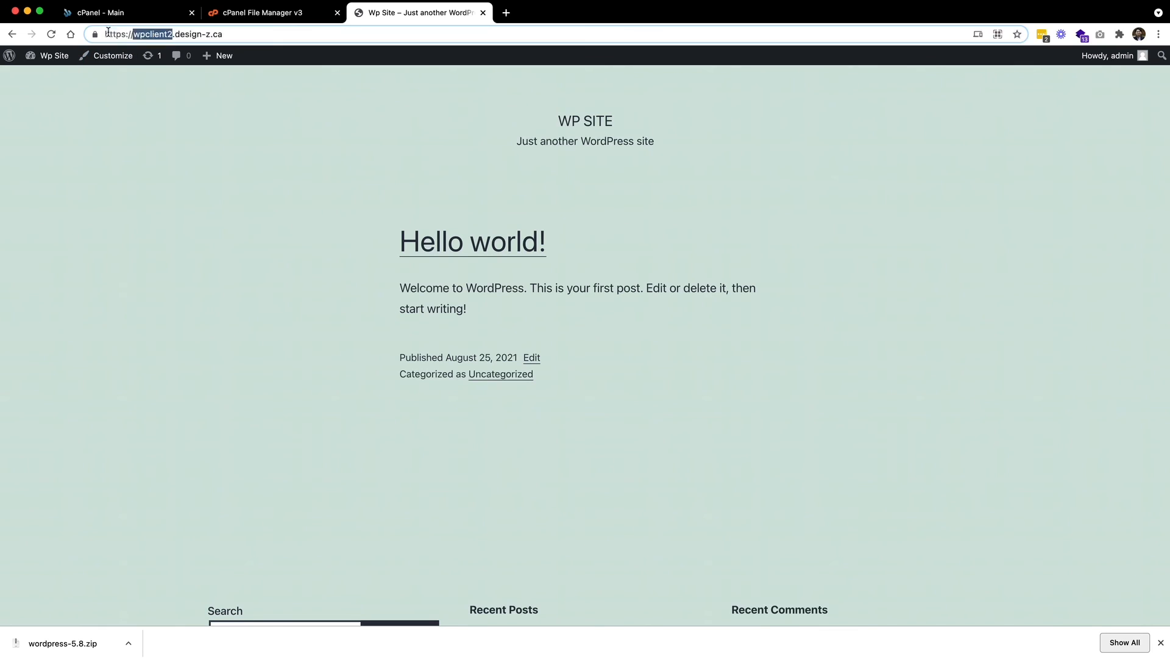
pyautogui.click(447, 170)
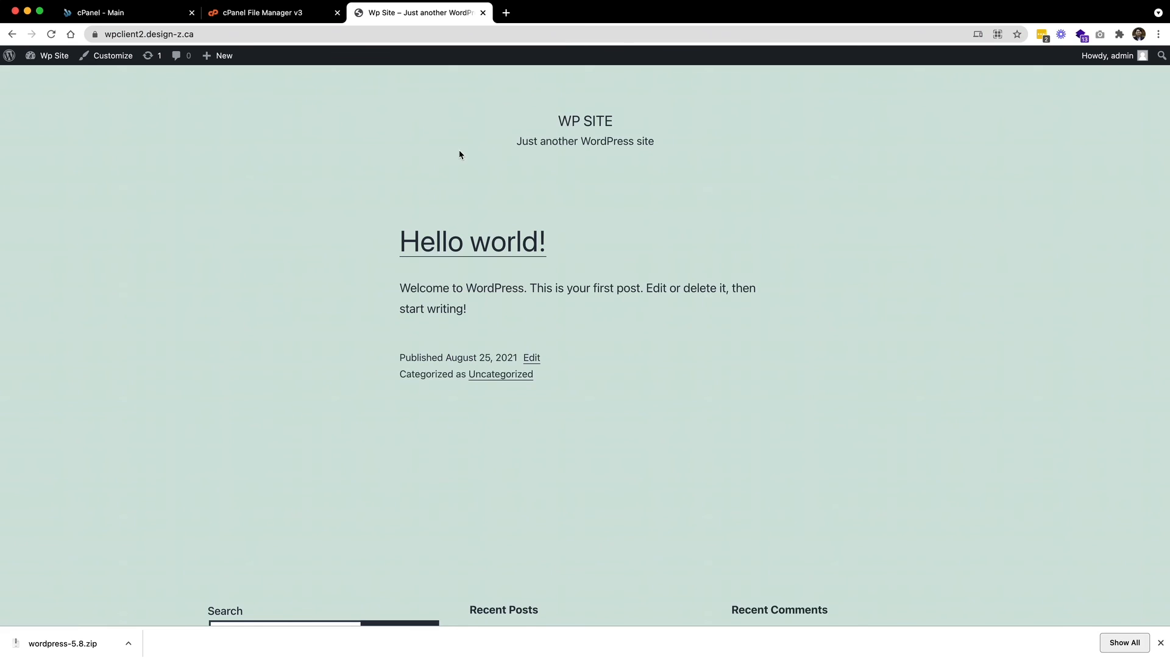
pyautogui.scroll(-3, 596, 183)
pyautogui.scroll(3, 595, 188)
pyautogui.click(273, 16)
pyautogui.click(116, 17)
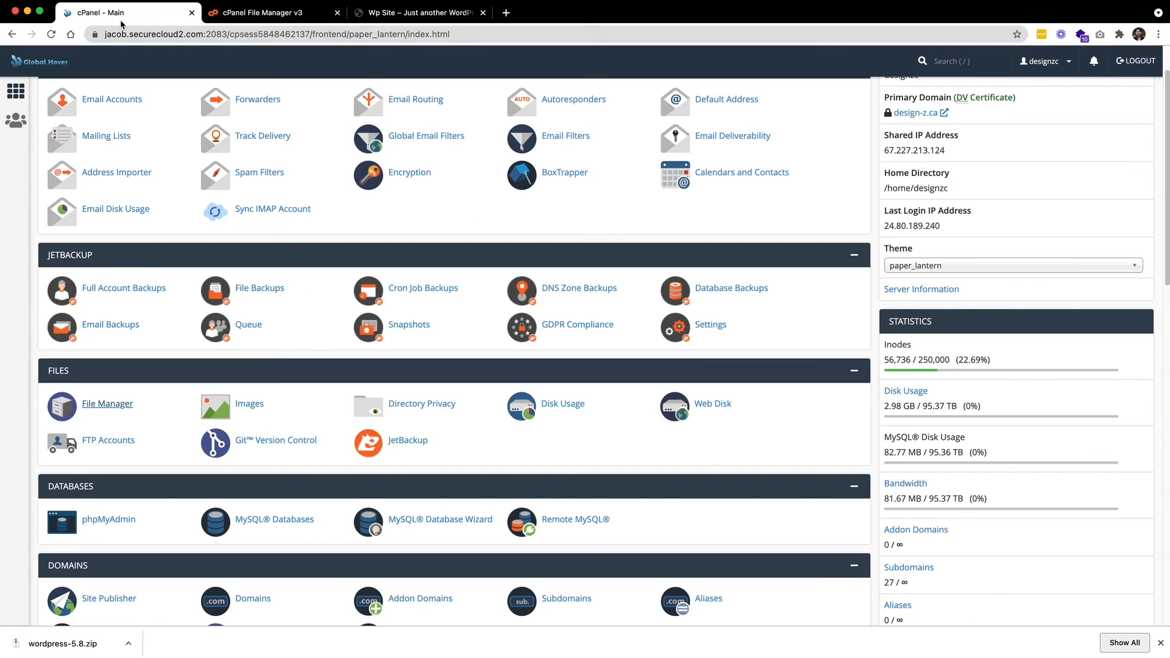
pyautogui.scroll(-10, 293, 332)
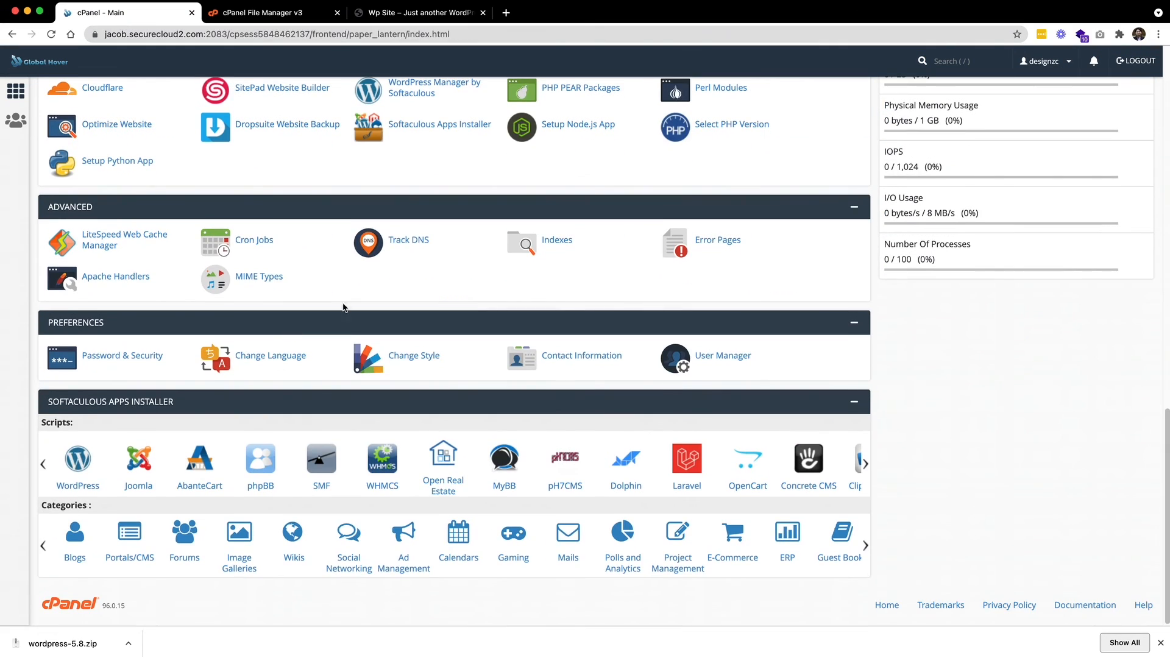
pyautogui.scroll(10, 528, 305)
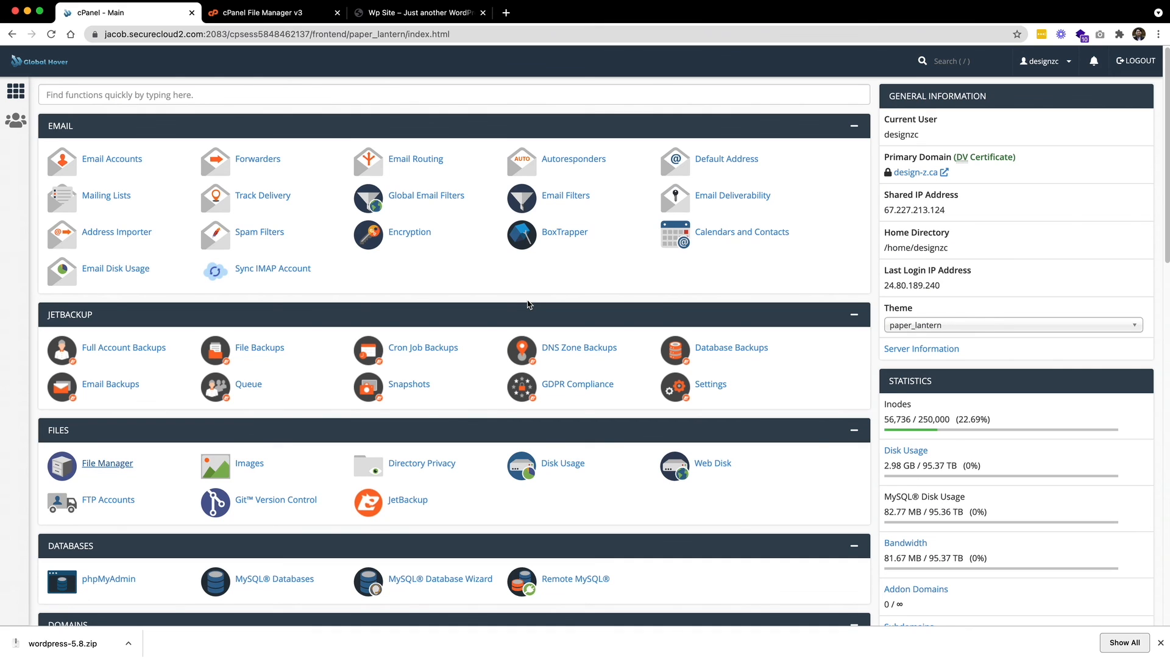
pyautogui.scroll(-6, 381, 406)
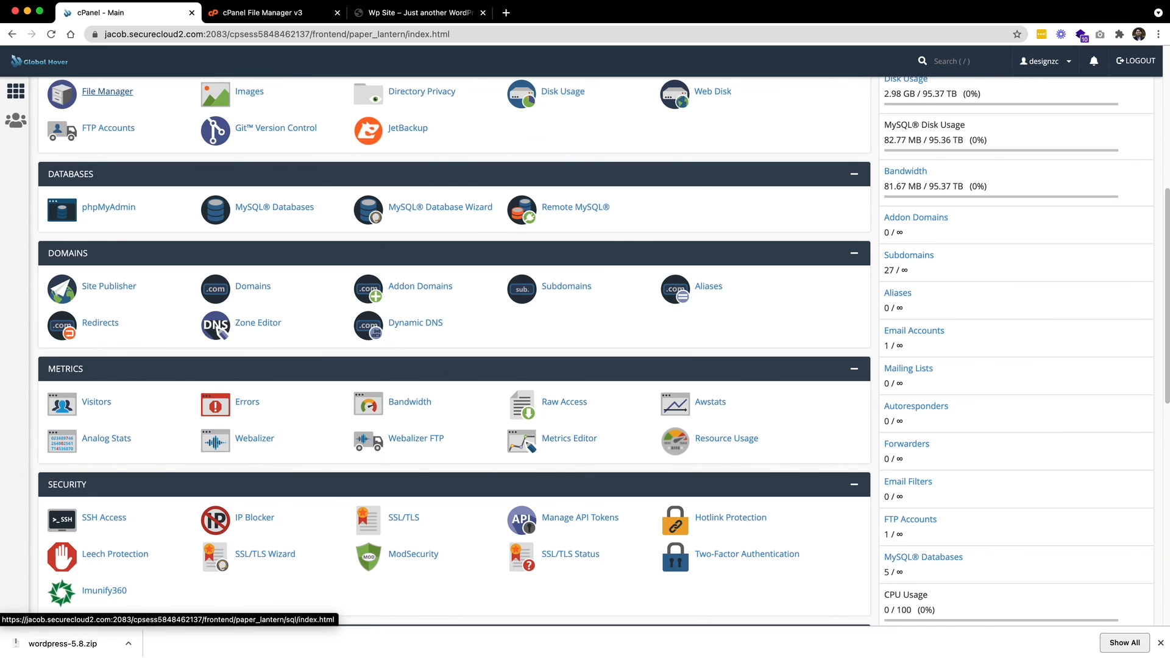
pyautogui.scroll(6, 381, 406)
pyautogui.click(425, 13)
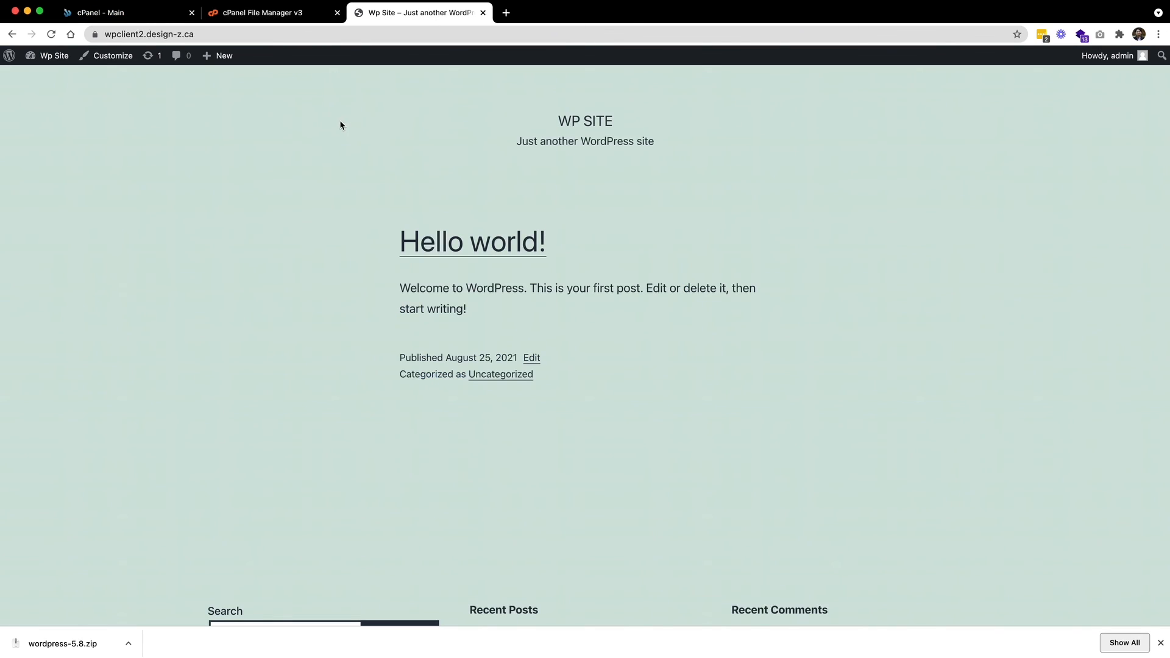
pyautogui.click(290, 15)
pyautogui.click(371, 18)
pyautogui.scroll(-5, 674, 347)
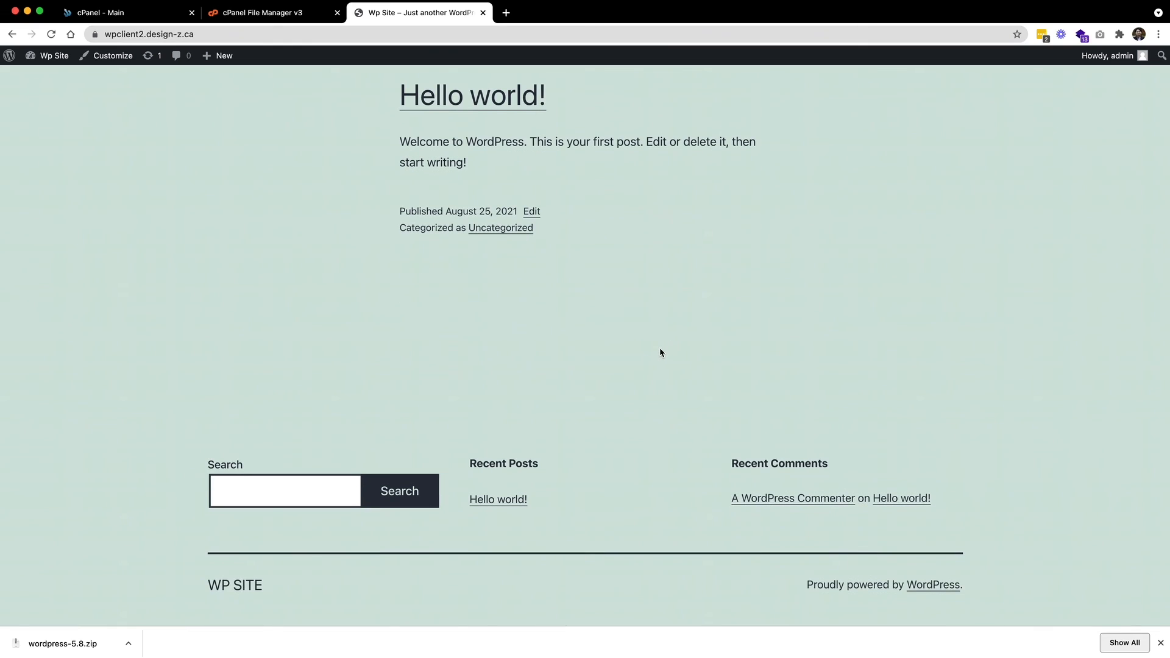
pyautogui.scroll(5, 659, 348)
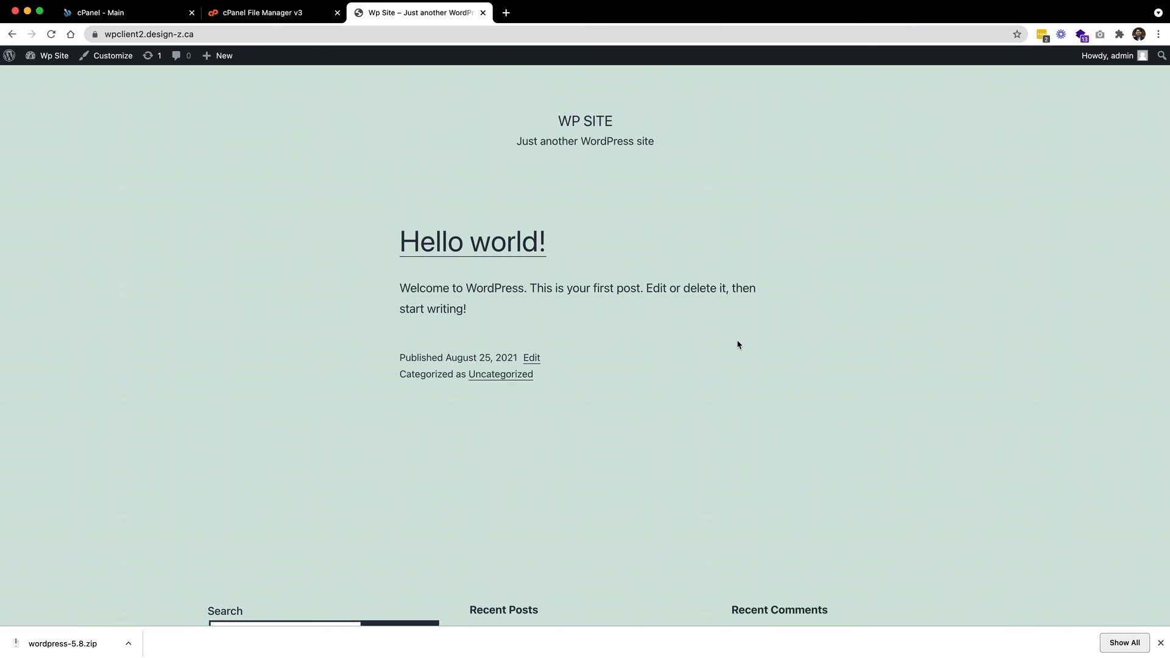
pyautogui.scroll(-2, 618, 281)
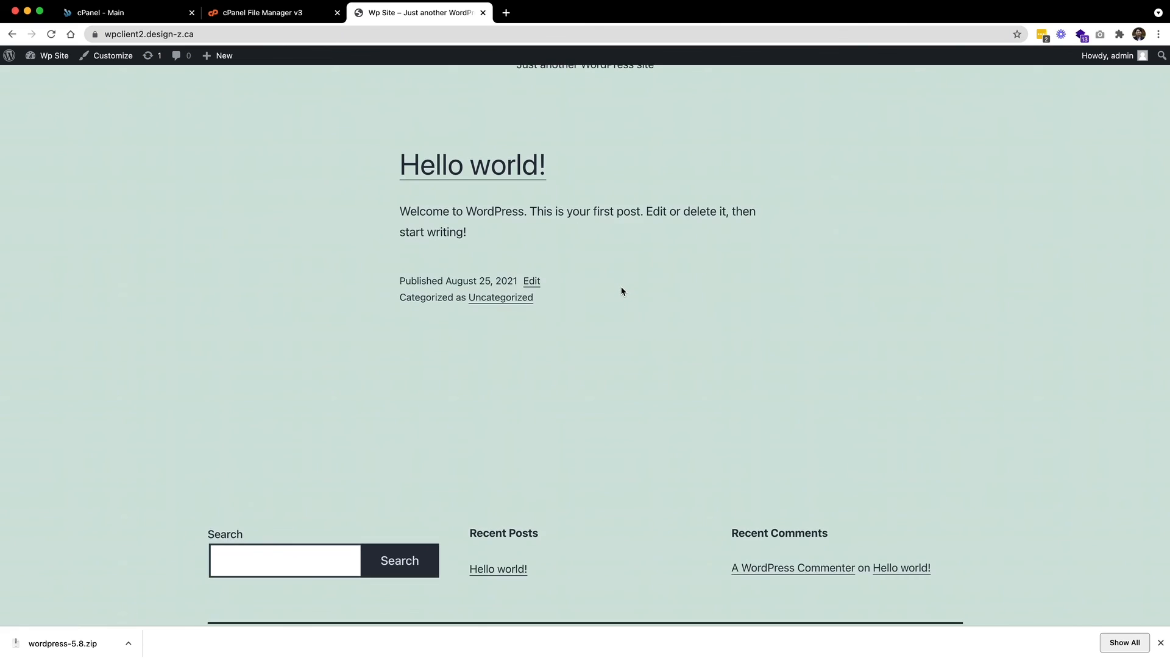
pyautogui.scroll(2, 622, 291)
pyautogui.scroll(-2, 620, 299)
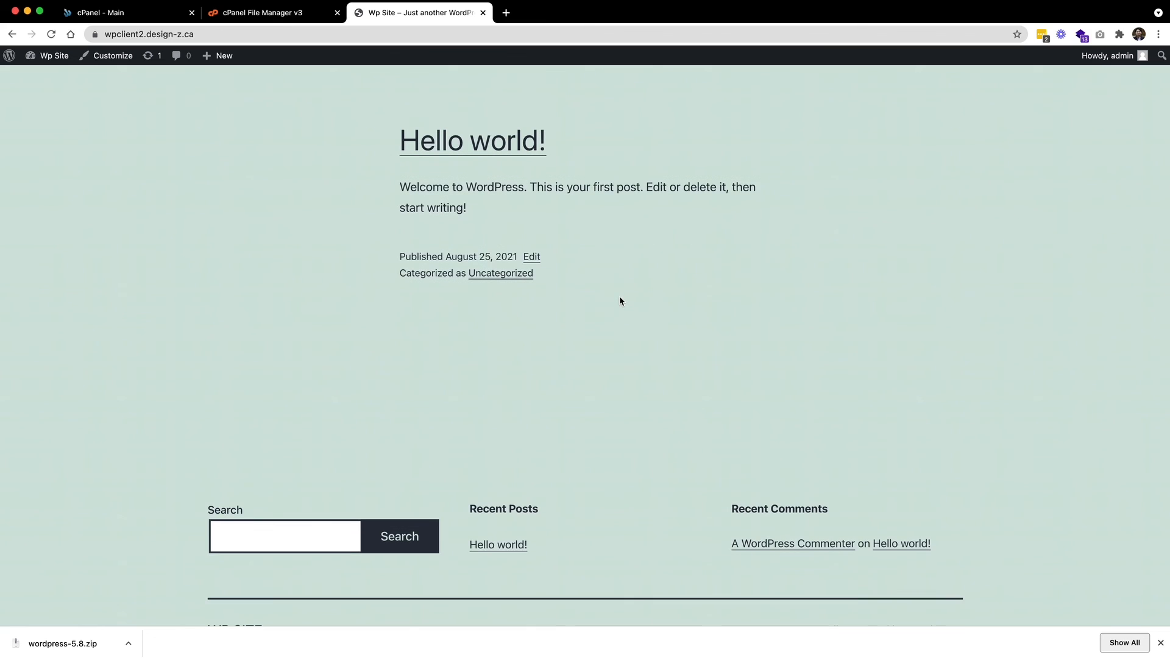
pyautogui.scroll(2, 621, 301)
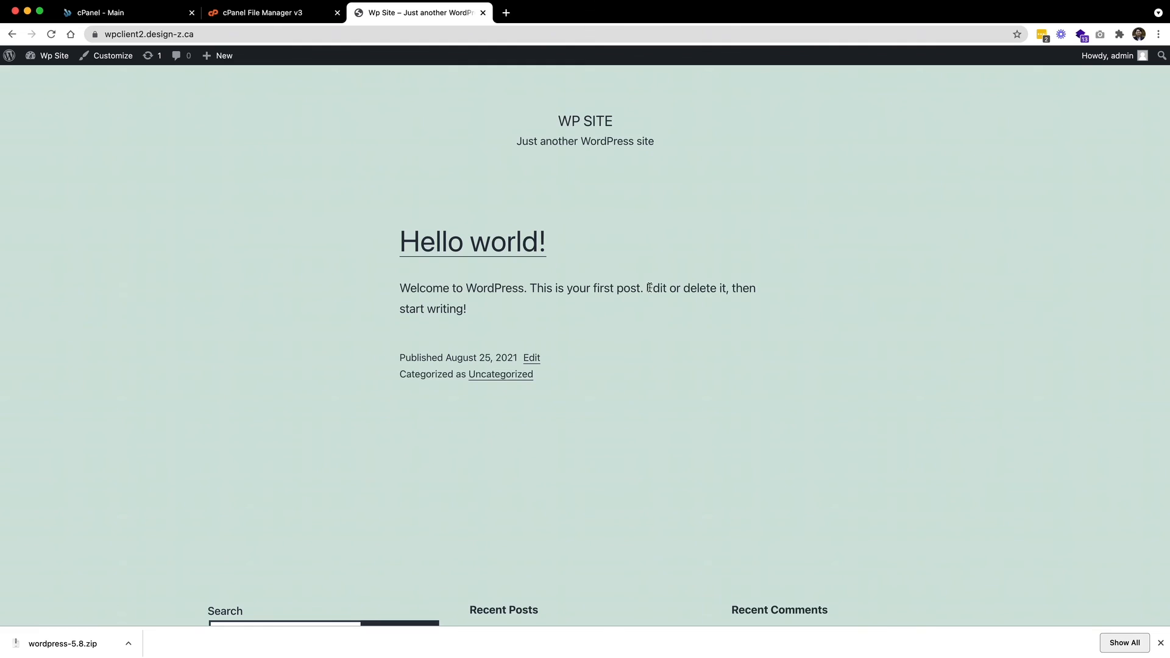
pyautogui.scroll(-2, 731, 252)
pyautogui.scroll(2, 731, 252)
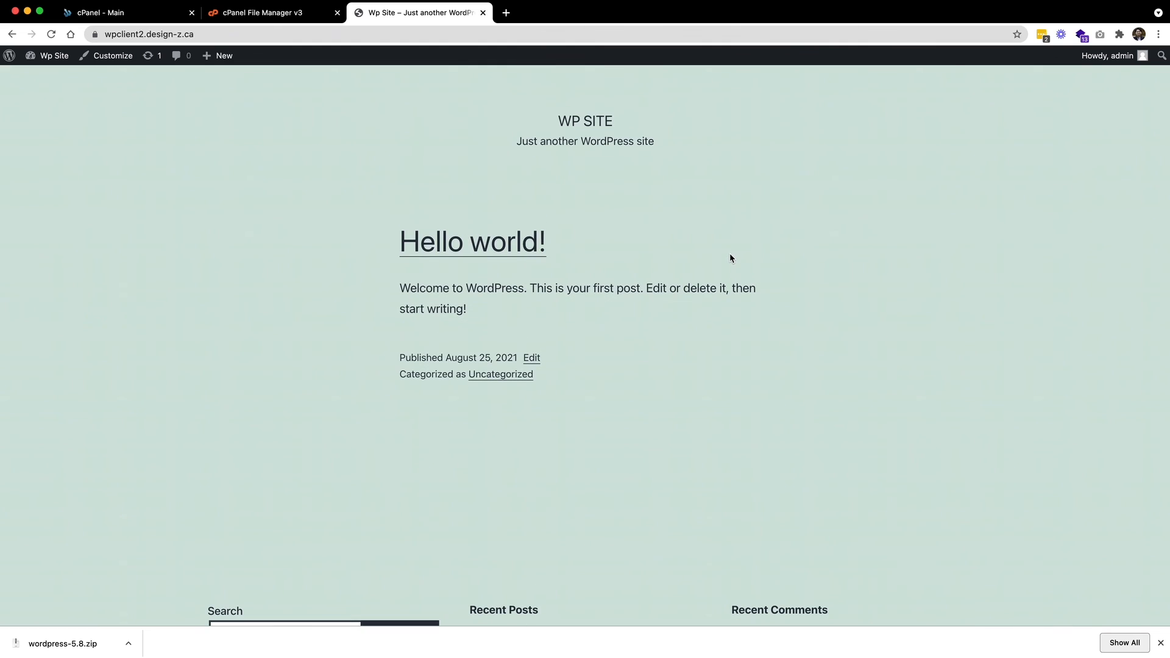